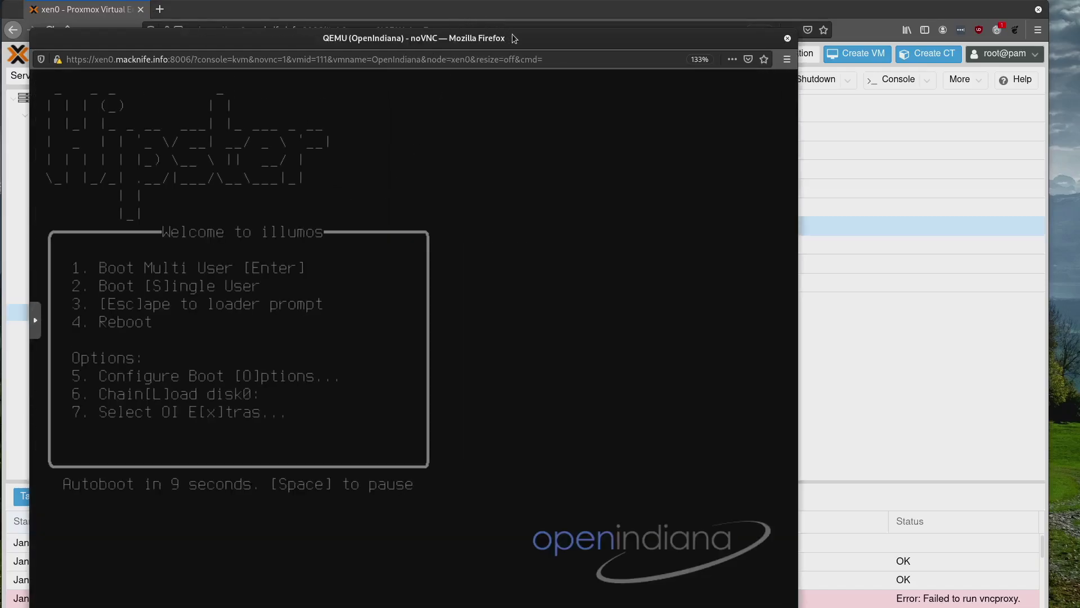
Step: Boot the OpenIndiana live image in multi-user mode with the default language, 7 (English)
{"action": "left_click_drag", "start_coordinate": [525, 29], "coordinate": [537, 2]}
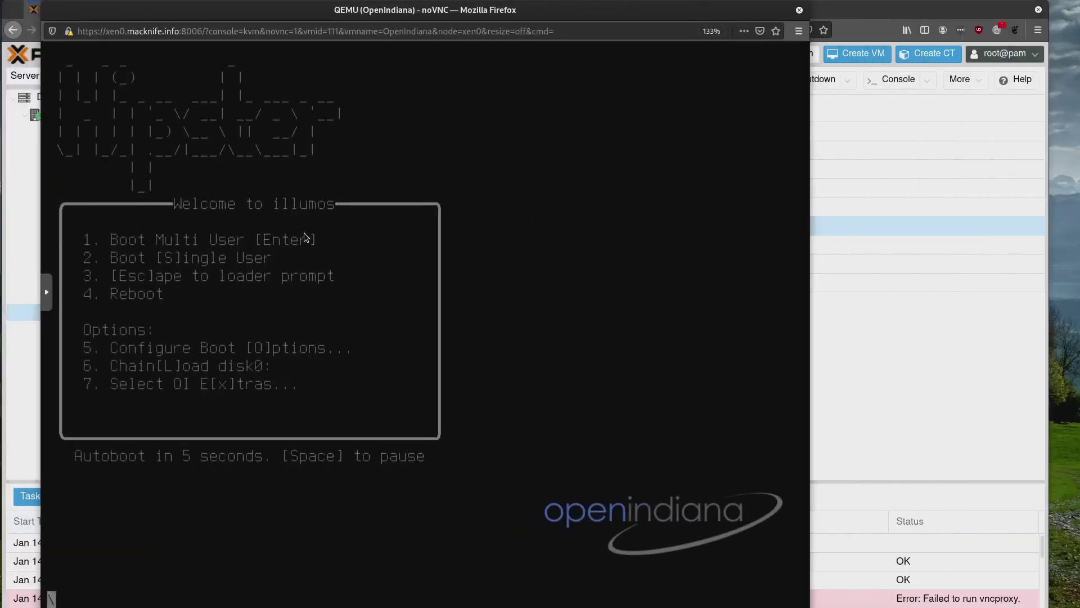
{"action": "key", "text": "Return"}
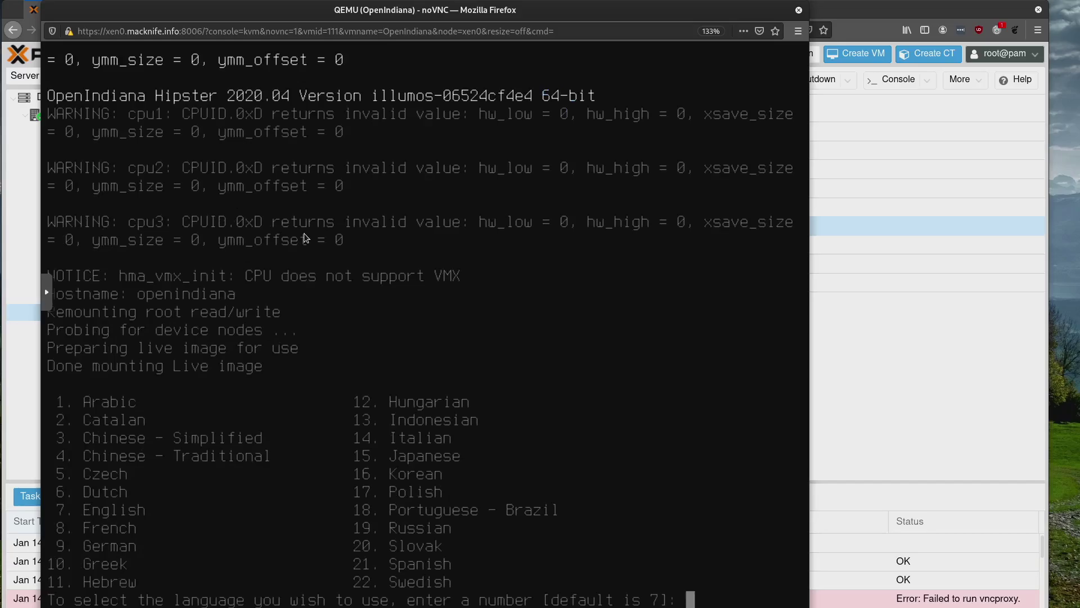
{"action": "key", "text": "Return"}
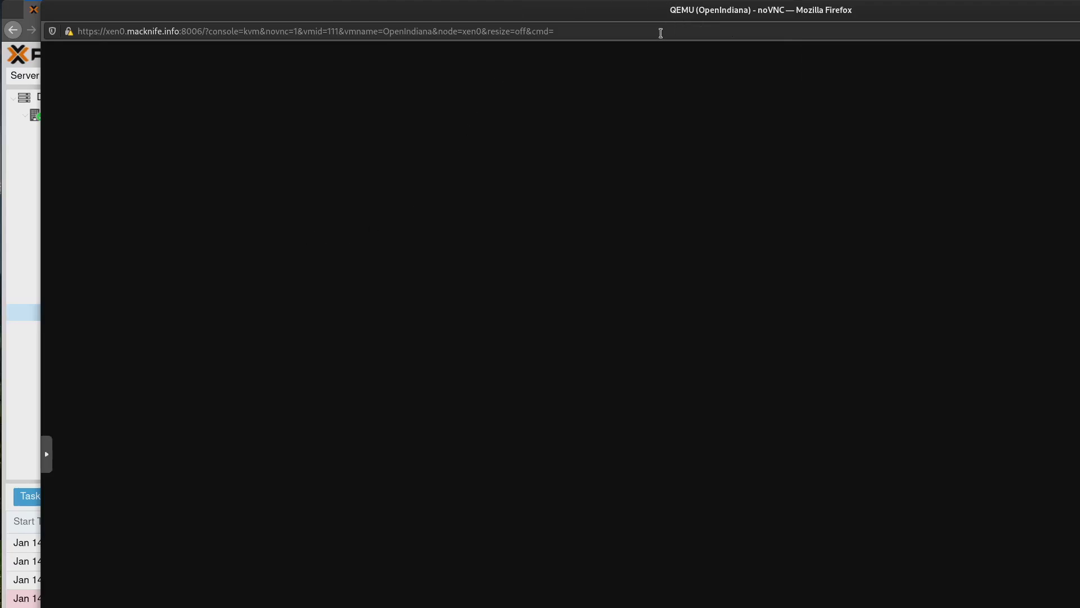
{"action": "left_click_drag", "start_coordinate": [620, 14], "coordinate": [546, 4]}
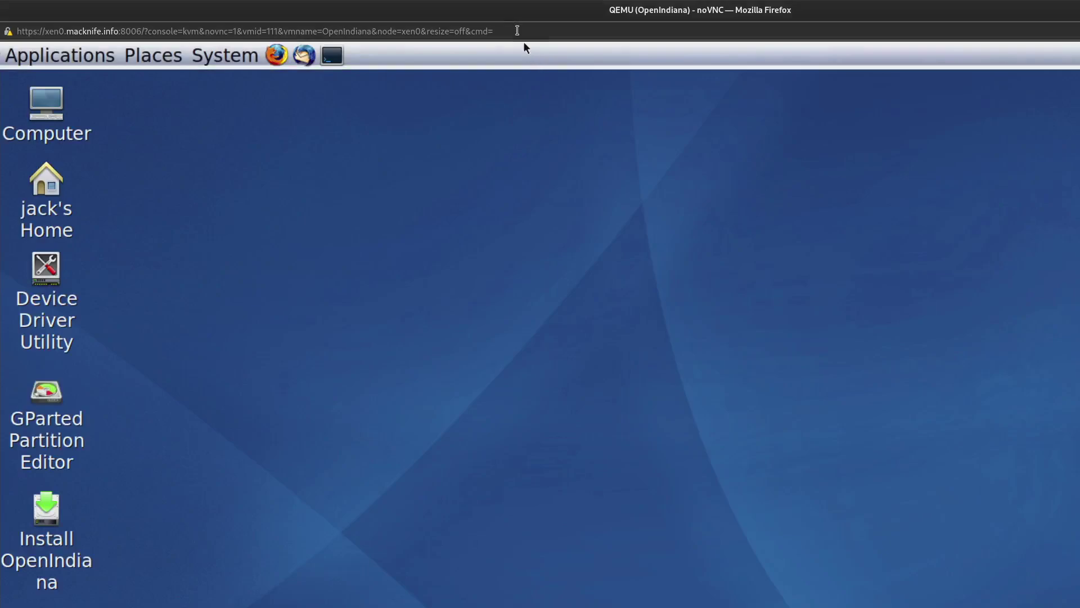
Step: Open the live desktop's Monitor Preferences and move the dialog so all its settings are visible
{"action": "right_click", "coordinate": [327, 188]}
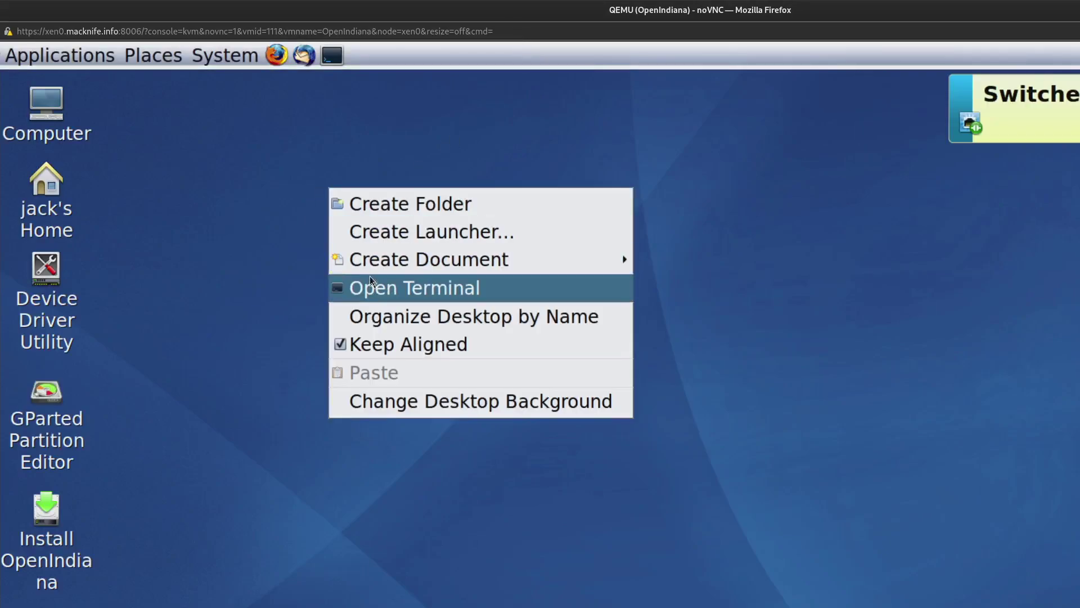
{"action": "left_click", "coordinate": [247, 316]}
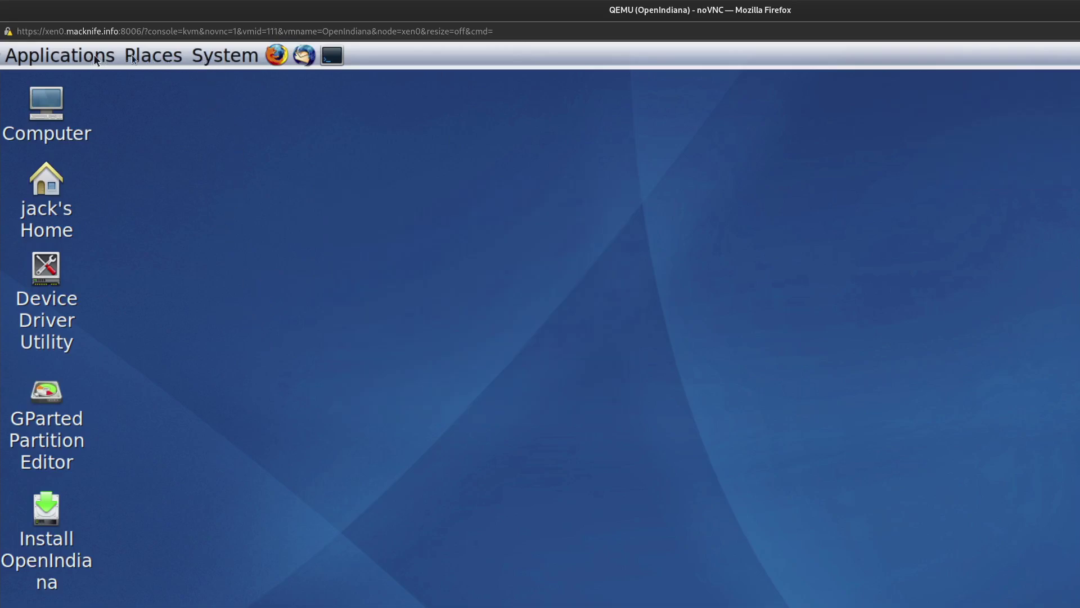
{"action": "left_click", "coordinate": [229, 54]}
{"action": "mouse_move", "coordinate": [265, 94]}
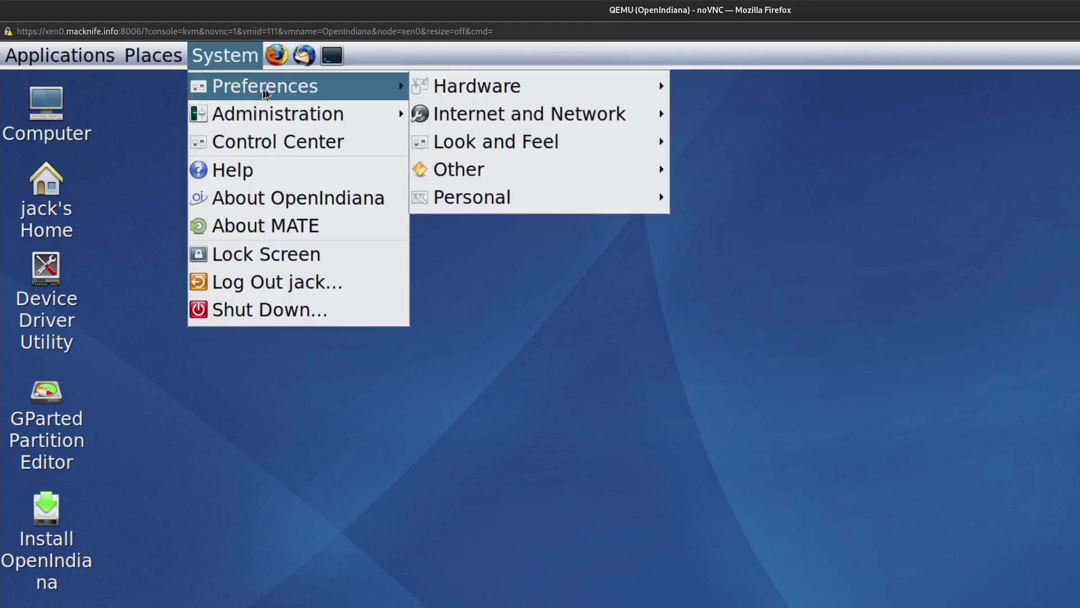
{"action": "mouse_move", "coordinate": [482, 85]}
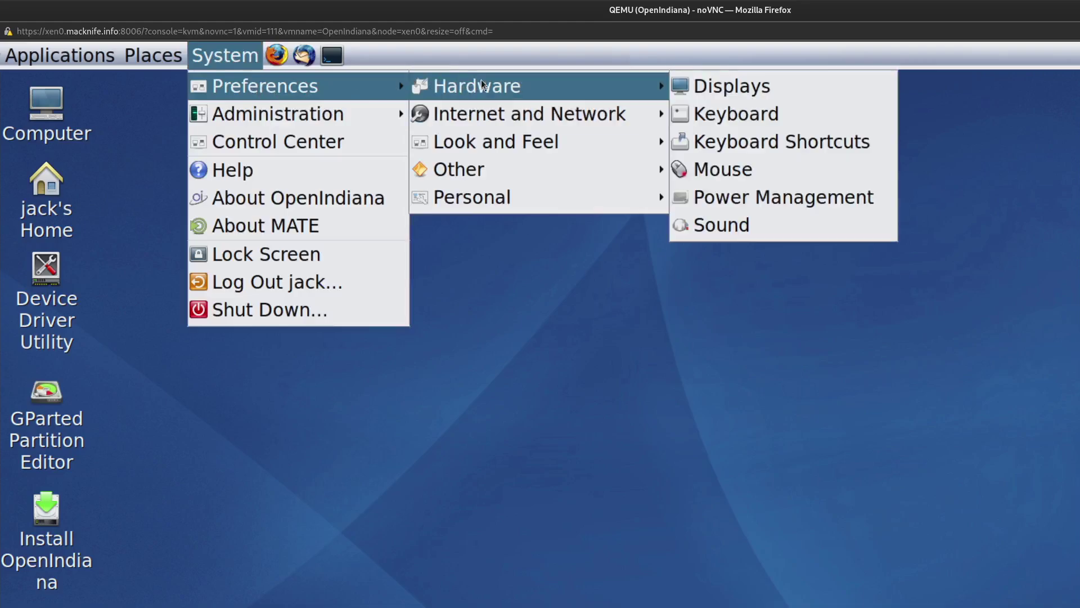
{"action": "left_click", "coordinate": [691, 91]}
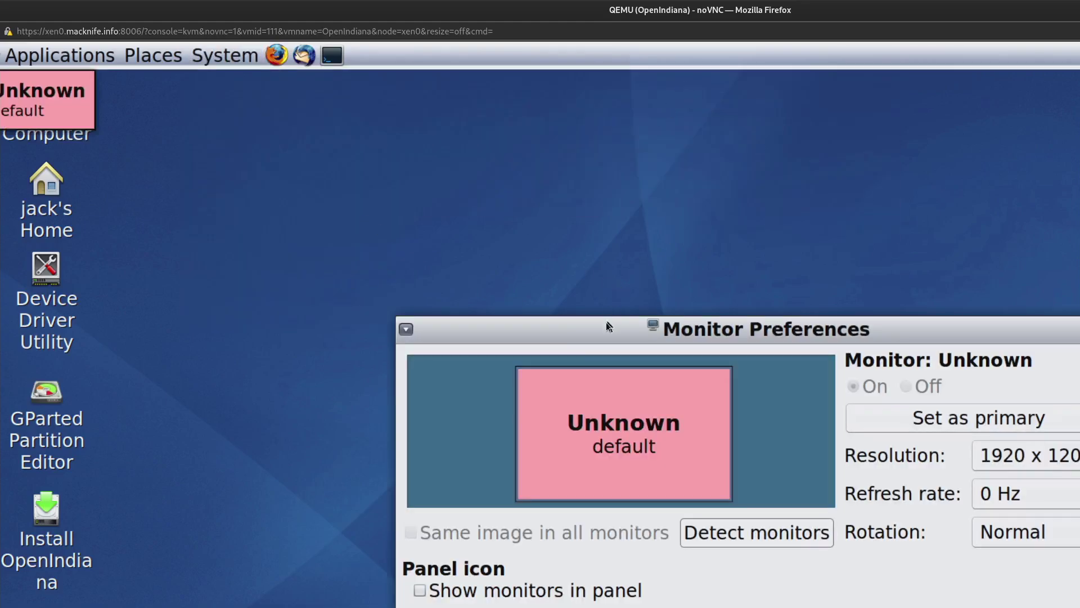
{"action": "left_click_drag", "start_coordinate": [607, 326], "coordinate": [383, 191]}
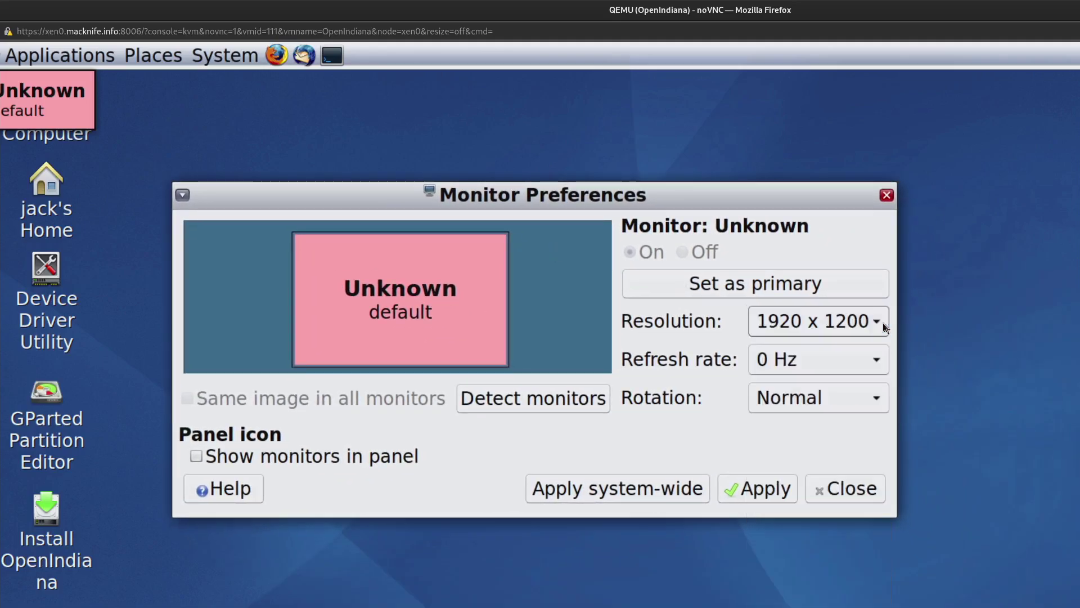
Step: Set the display resolution to 1440 x 900, keep the new configuration and close Monitor Preferences
{"action": "left_click", "coordinate": [884, 323]}
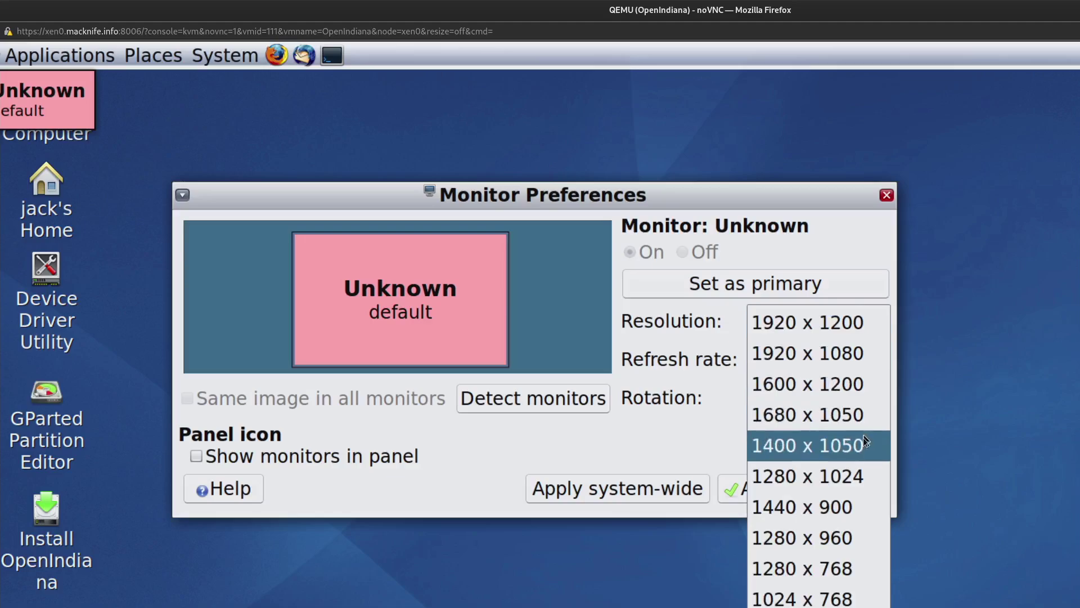
{"action": "left_click", "coordinate": [846, 505]}
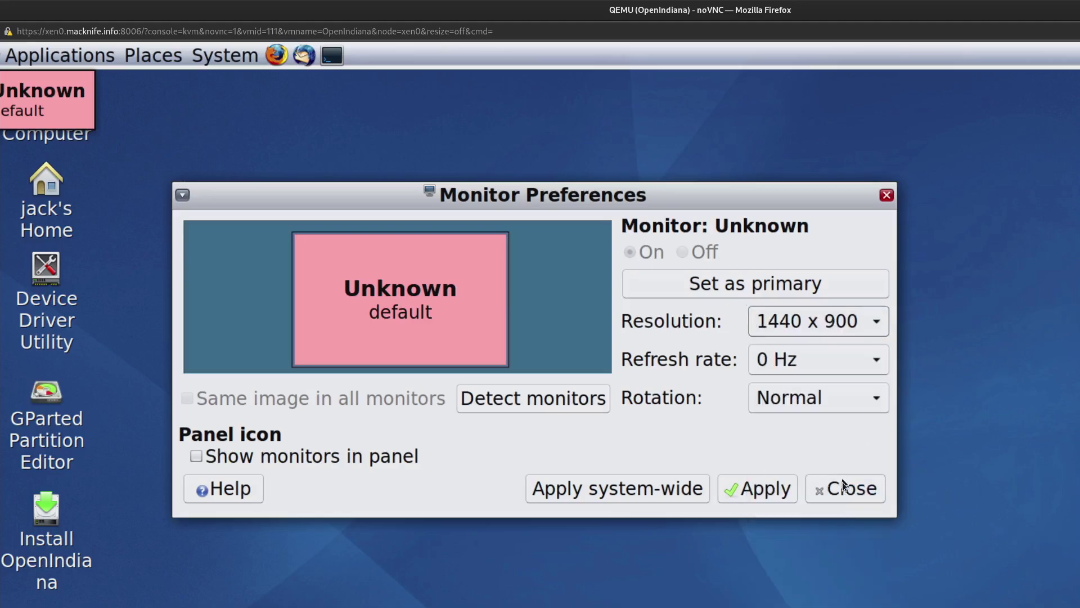
{"action": "left_click", "coordinate": [771, 483]}
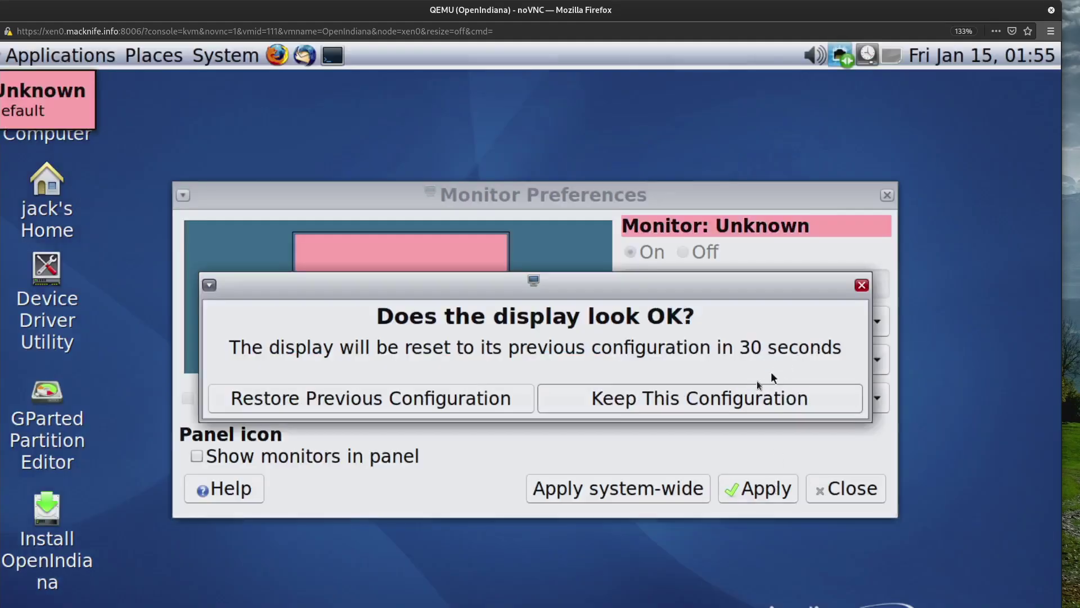
{"action": "left_click", "coordinate": [707, 397]}
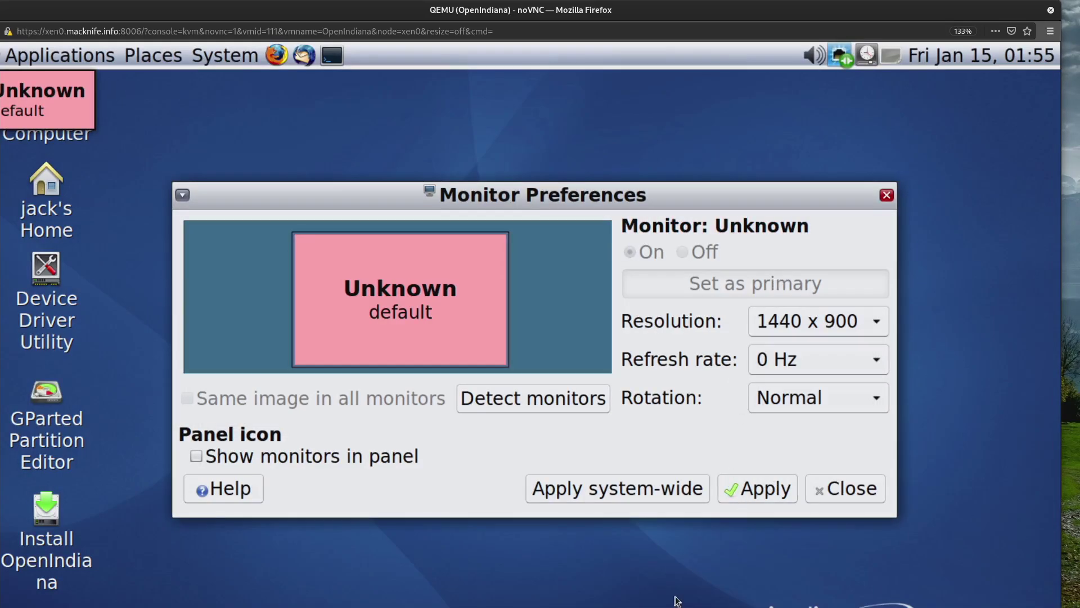
{"action": "mouse_move", "coordinate": [658, 606]}
{"action": "left_click_drag", "start_coordinate": [727, 193], "coordinate": [726, 187]}
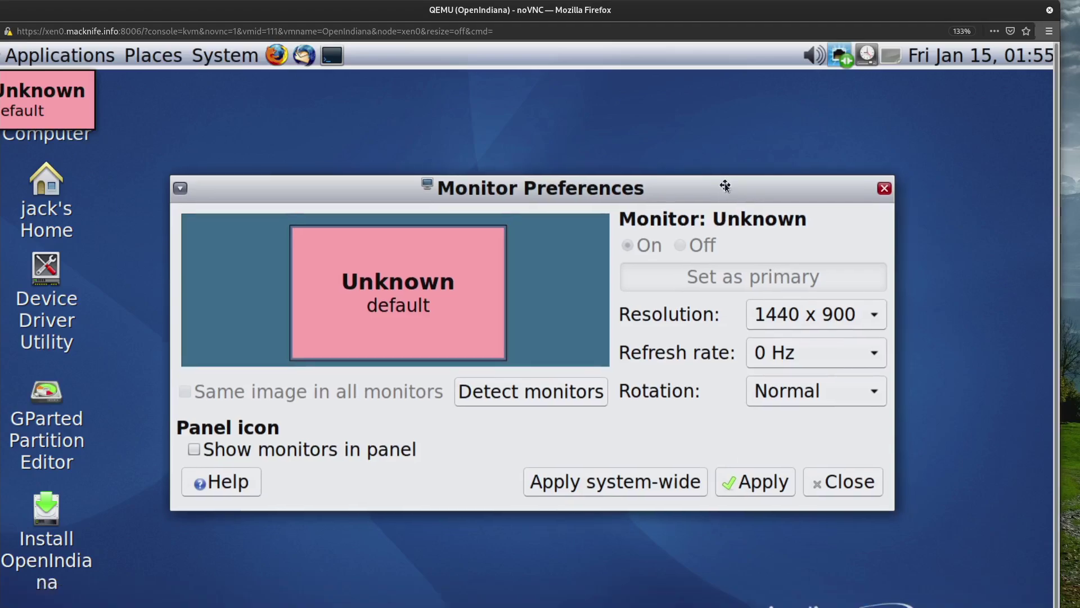
{"action": "left_click", "coordinate": [884, 188]}
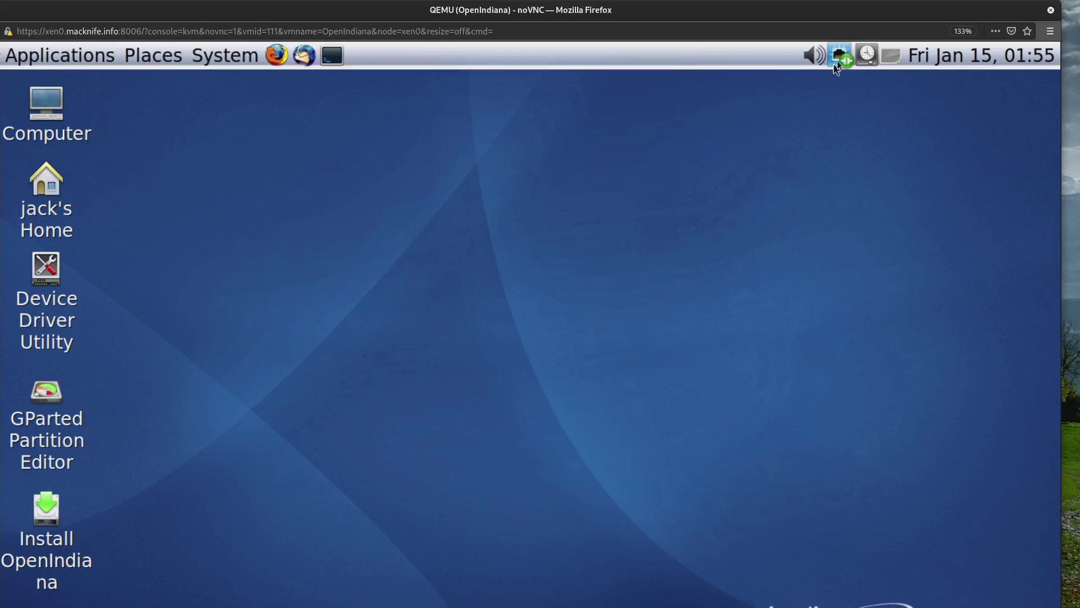
Step: Examine the detected devices and driver status in the Device Driver Utility, from CPU through the other devices
{"action": "left_click", "coordinate": [44, 278]}
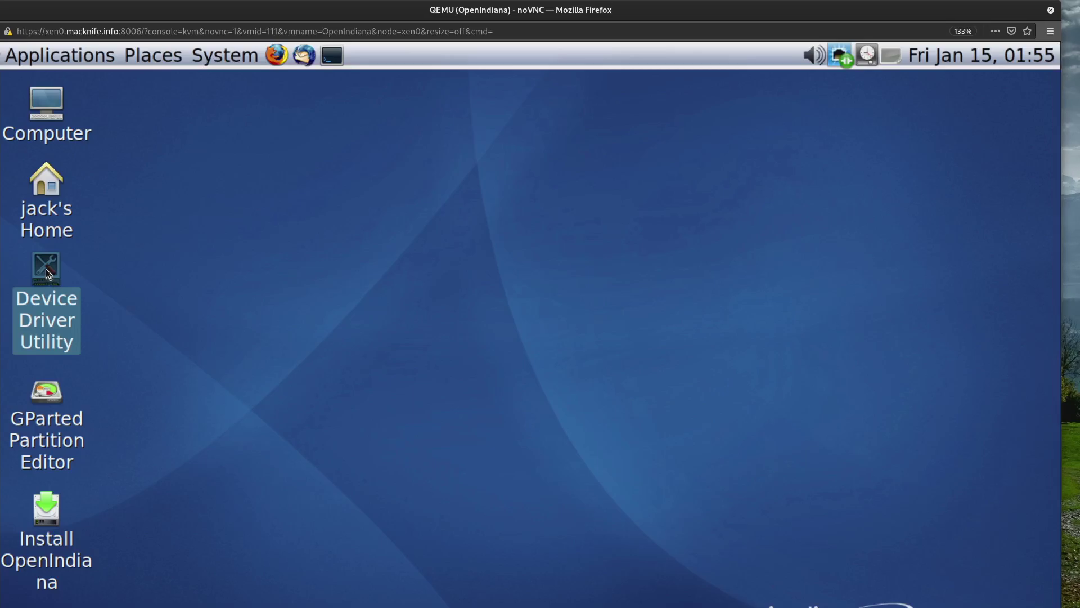
{"action": "double_click", "coordinate": [45, 268]}
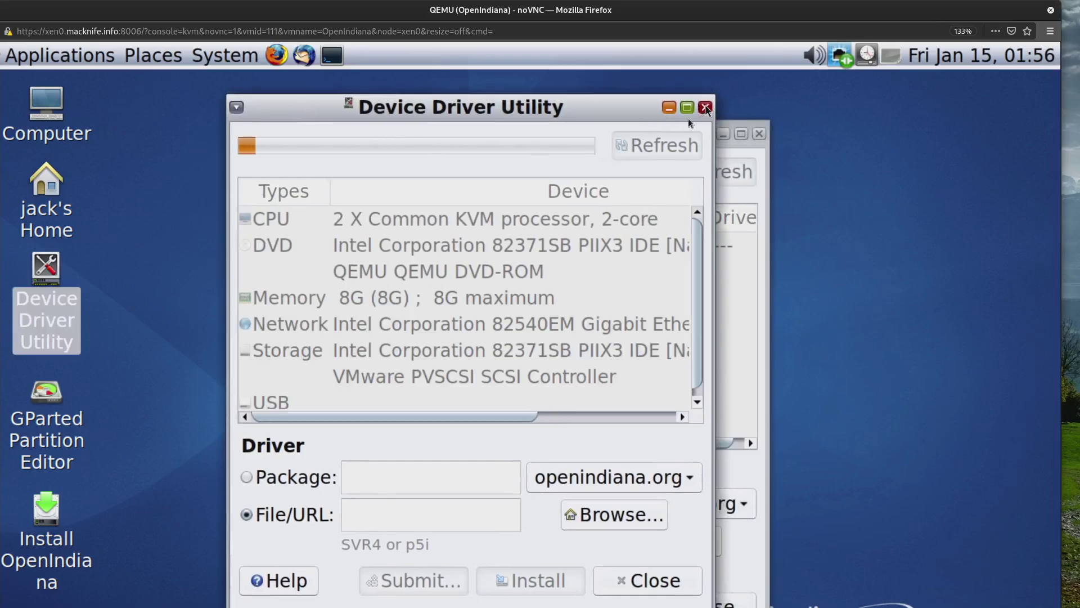
{"action": "left_click_drag", "start_coordinate": [624, 122], "coordinate": [603, 101]}
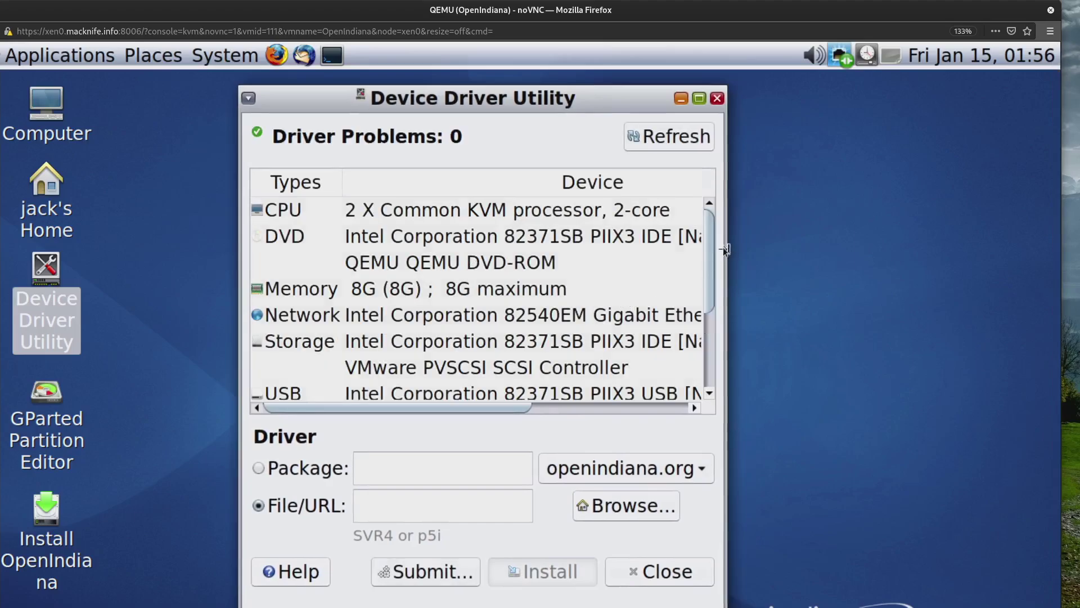
{"action": "left_click_drag", "start_coordinate": [707, 256], "coordinate": [703, 326]}
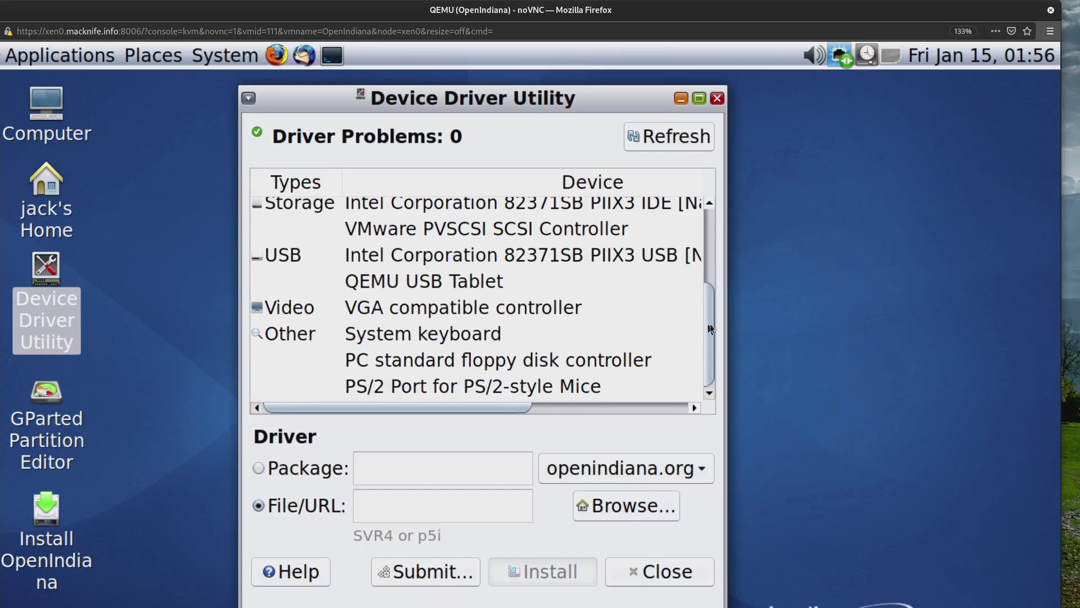
{"action": "scroll", "coordinate": [710, 325], "scroll_direction": "up", "scroll_amount": 2}
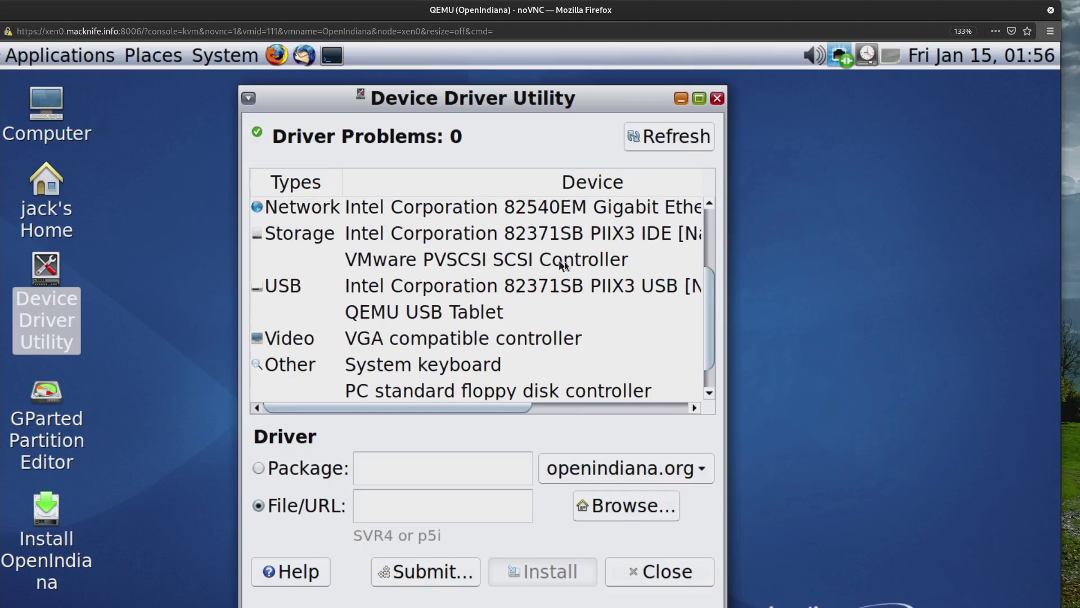
{"action": "left_click", "coordinate": [660, 578]}
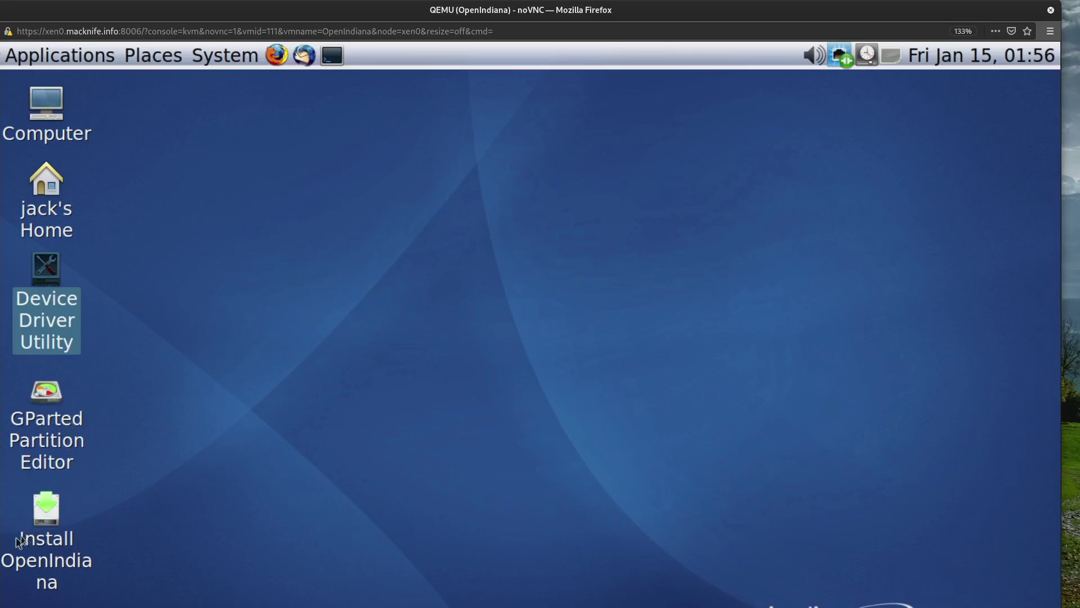
Step: Start the OpenIndiana installer and accept the proposed 32.0 GB Solaris2 partition on the SCSI disk
{"action": "left_click", "coordinate": [39, 513]}
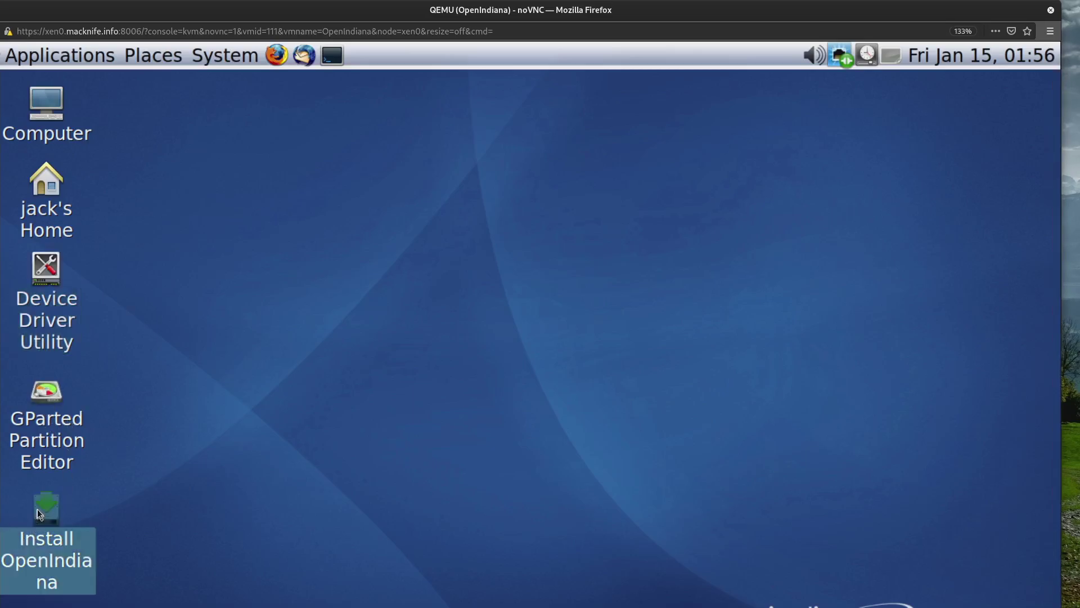
{"action": "double_click", "coordinate": [39, 513]}
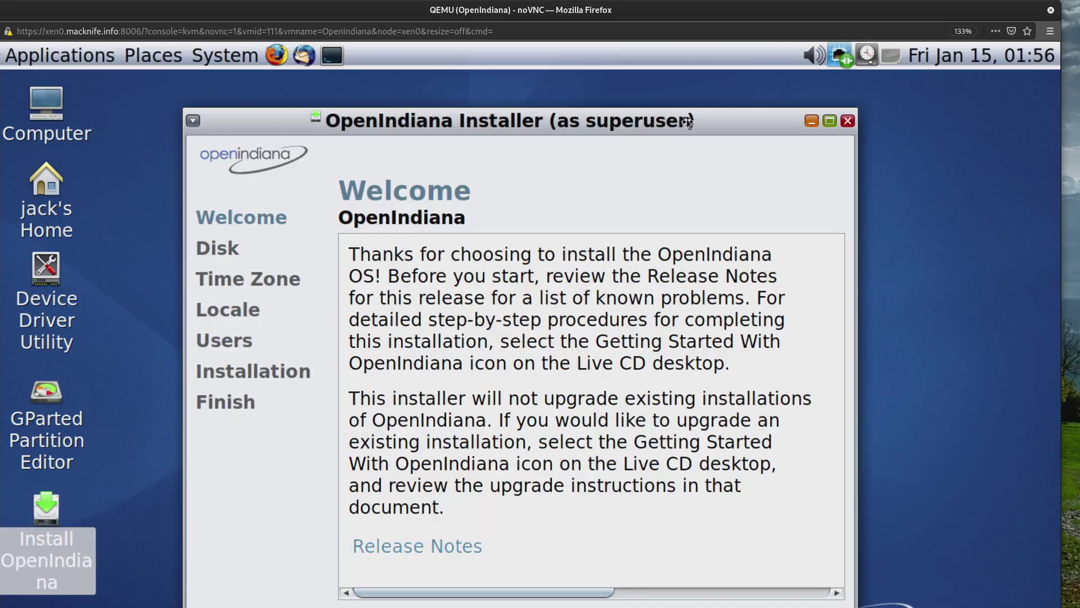
{"action": "left_click_drag", "start_coordinate": [687, 123], "coordinate": [670, 85]}
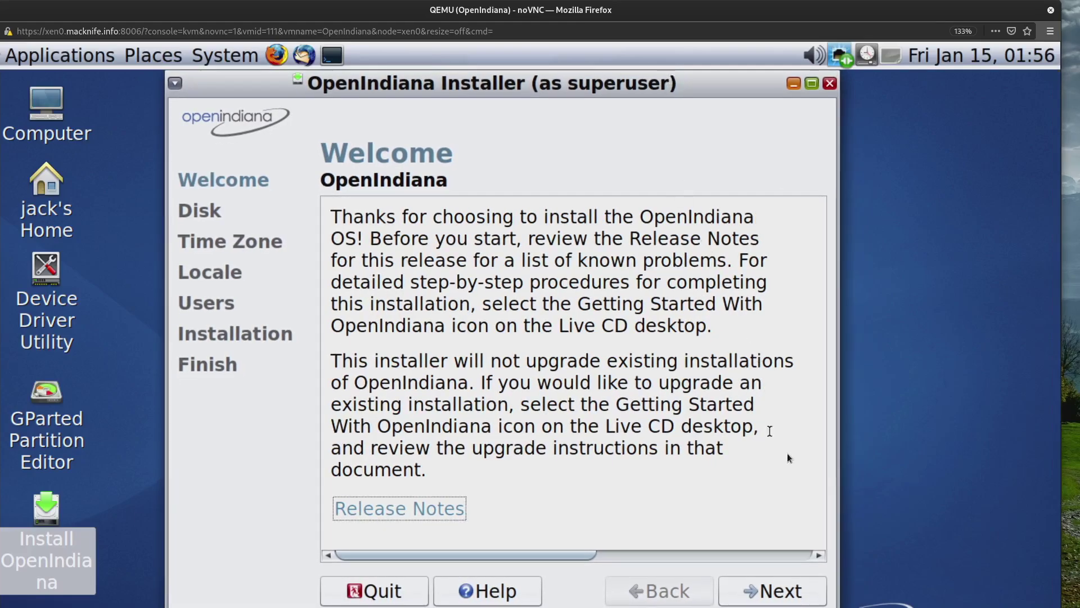
{"action": "left_click", "coordinate": [757, 589]}
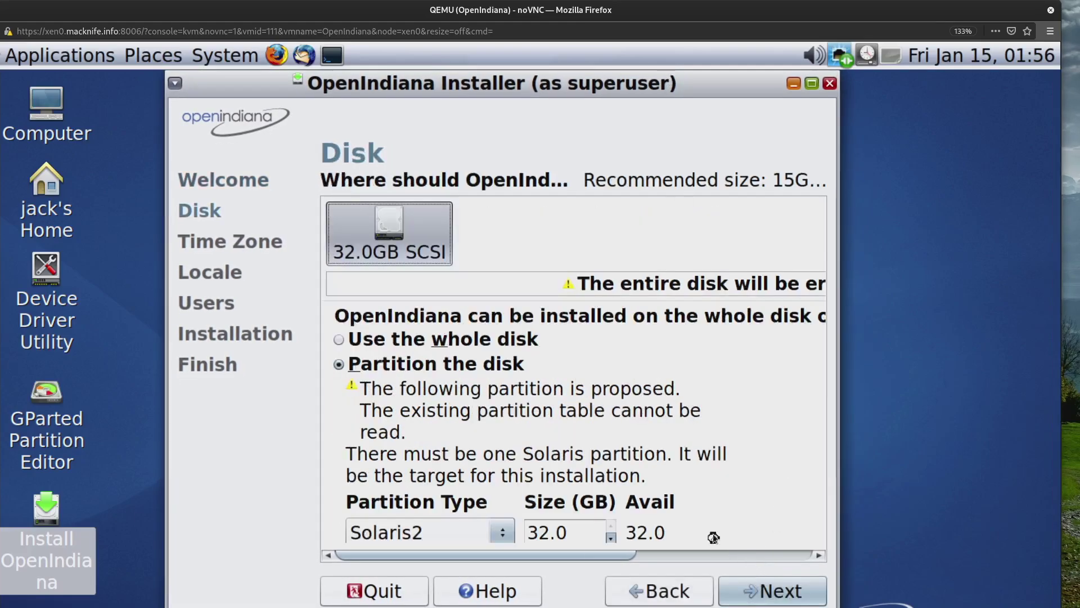
{"action": "left_click", "coordinate": [762, 589]}
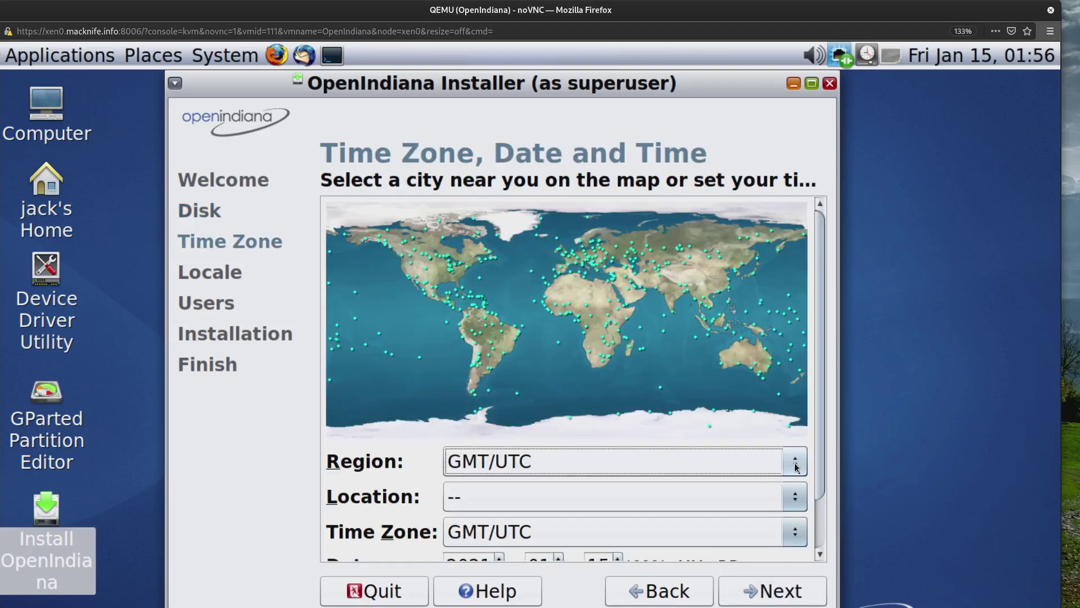
Step: Accept GMT/UTC as the time zone and English with the United States territory as the locale
{"action": "left_click", "coordinate": [775, 598]}
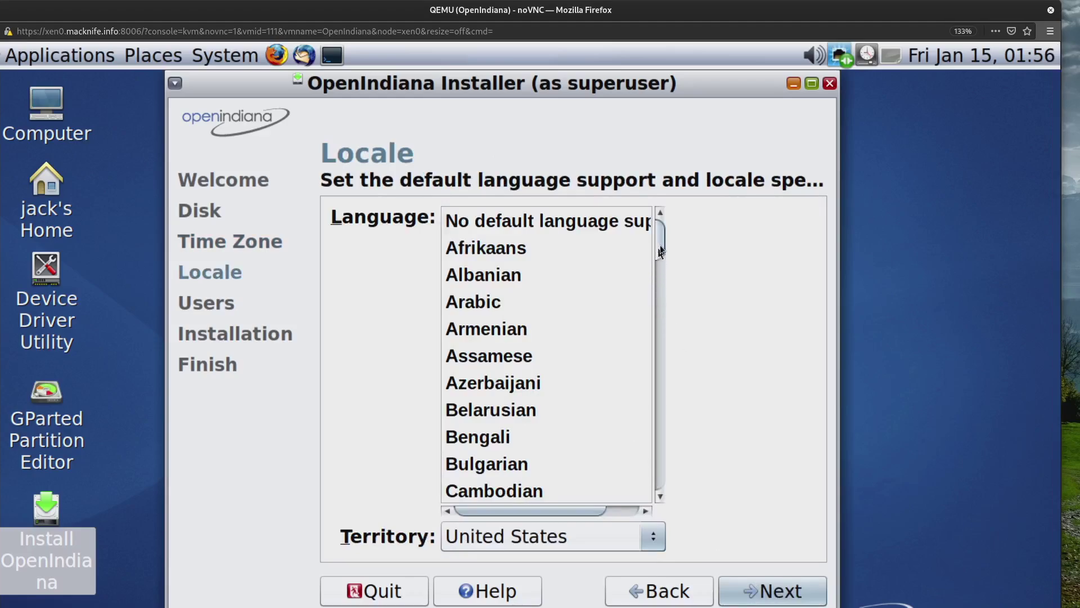
{"action": "left_click_drag", "start_coordinate": [658, 256], "coordinate": [658, 290]}
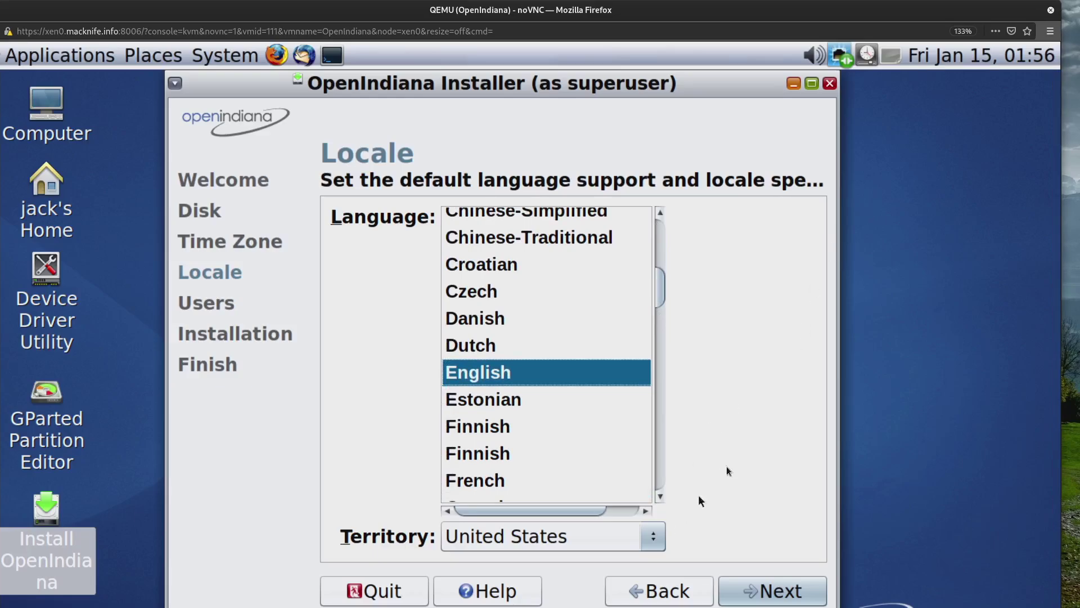
{"action": "left_click", "coordinate": [793, 591]}
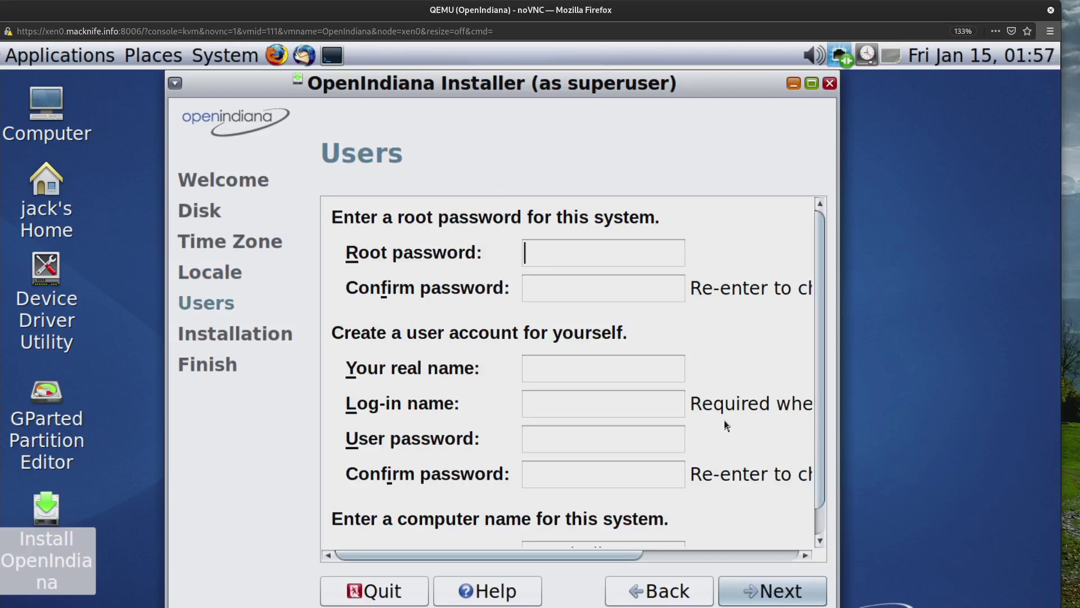
Step: Enter the root password for the system and repeat it in the confirmation field
{"action": "type", "text": "*******"}
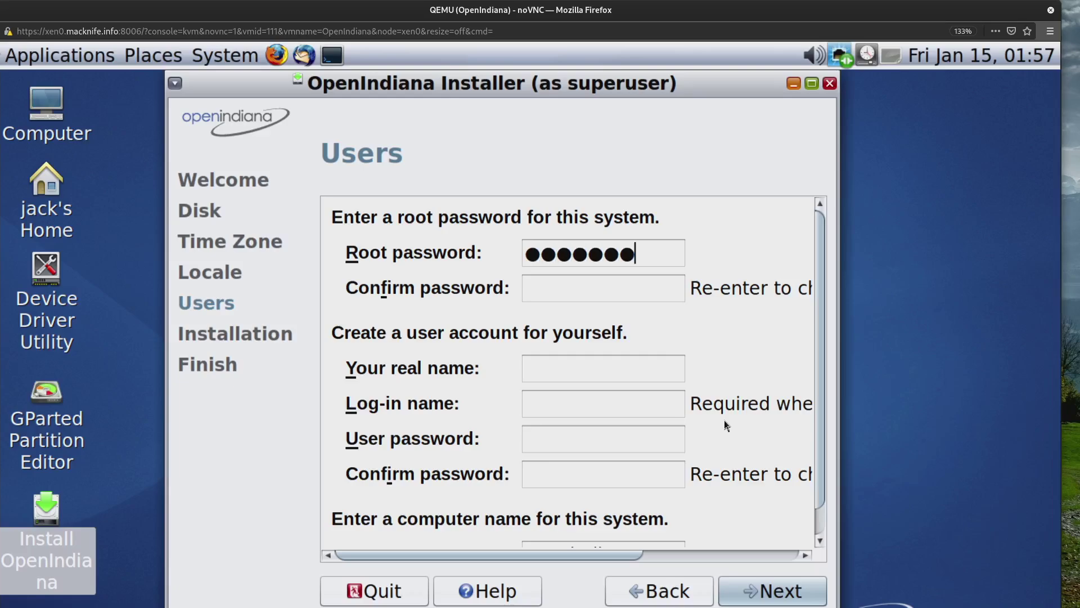
{"action": "type", "text": "***"}
{"action": "key", "text": "Tab"}
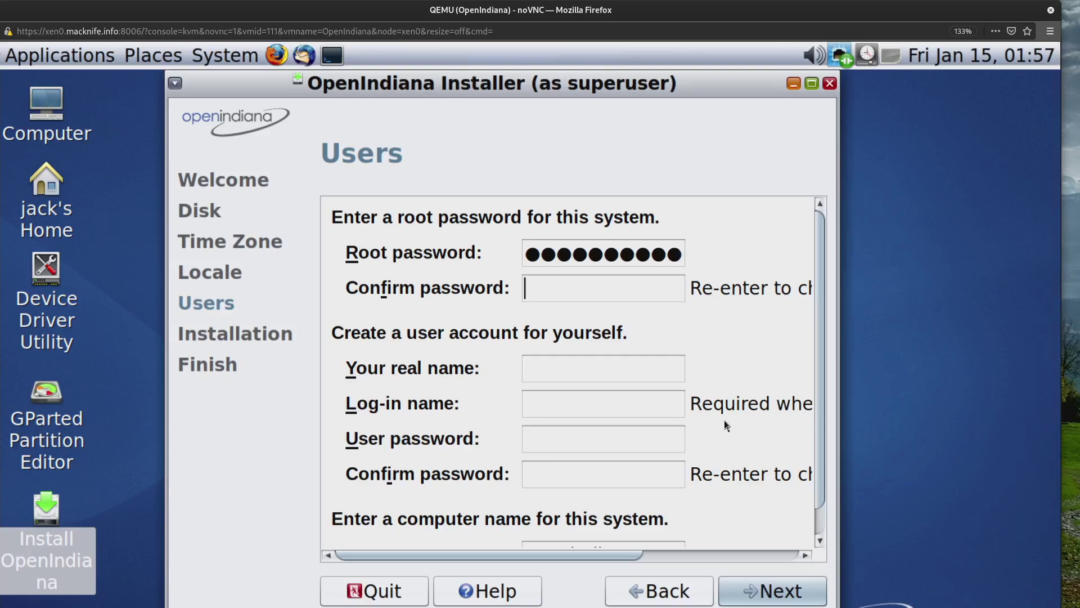
{"action": "type", "text": "*****"}
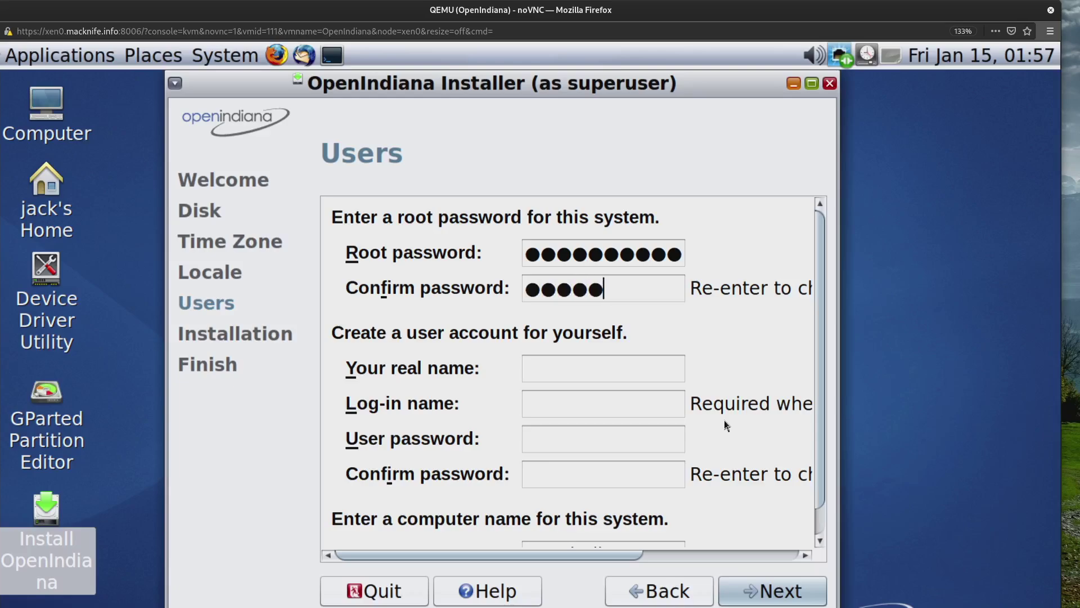
{"action": "type", "text": "*****"}
{"action": "key", "text": "Tab"}
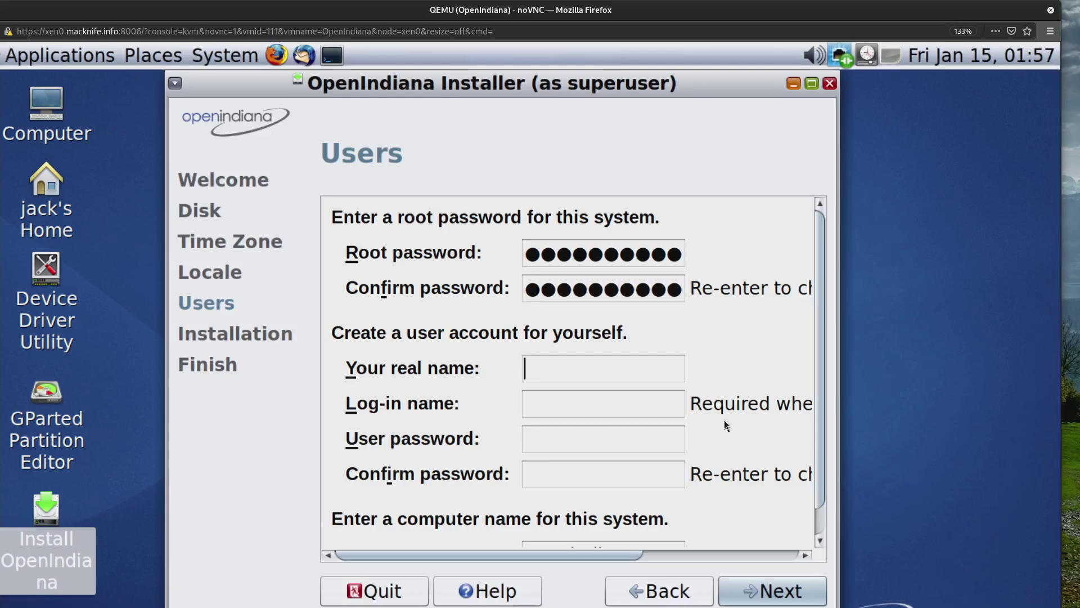
Step: Fill in the user account's real name and log-in name, enter its password twice, and proceed to the installation summary
{"action": "type", "text": "DJ Ware"}
{"action": "key", "text": "Tab"}
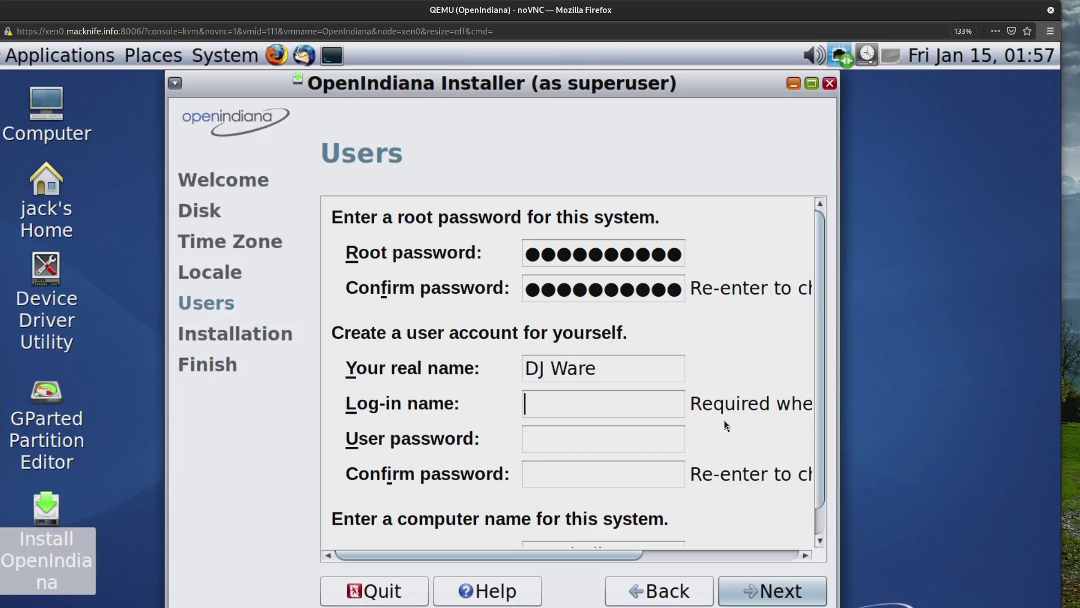
{"action": "type", "text": "djware"}
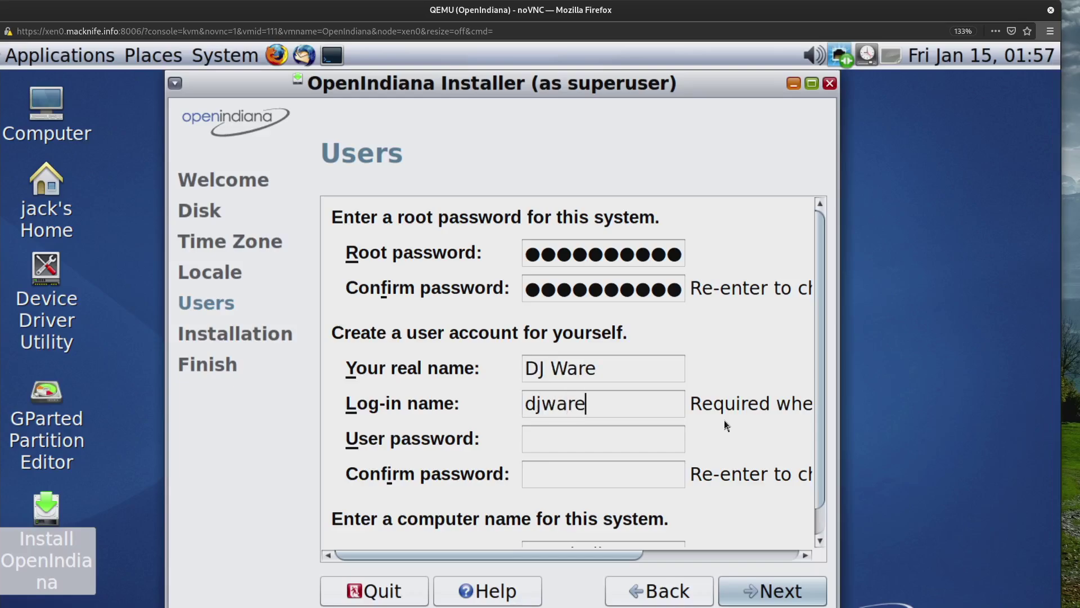
{"action": "key", "text": "Tab"}
{"action": "type", "text": "*********"}
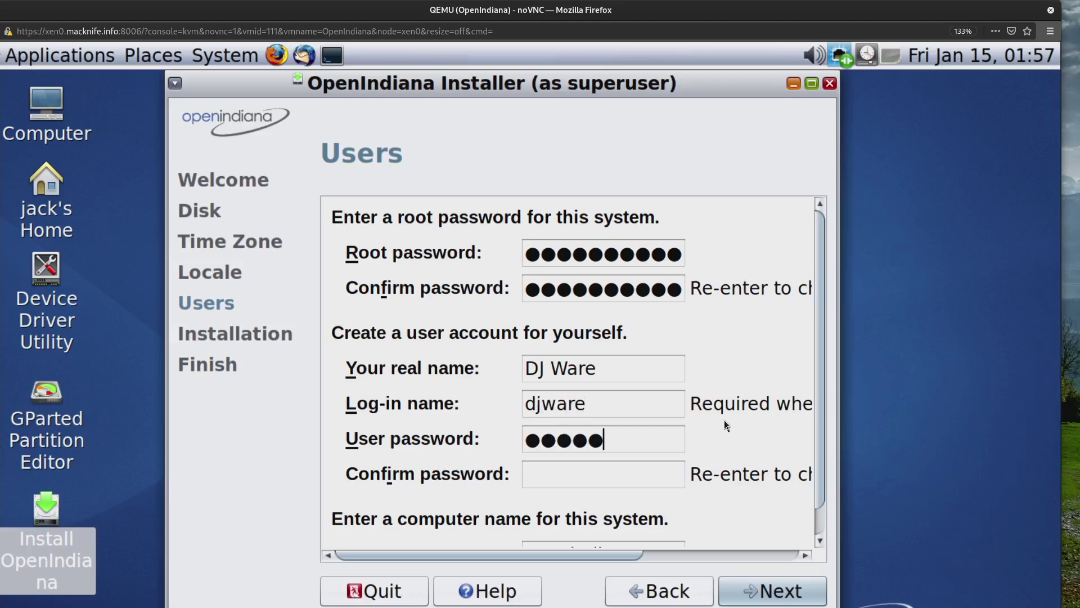
{"action": "key", "text": "Tab"}
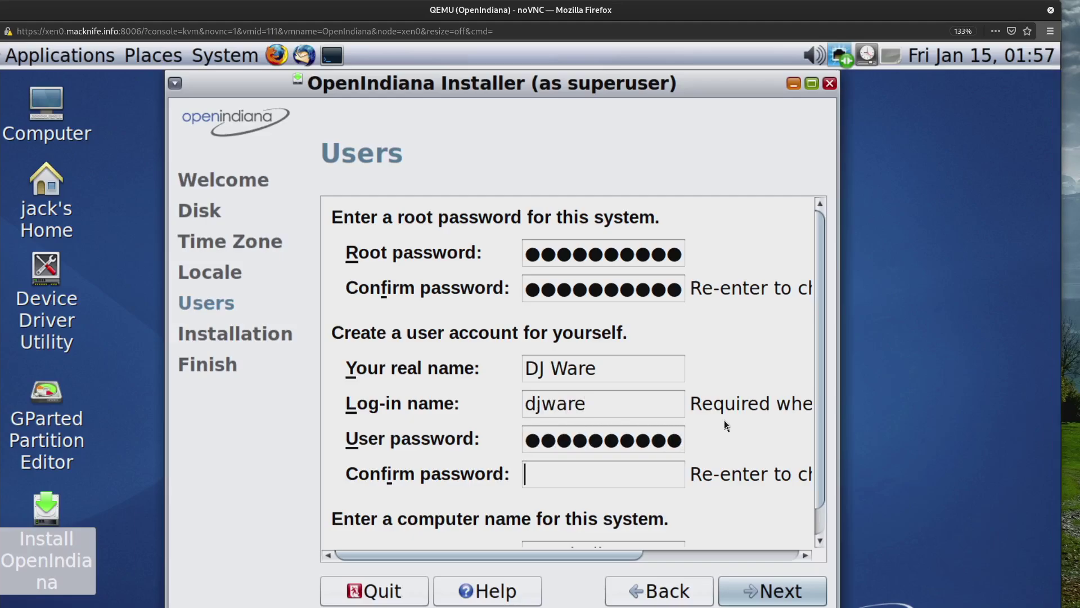
{"action": "type", "text": "***********"}
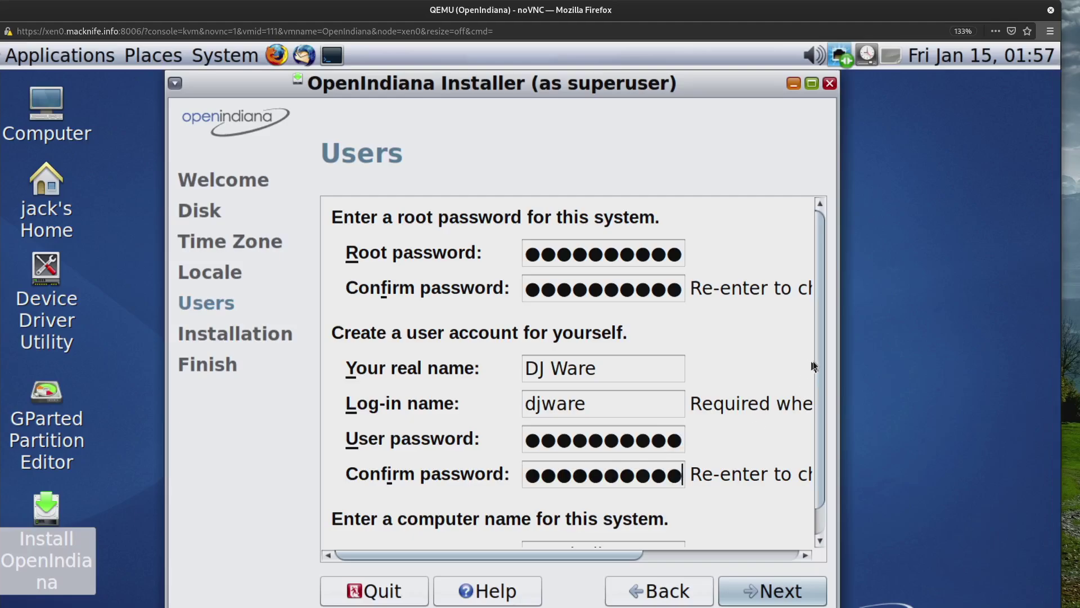
{"action": "scroll", "coordinate": [820, 428], "scroll_direction": "down", "scroll_amount": 2}
{"action": "left_click", "coordinate": [764, 586]}
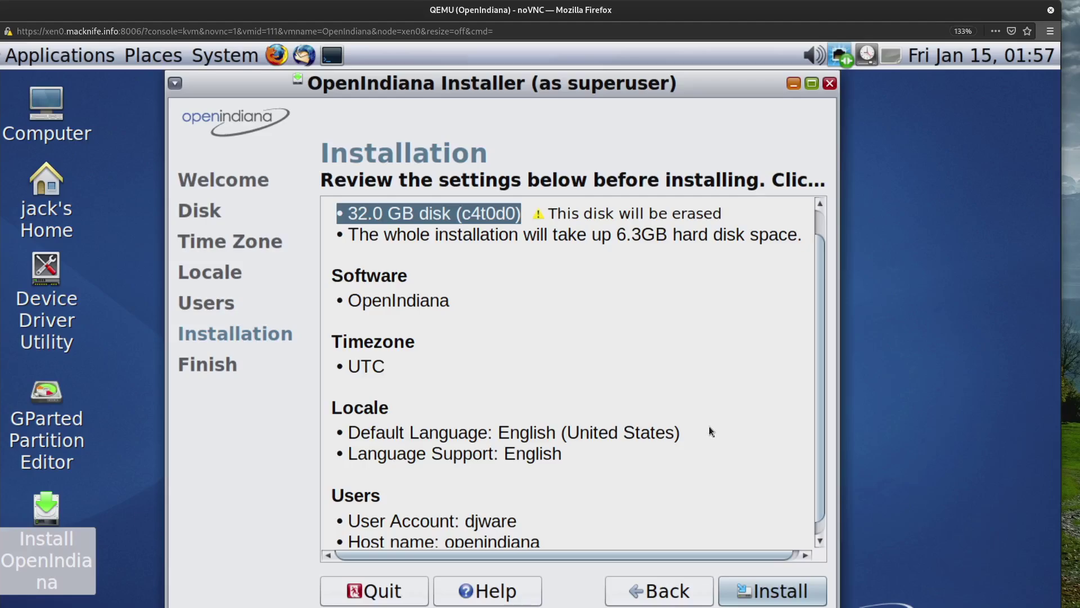
Step: Review the disk, time zone, locale and user settings, and start the OpenIndiana installation
{"action": "scroll", "coordinate": [817, 323], "scroll_direction": "down", "scroll_amount": 1}
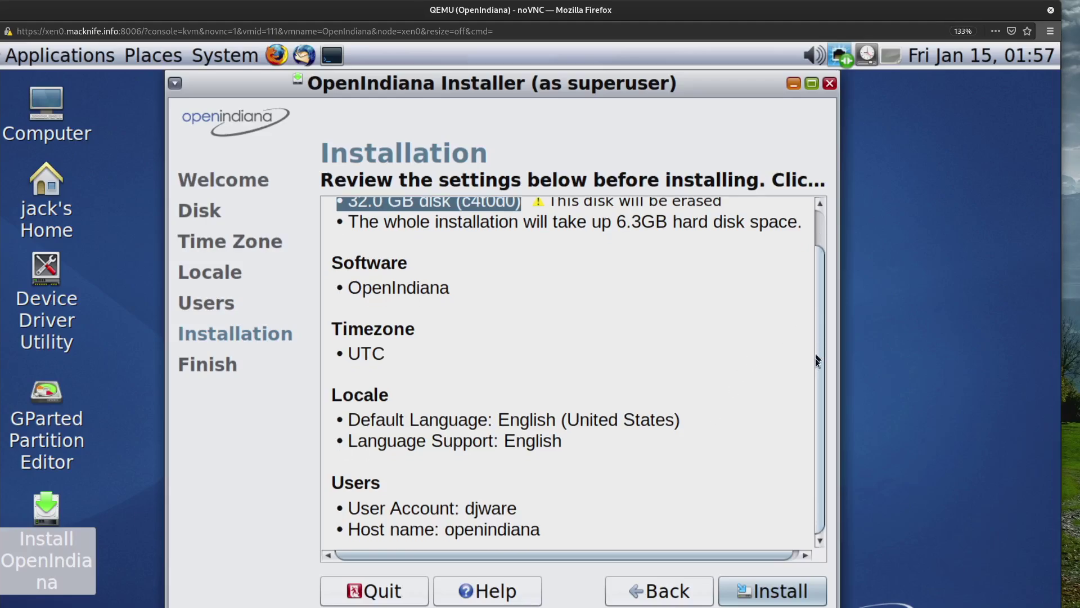
{"action": "left_click", "coordinate": [762, 596]}
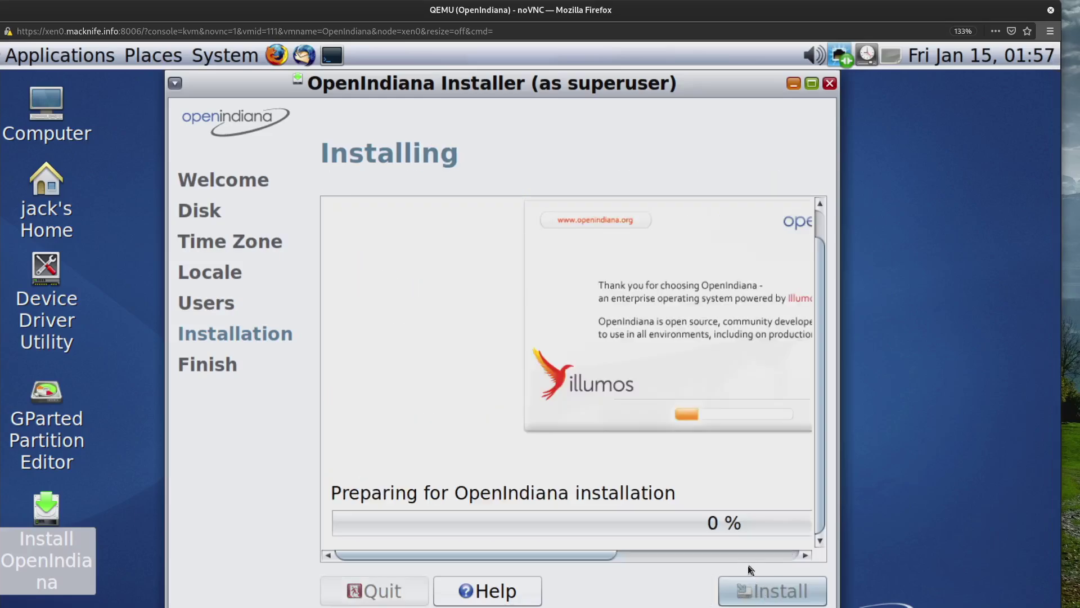
{"action": "left_click_drag", "start_coordinate": [605, 557], "coordinate": [658, 559]}
Step: Reboot the system from the finished installer, restore the console window's smaller size, and pause the autoboot at the illumos boot menu
{"action": "mouse_move", "coordinate": [744, 607]}
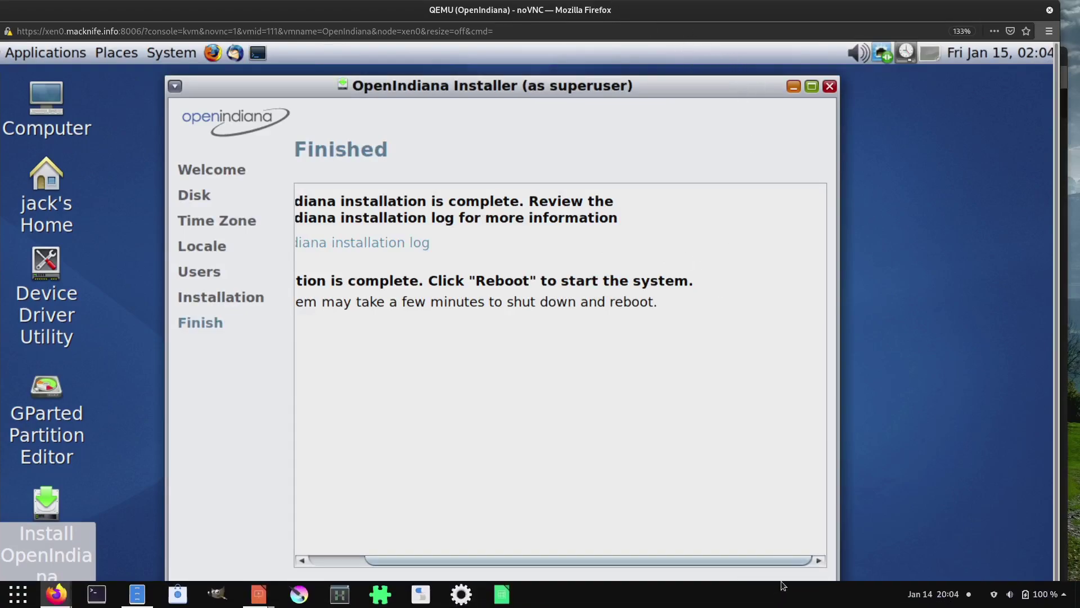
{"action": "left_click", "coordinate": [790, 592]}
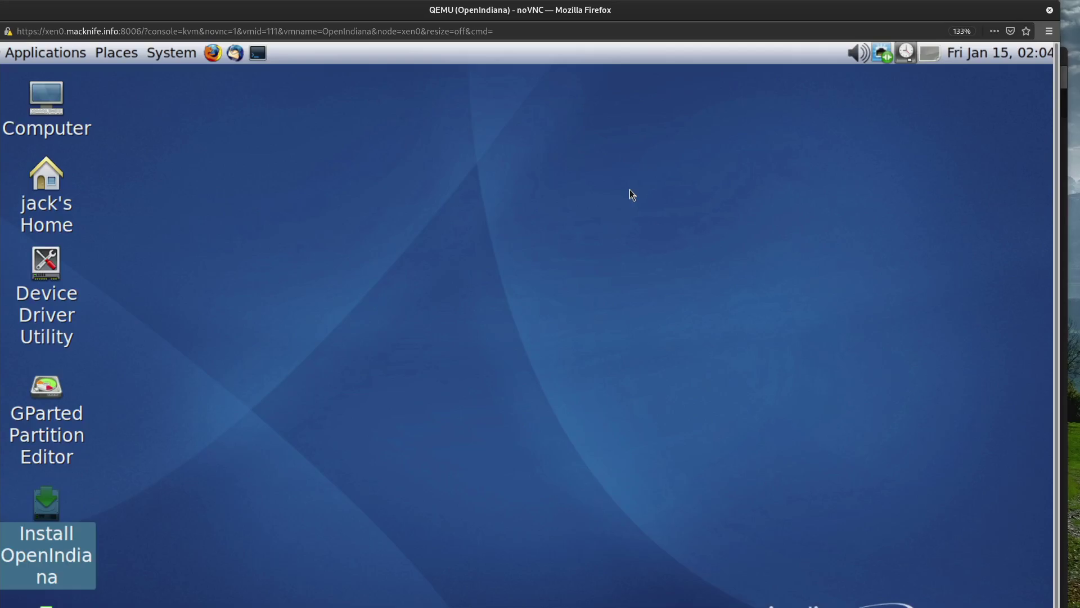
{"action": "key", "text": "super+Down"}
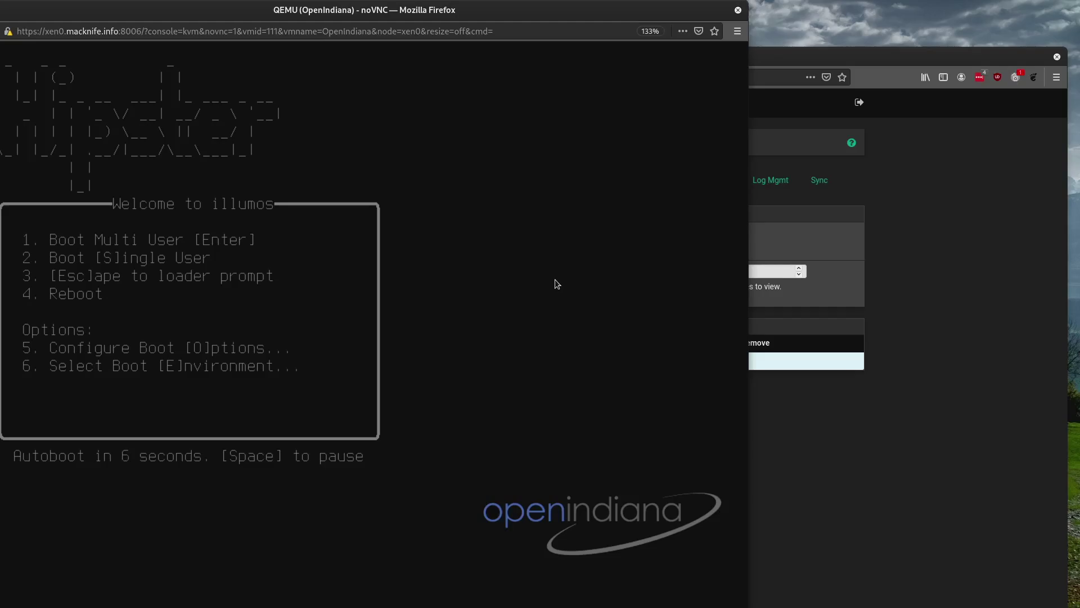
{"action": "key", "text": "space"}
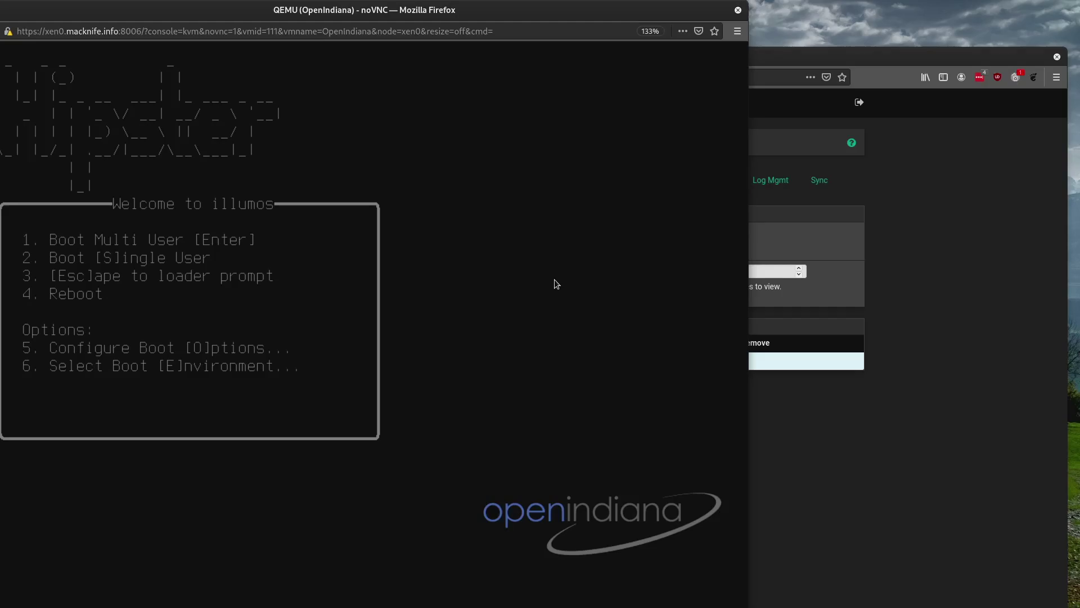
Step: Close the virtual machine's console and stop VM 111 (OpenIndiana) in Proxmox, confirming the stop
{"action": "left_click", "coordinate": [737, 10]}
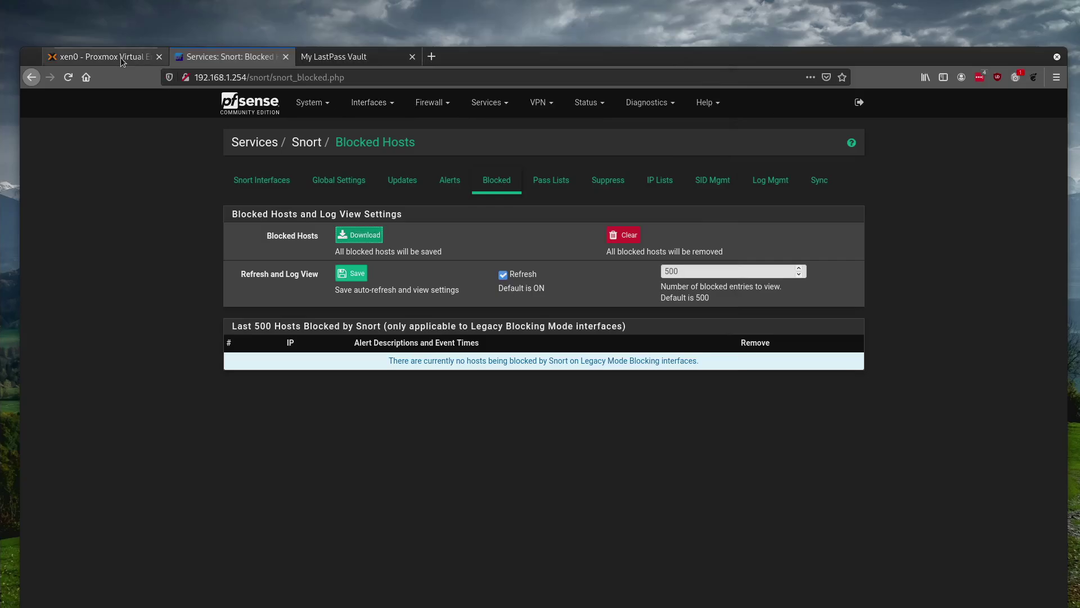
{"action": "left_click", "coordinate": [102, 56]}
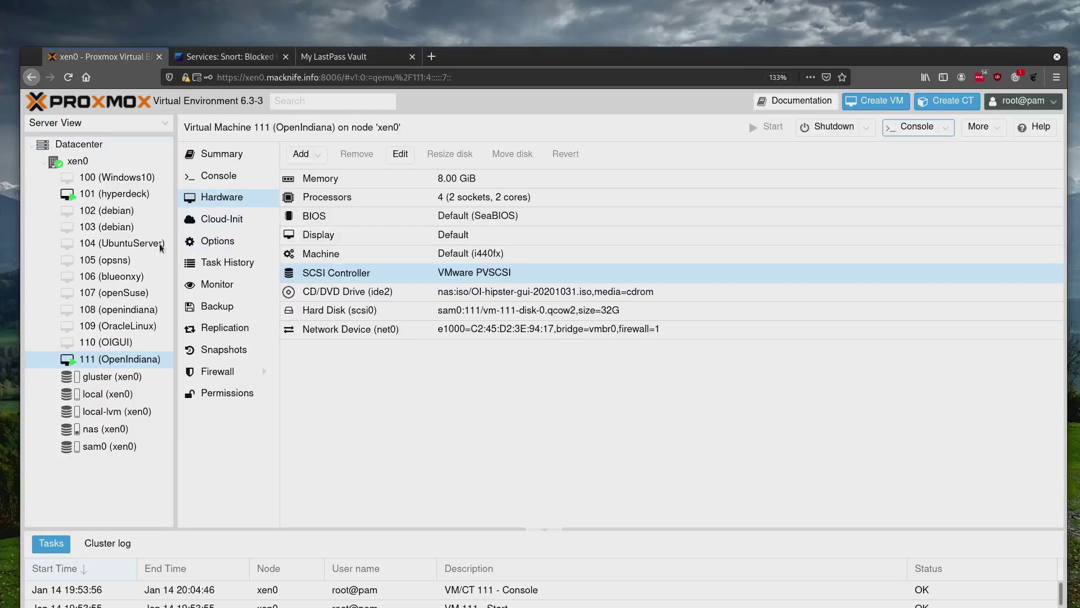
{"action": "right_click", "coordinate": [128, 363]}
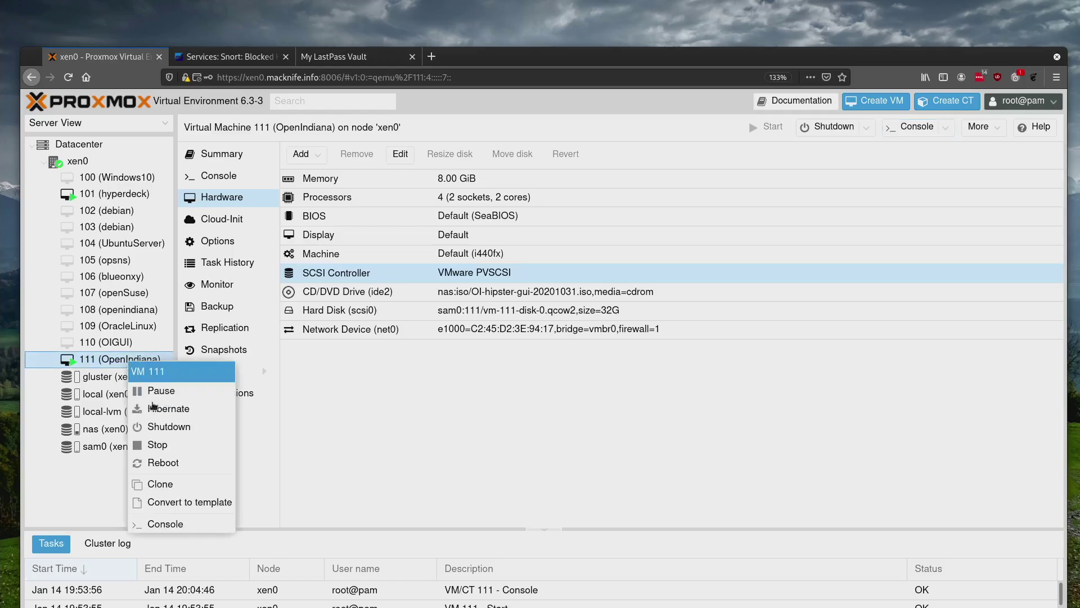
{"action": "left_click", "coordinate": [157, 445]}
{"action": "left_click", "coordinate": [513, 419]}
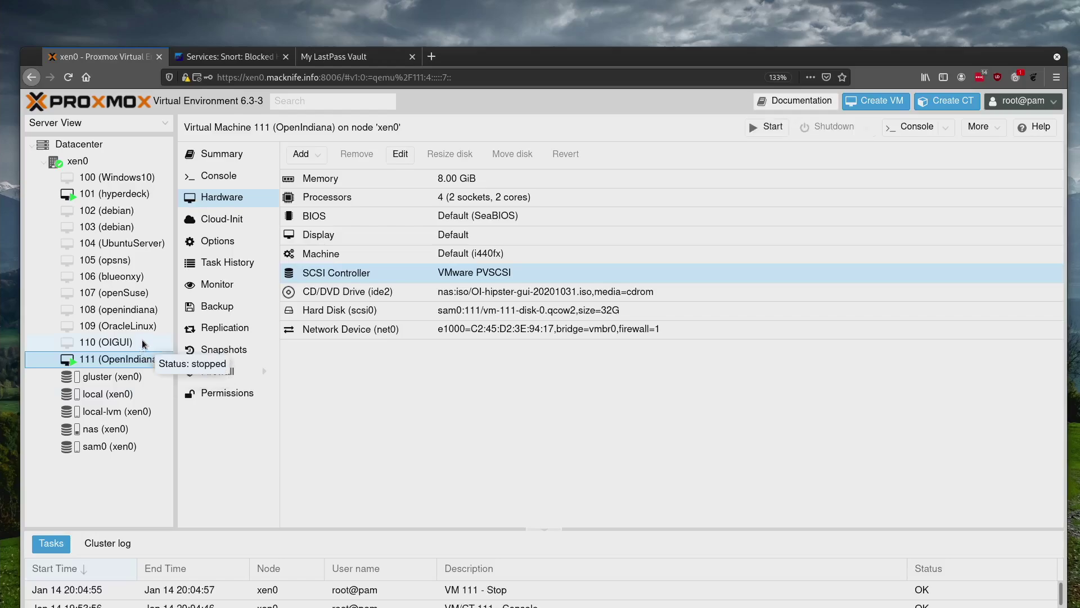
Step: Close the LastPass Vault page, search the web for "openindiana" in a new tab, and open the openindiana.org site
{"action": "left_click", "coordinate": [413, 56]}
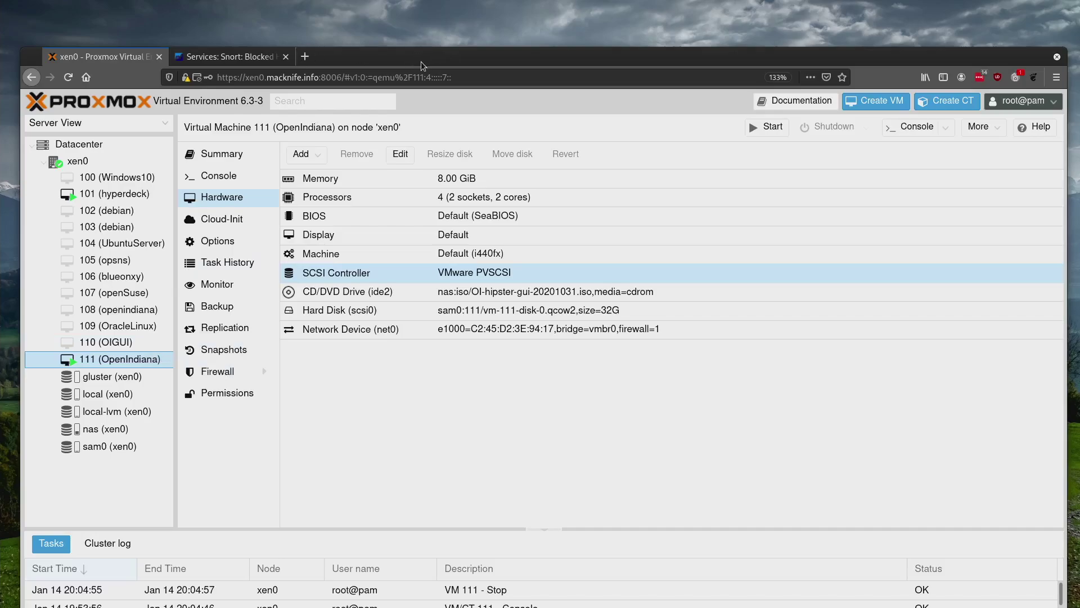
{"action": "left_click", "coordinate": [304, 57]}
{"action": "left_click", "coordinate": [309, 76]}
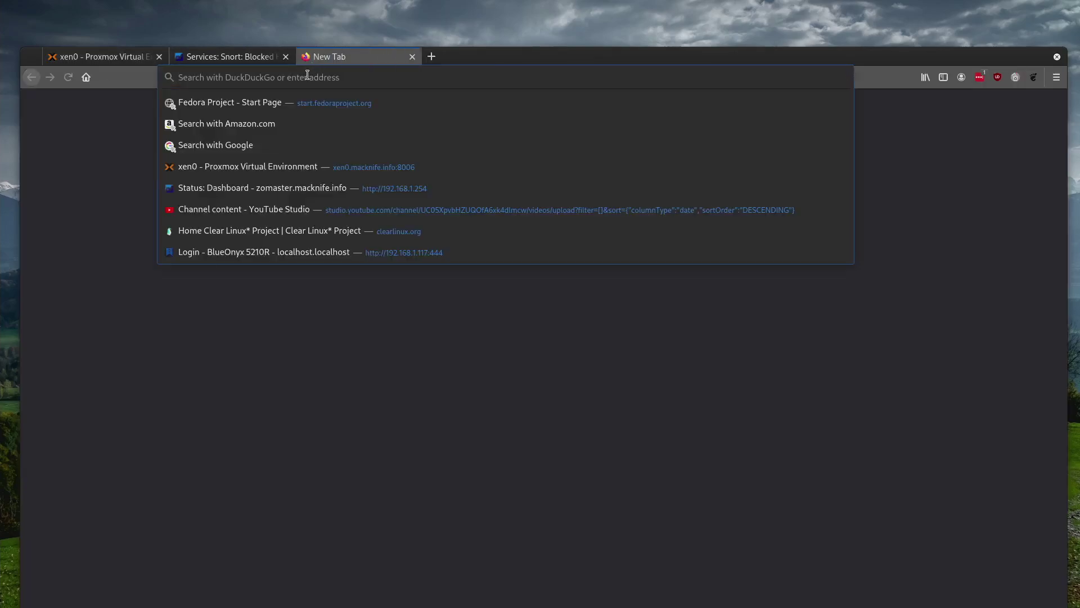
{"action": "type", "text": "openin"}
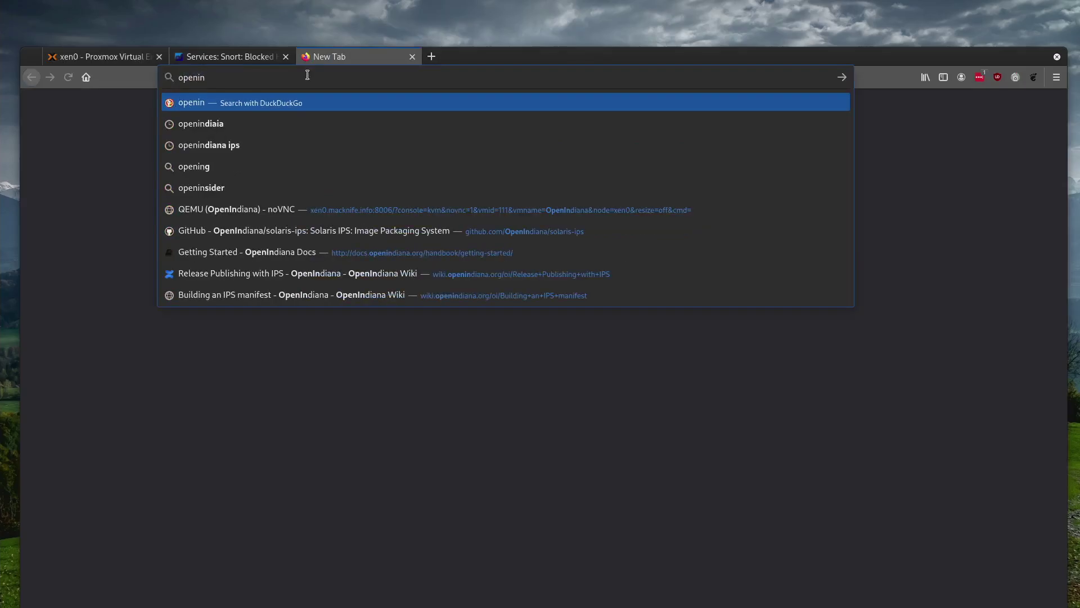
{"action": "type", "text": "diana"}
{"action": "key", "text": "Return"}
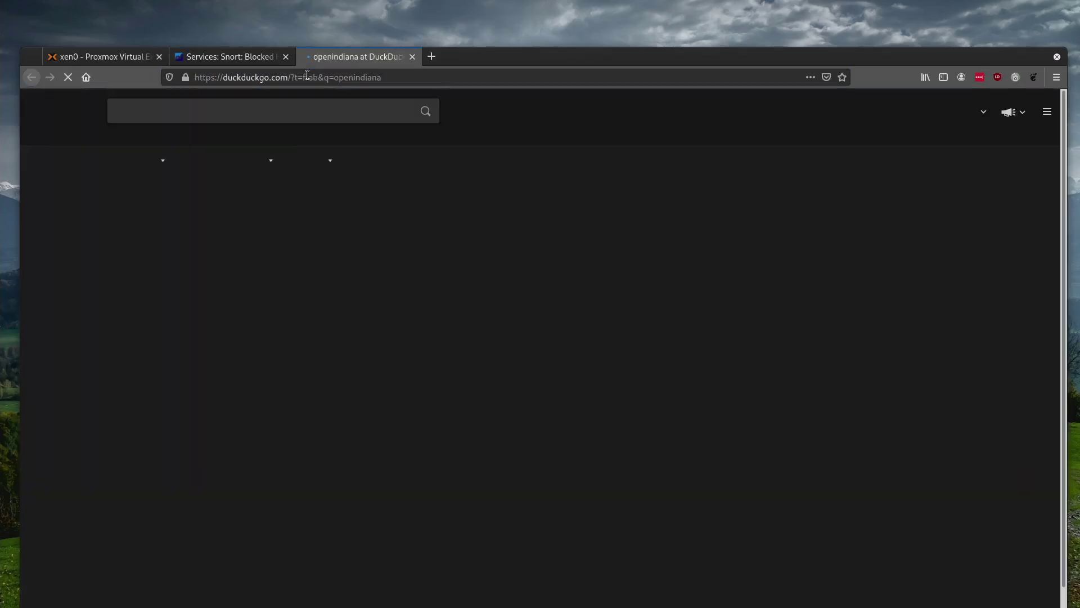
{"action": "left_click_drag", "start_coordinate": [499, 50], "coordinate": [497, 15]}
{"action": "left_click", "coordinate": [191, 160]}
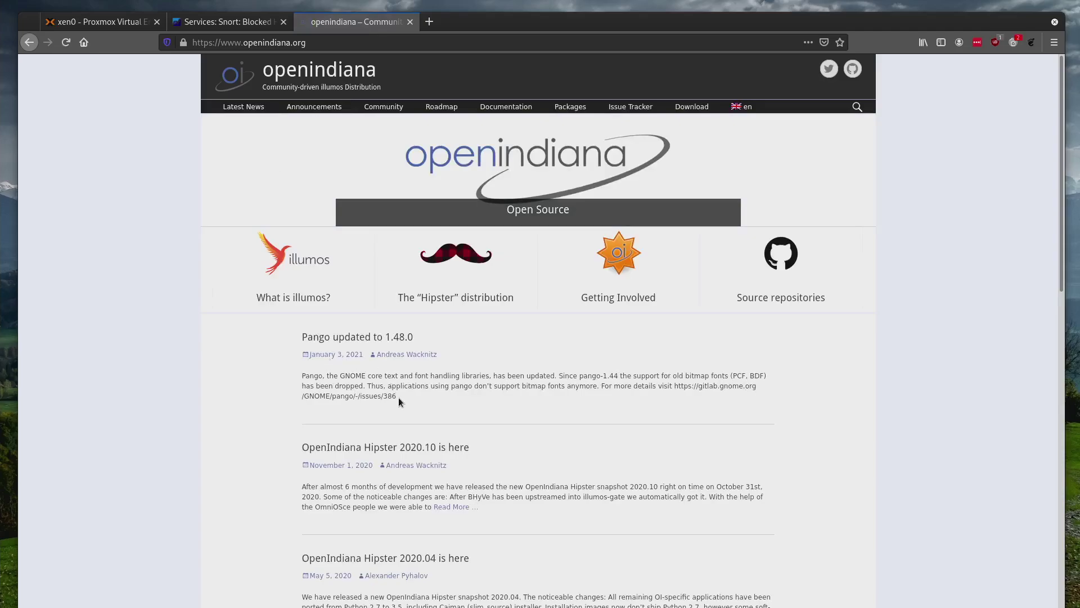
Step: Glance over the news on the OpenIndiana site and open the OpenIndiana Documentation from its documentation page
{"action": "scroll", "coordinate": [402, 401], "scroll_direction": "down", "scroll_amount": 1}
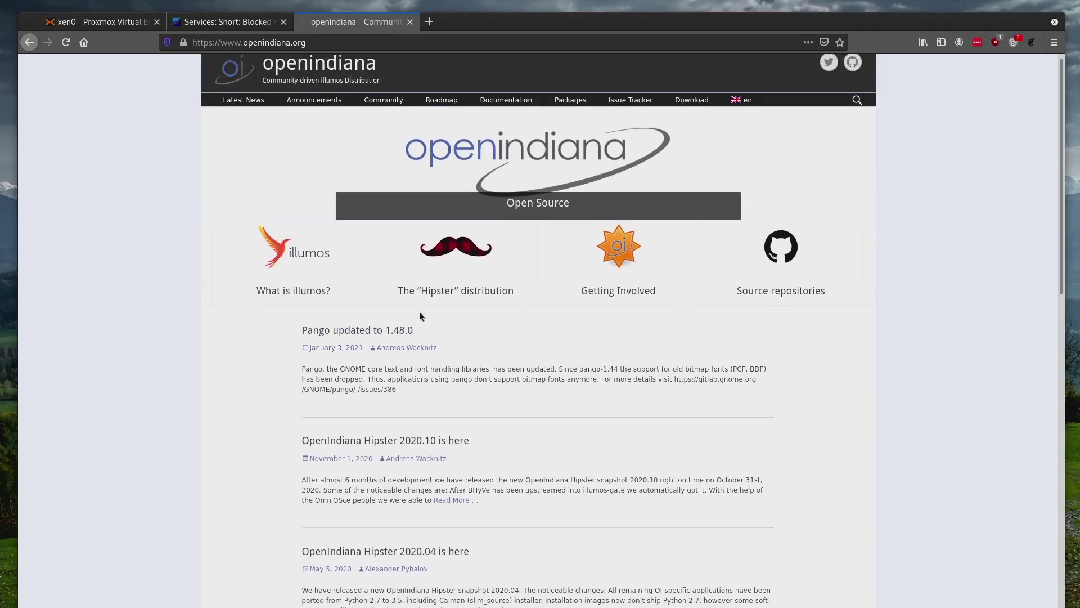
{"action": "scroll", "coordinate": [419, 315], "scroll_direction": "up", "scroll_amount": 1}
{"action": "mouse_move", "coordinate": [505, 108]}
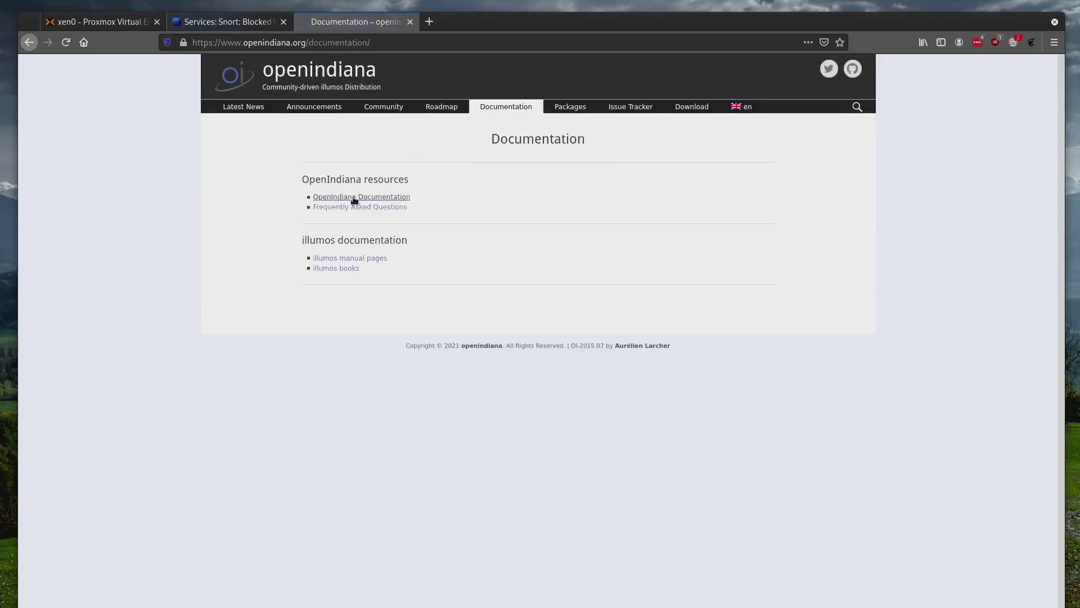
{"action": "left_click", "coordinate": [354, 197]}
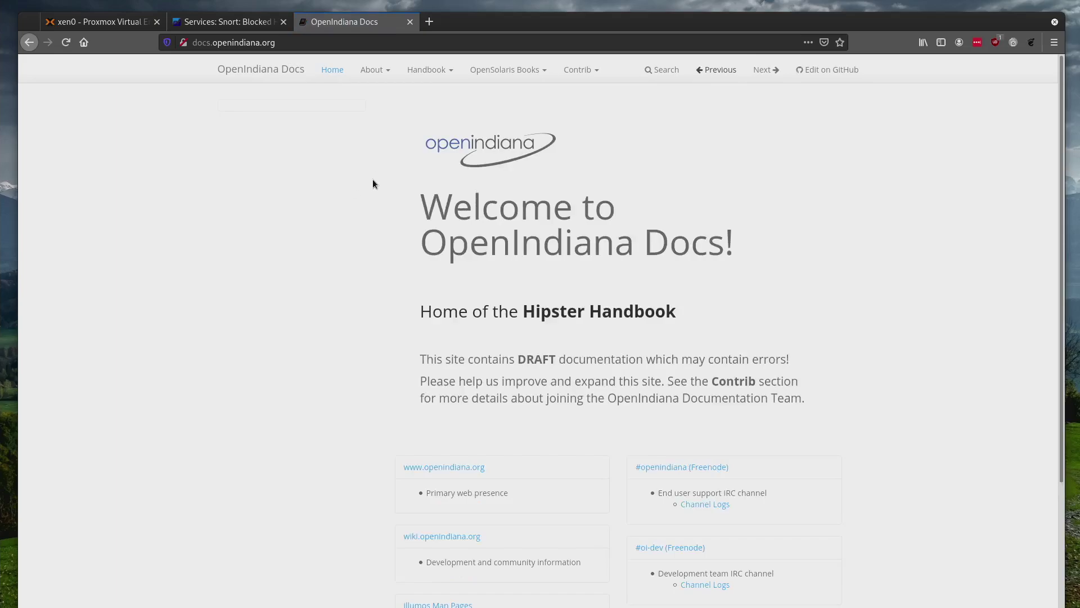
Step: Look over the resource links on the OpenIndiana Docs home page and the list of release notes
{"action": "scroll", "coordinate": [428, 382], "scroll_direction": "down", "scroll_amount": 2}
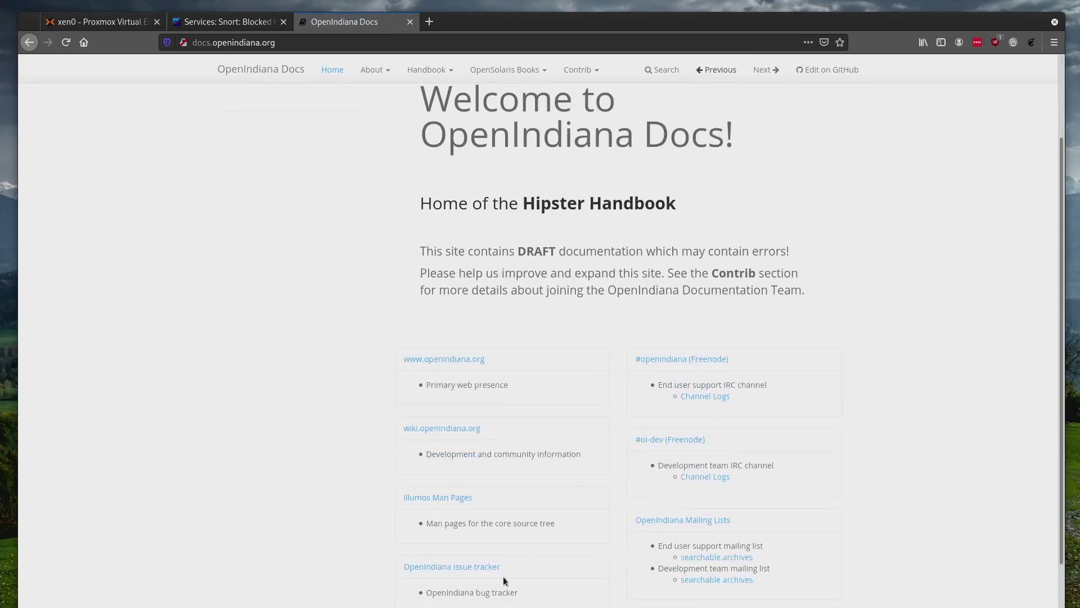
{"action": "scroll", "coordinate": [480, 386], "scroll_direction": "down", "scroll_amount": 1}
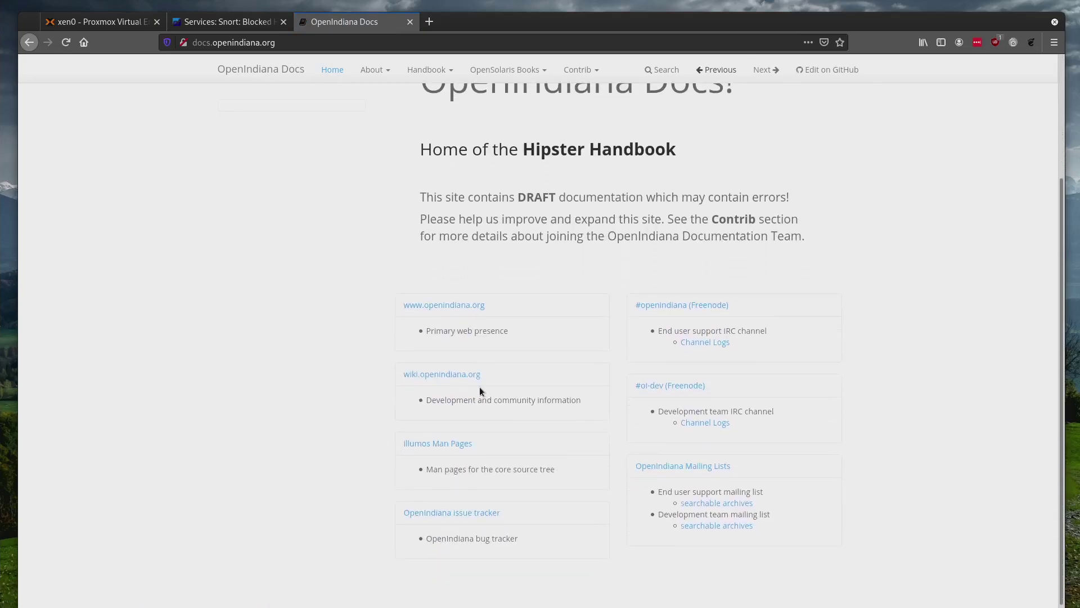
{"action": "scroll", "coordinate": [479, 387], "scroll_direction": "down", "scroll_amount": 1}
{"action": "scroll", "coordinate": [481, 387], "scroll_direction": "up", "scroll_amount": 3}
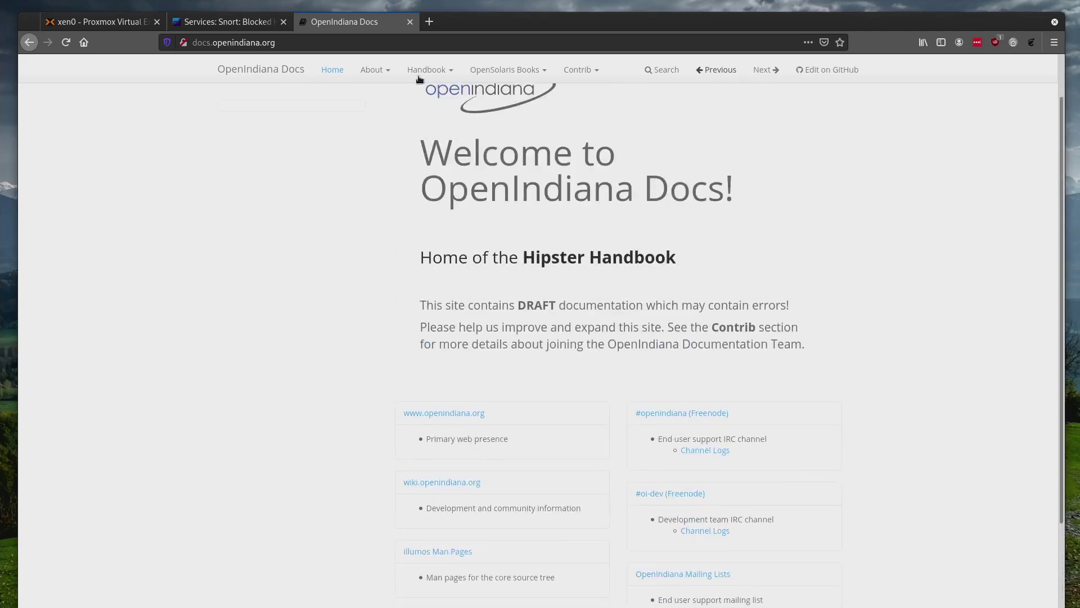
{"action": "left_click", "coordinate": [373, 71]}
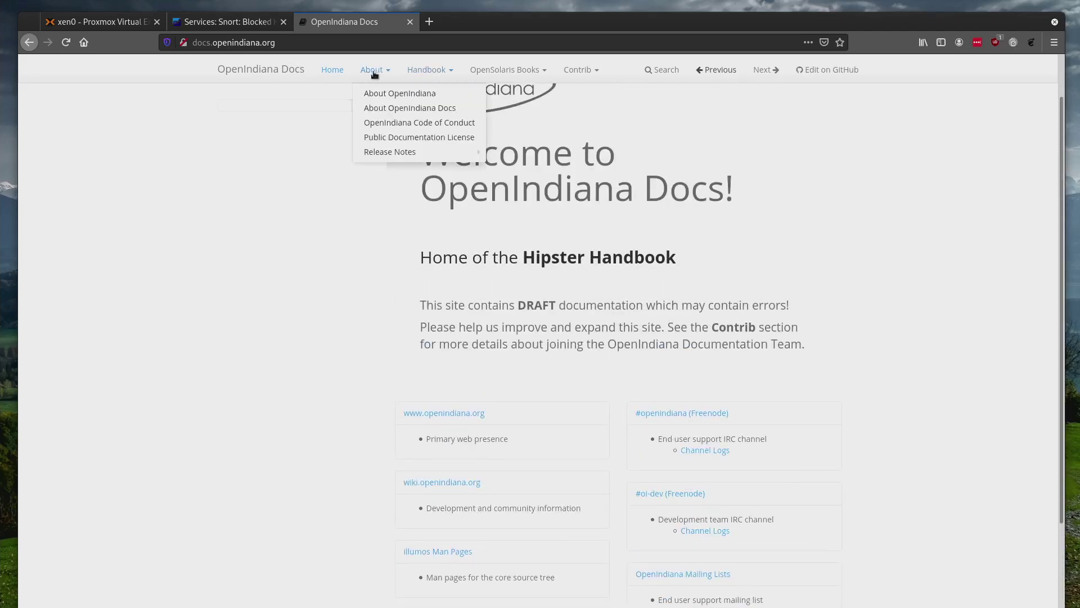
{"action": "mouse_move", "coordinate": [378, 155]}
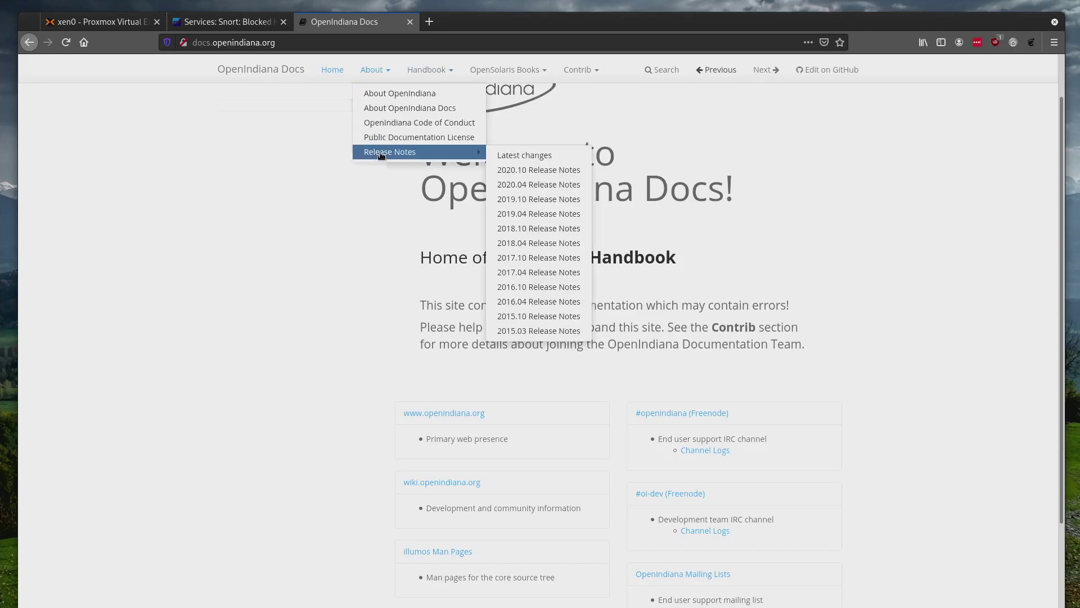
Step: Open the Hipster Handbook's Getting Started guide and read from the introduction through the Vagrant section
{"action": "left_click", "coordinate": [433, 69]}
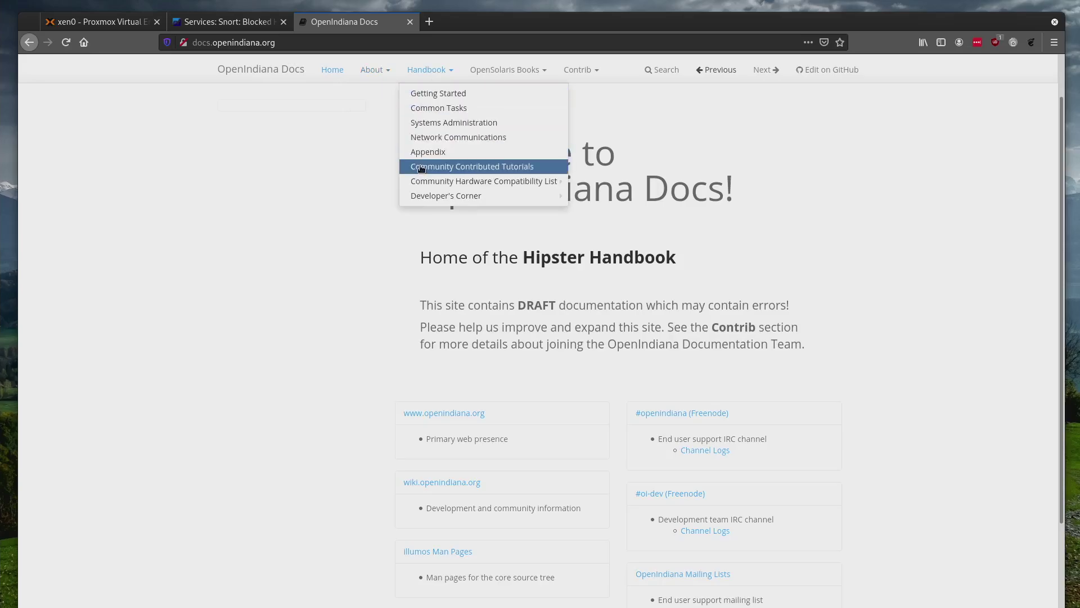
{"action": "left_click", "coordinate": [431, 95]}
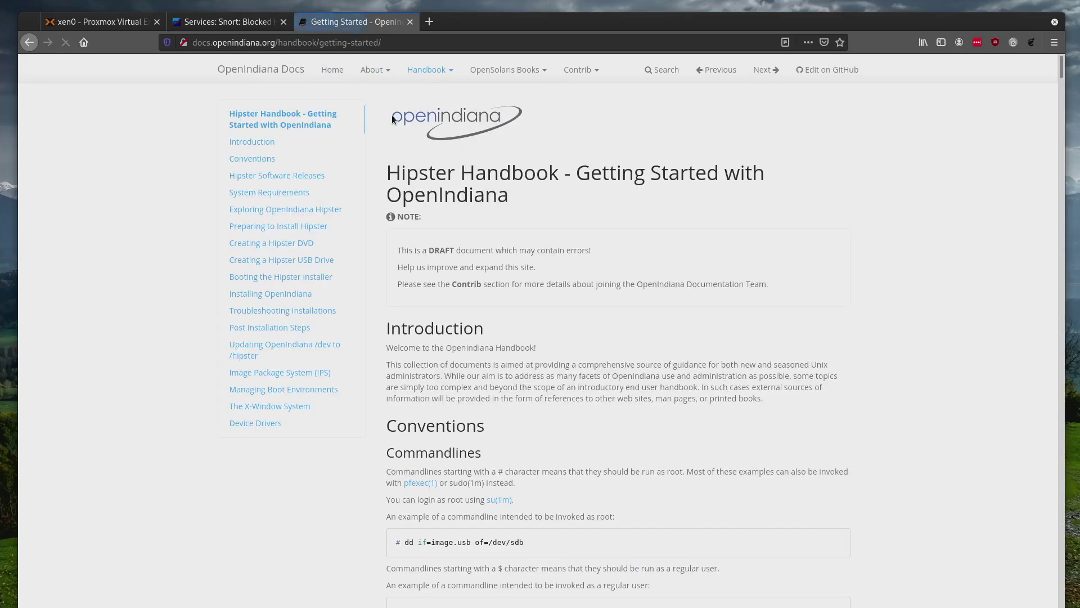
{"action": "scroll", "coordinate": [529, 197], "scroll_direction": "down", "scroll_amount": 6}
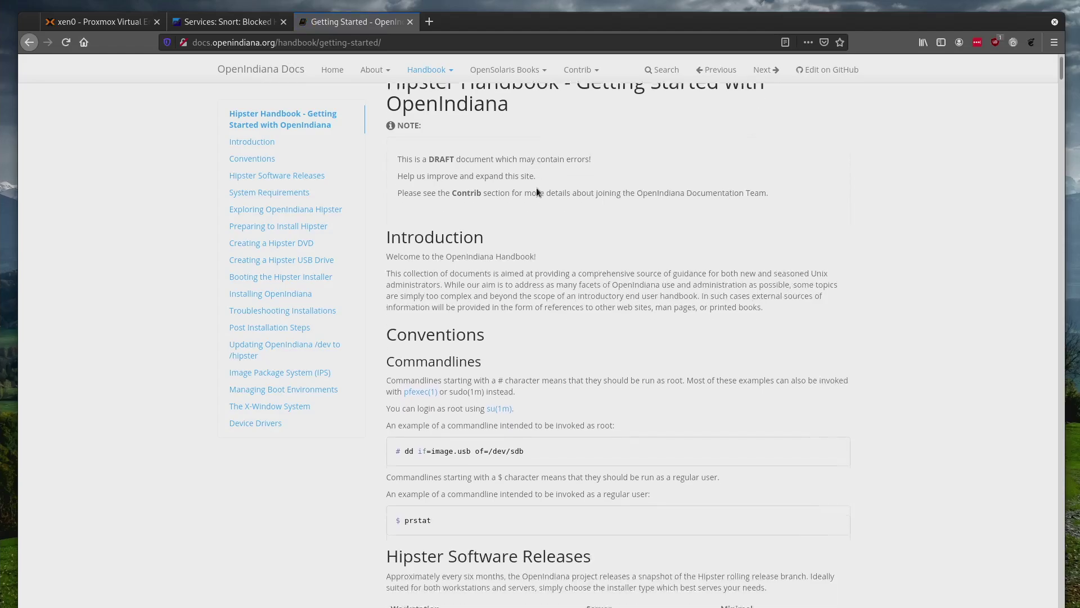
{"action": "scroll", "coordinate": [532, 177], "scroll_direction": "down", "scroll_amount": 10}
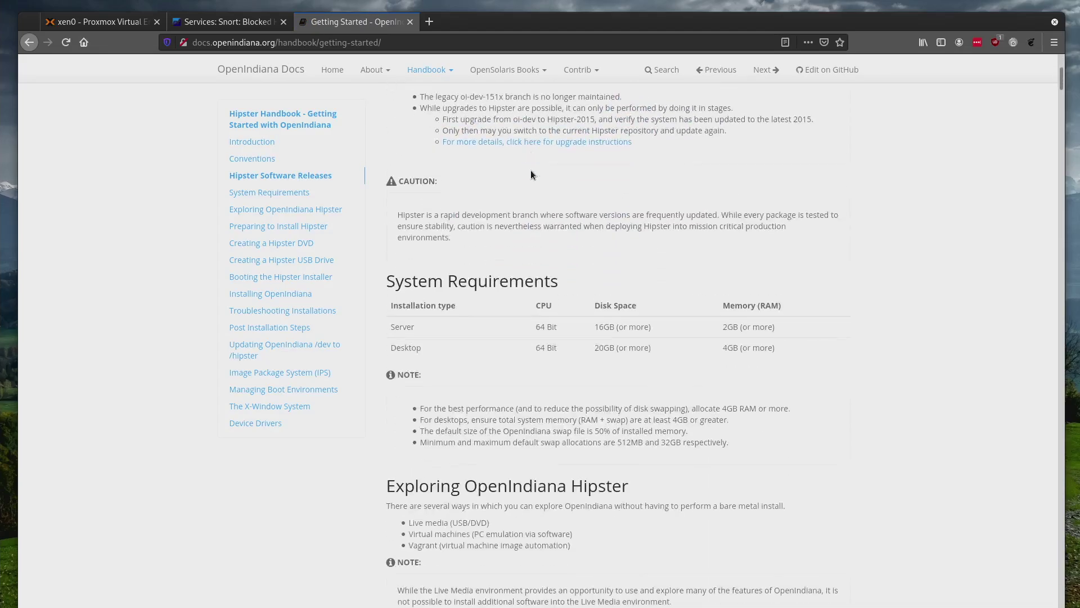
{"action": "scroll", "coordinate": [530, 175], "scroll_direction": "down", "scroll_amount": 7}
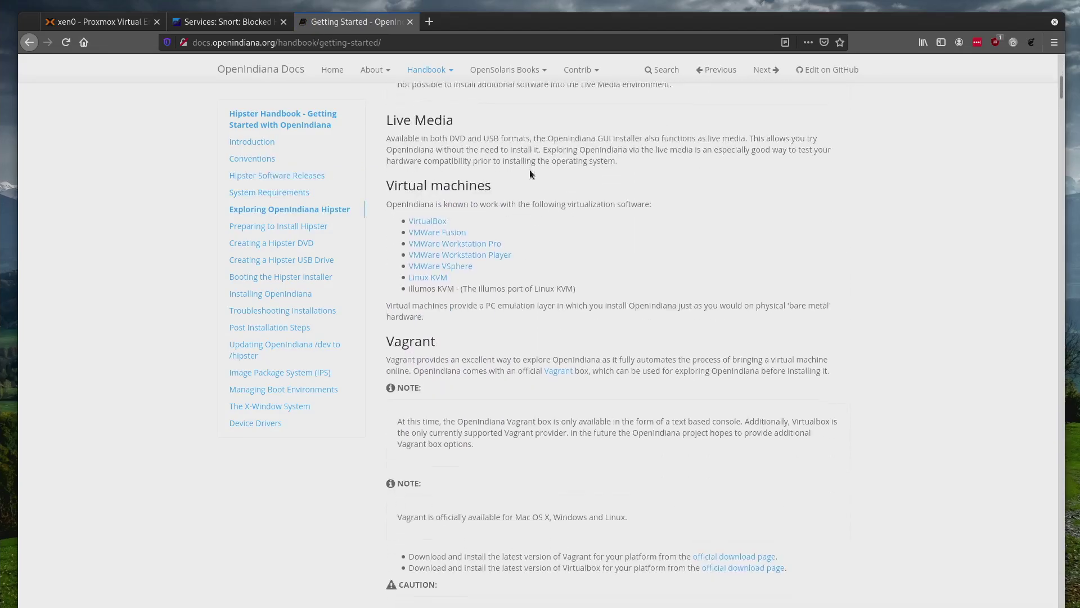
{"action": "scroll", "coordinate": [465, 245], "scroll_direction": "down", "scroll_amount": 2}
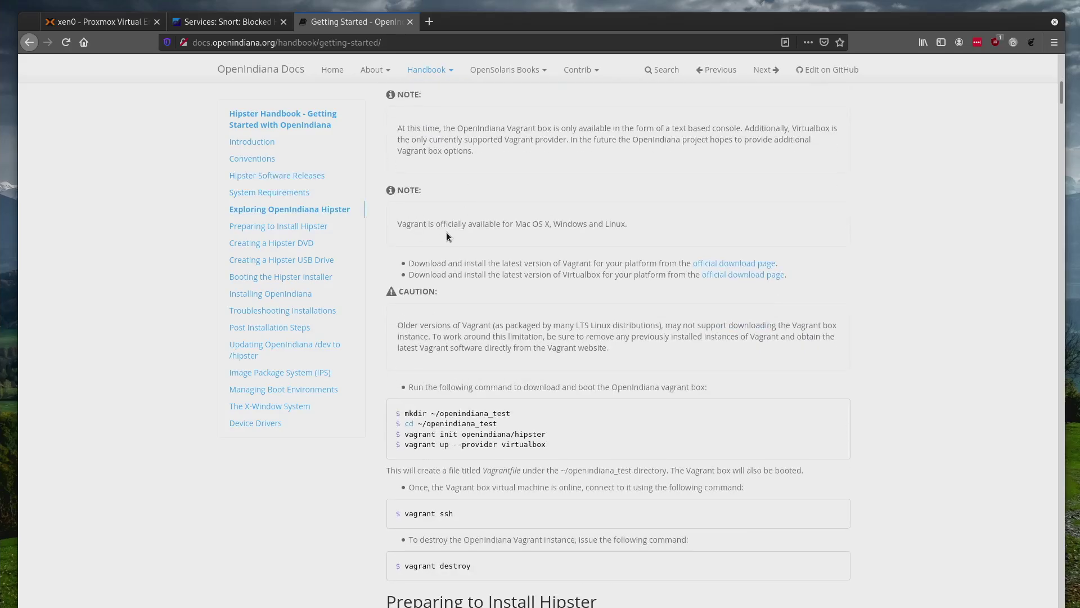
Step: Read the Getting Started guide from the Vagrant commands through preparing to install and creating a Hipster DVD and USB drive
{"action": "scroll", "coordinate": [518, 234], "scroll_direction": "down", "scroll_amount": 2}
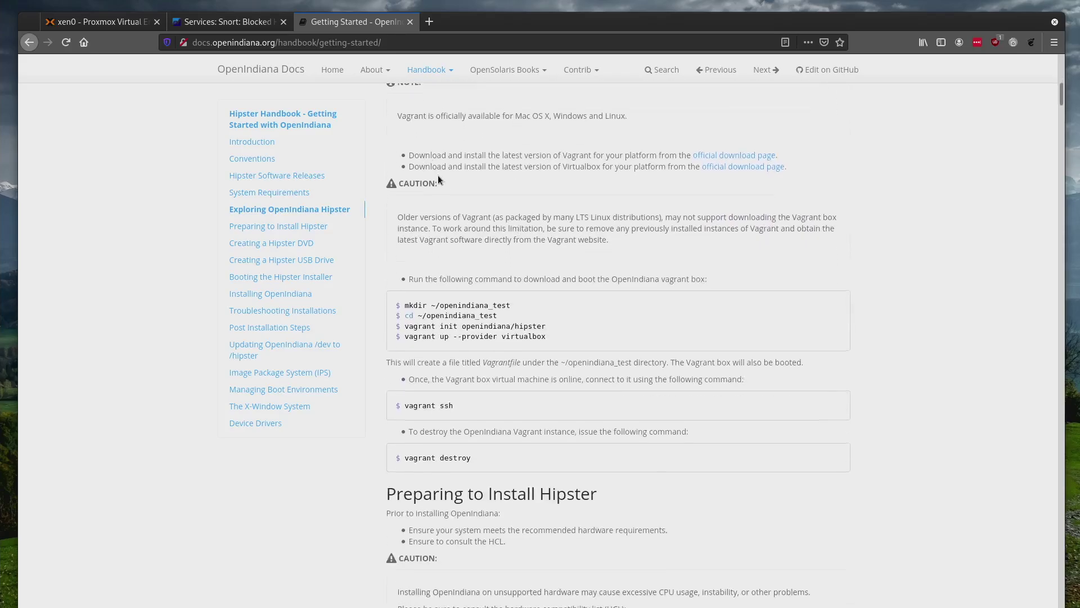
{"action": "scroll", "coordinate": [439, 179], "scroll_direction": "down", "scroll_amount": 10}
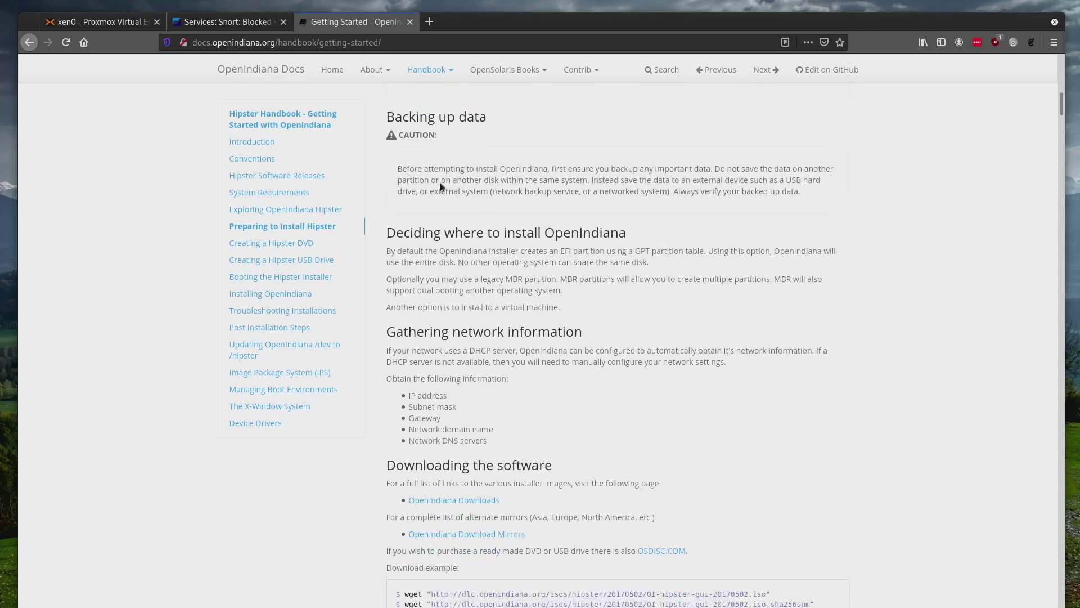
{"action": "scroll", "coordinate": [439, 182], "scroll_direction": "down", "scroll_amount": 15}
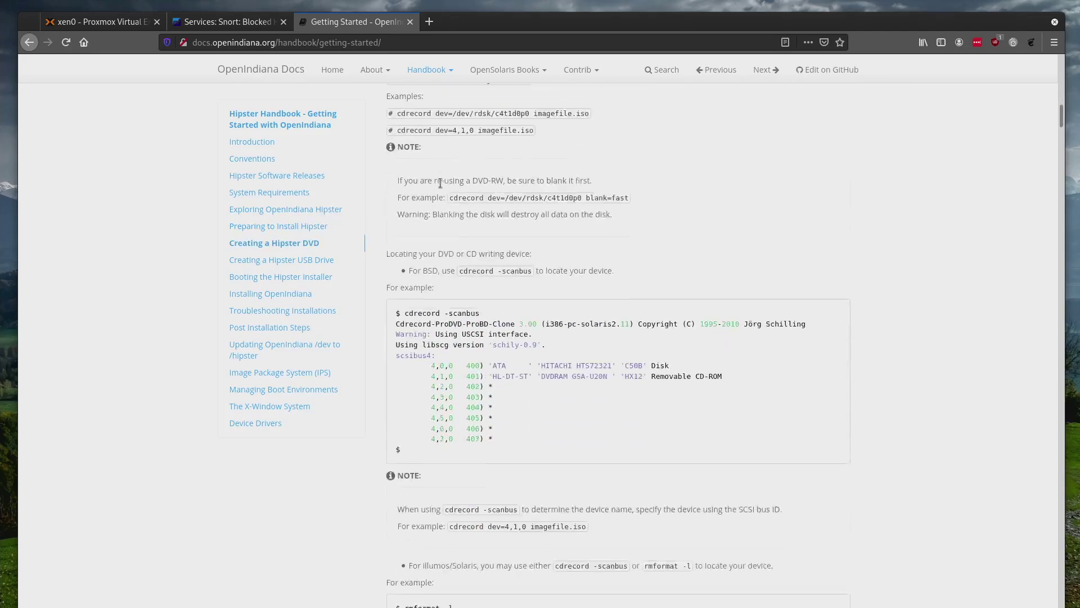
{"action": "scroll", "coordinate": [440, 183], "scroll_direction": "down", "scroll_amount": 14}
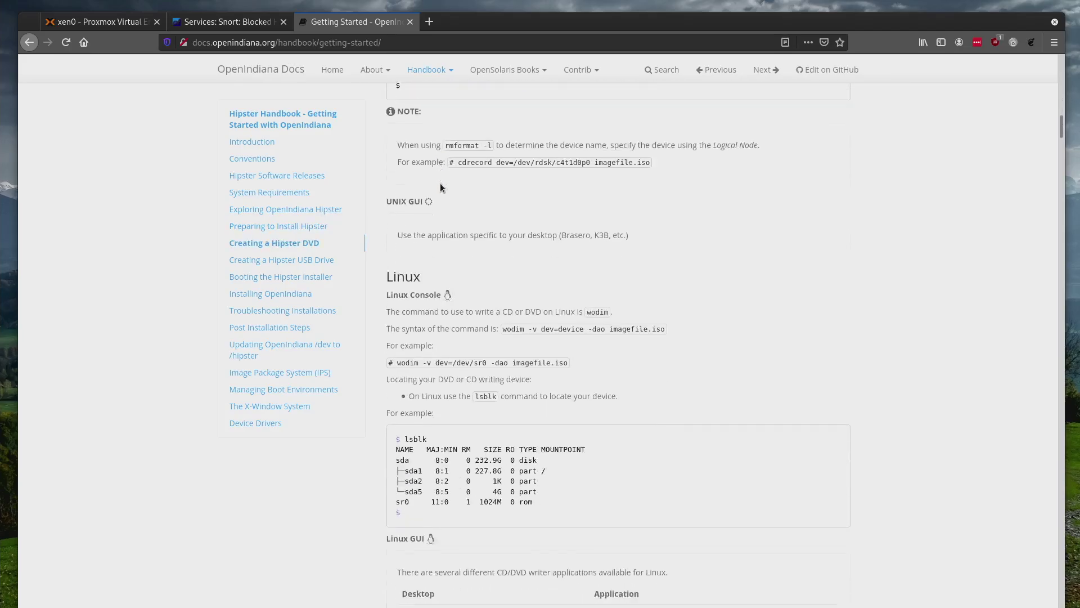
{"action": "scroll", "coordinate": [440, 183], "scroll_direction": "down", "scroll_amount": 14}
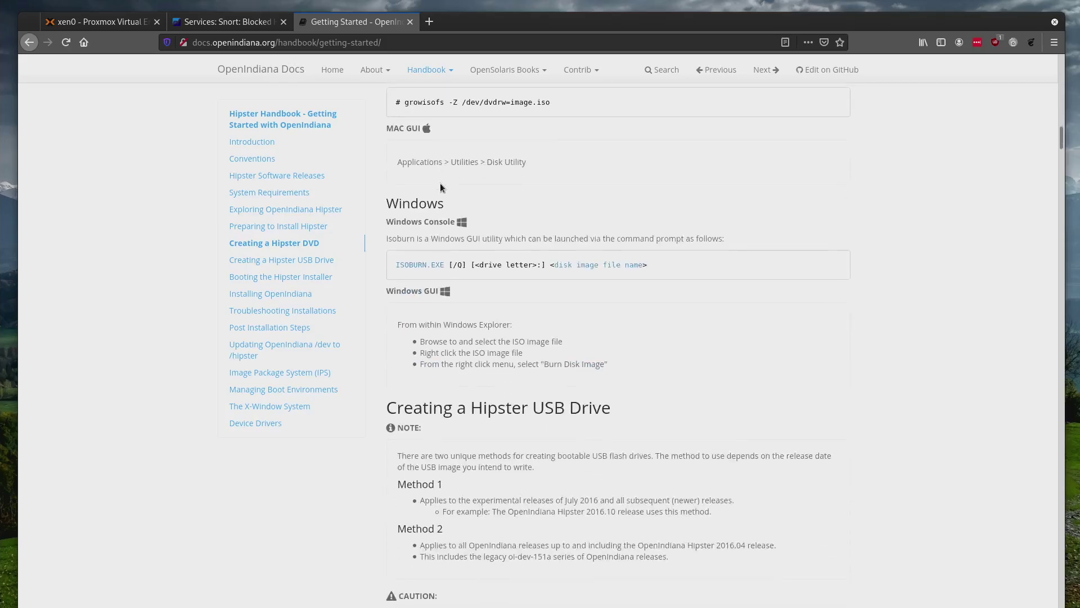
{"action": "scroll", "coordinate": [440, 183], "scroll_direction": "down", "scroll_amount": 9}
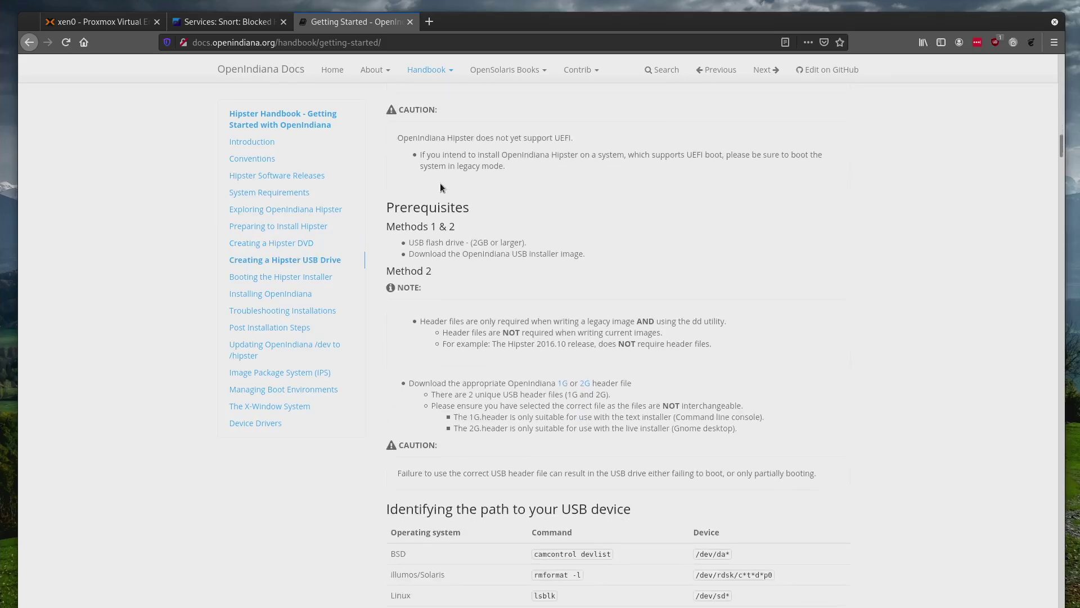
{"action": "scroll", "coordinate": [440, 184], "scroll_direction": "down", "scroll_amount": 10}
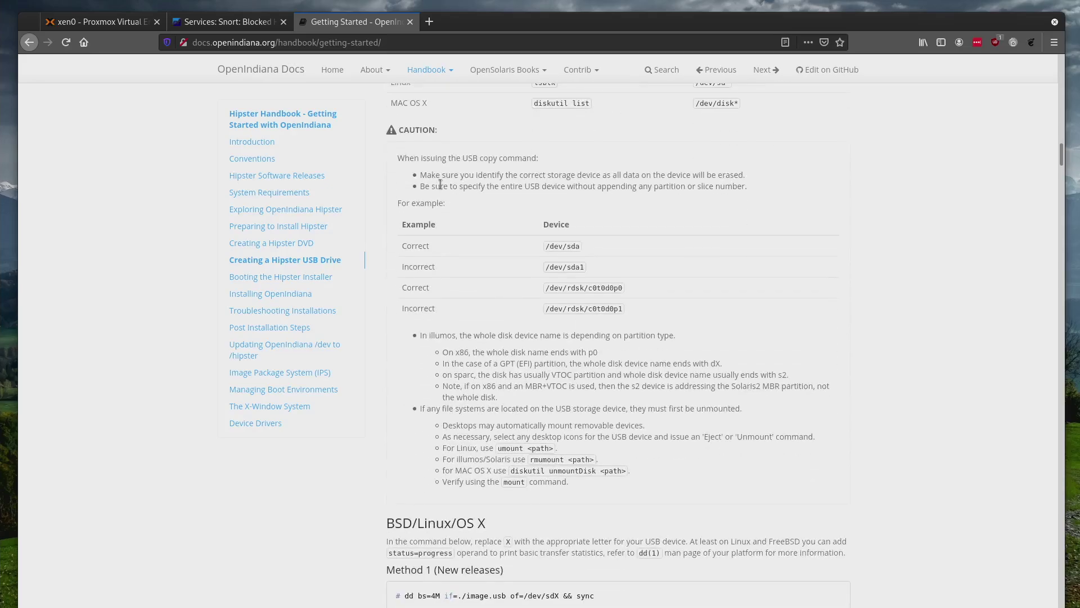
{"action": "scroll", "coordinate": [440, 184], "scroll_direction": "down", "scroll_amount": 14}
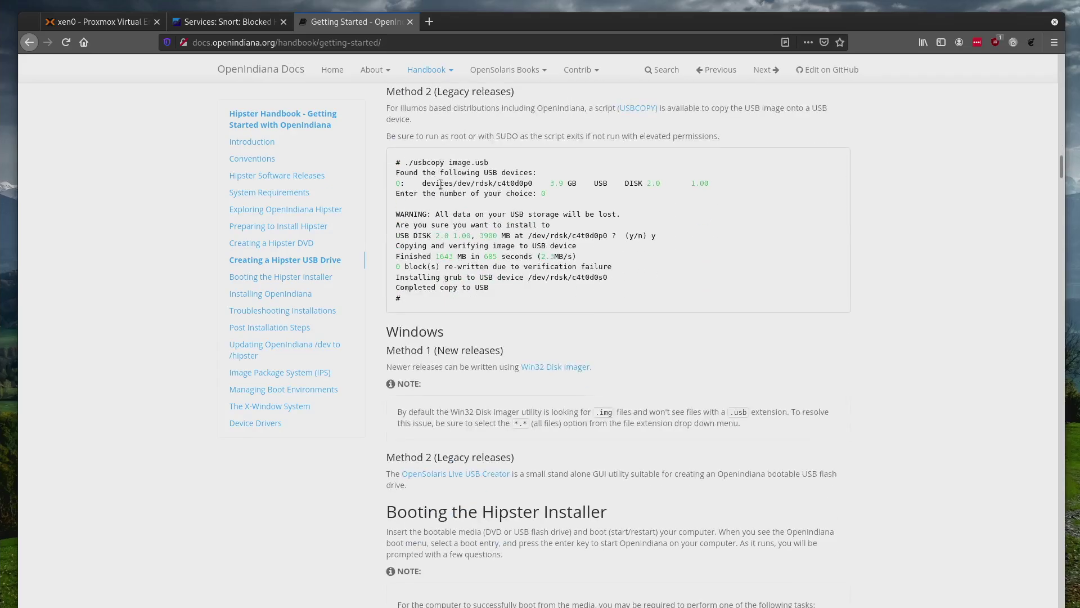
Step: Examine the guide's Booting the Hipster Installer section, including the virtual hardware notes, boot menu options and OI extras
{"action": "scroll", "coordinate": [440, 184], "scroll_direction": "down", "scroll_amount": 11}
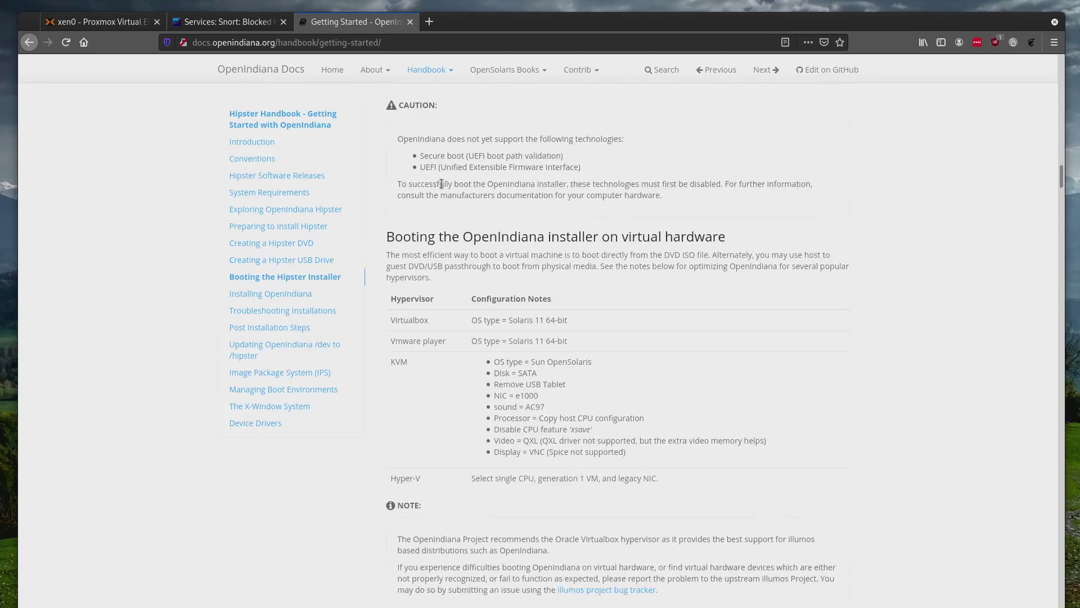
{"action": "scroll", "coordinate": [441, 184], "scroll_direction": "down", "scroll_amount": 9}
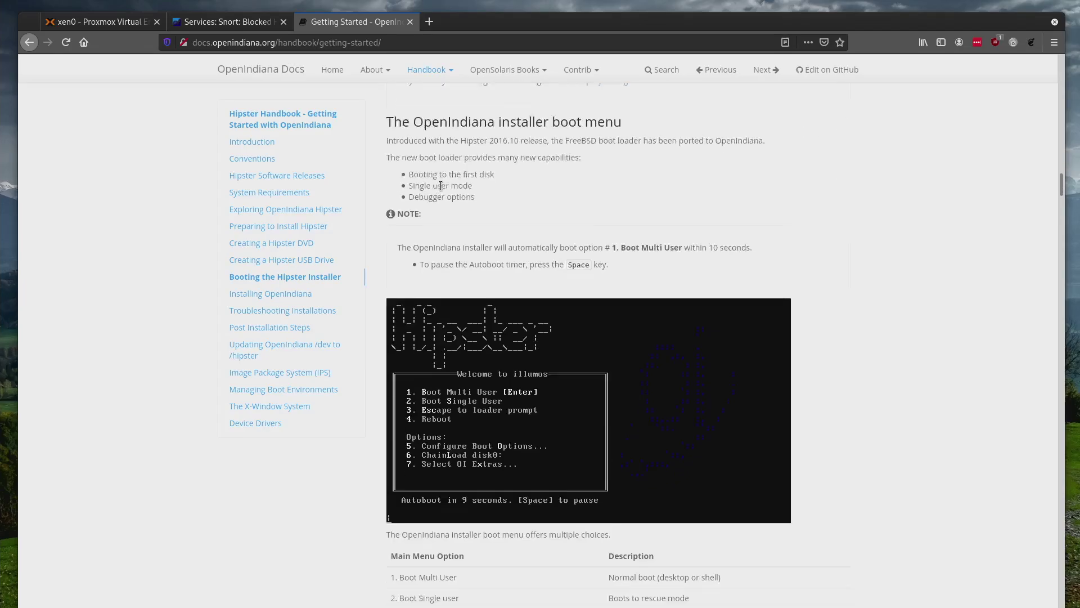
{"action": "scroll", "coordinate": [441, 186], "scroll_direction": "down", "scroll_amount": 11}
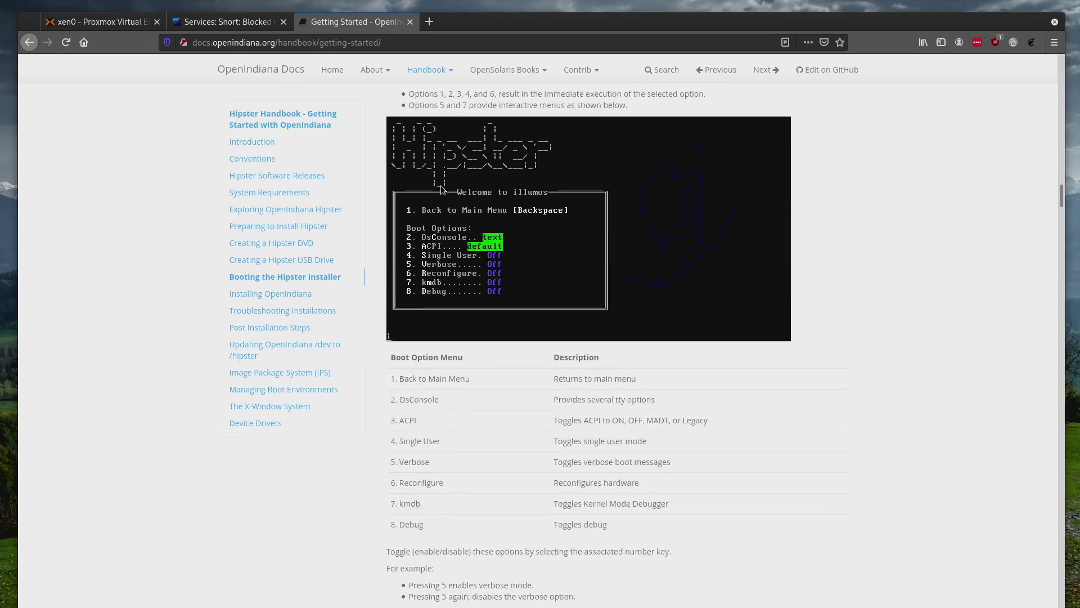
{"action": "scroll", "coordinate": [441, 189], "scroll_direction": "down", "scroll_amount": 11}
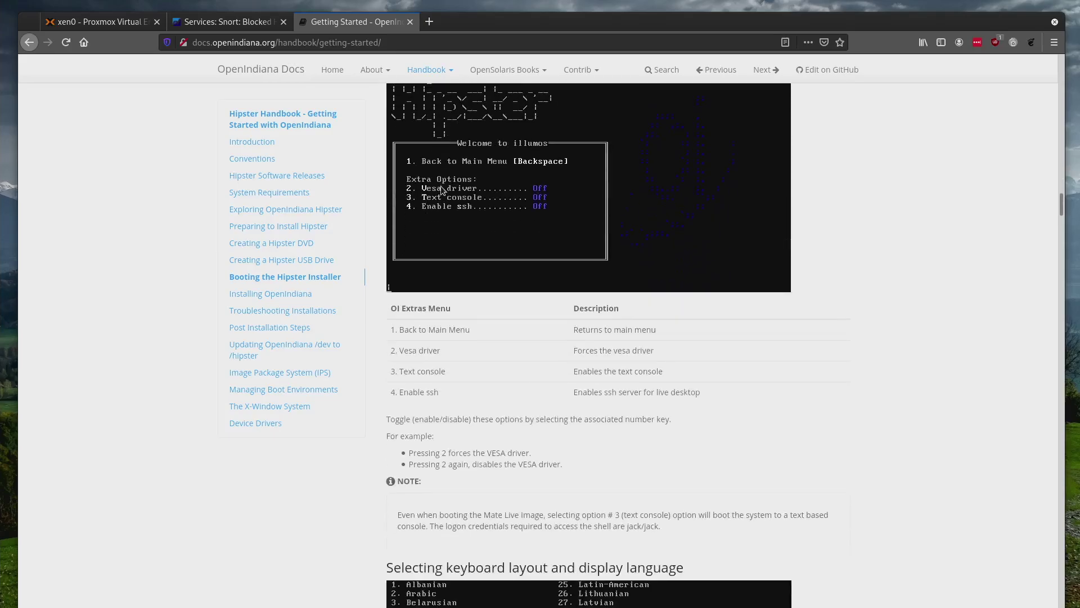
{"action": "scroll", "coordinate": [442, 189], "scroll_direction": "down", "scroll_amount": 3}
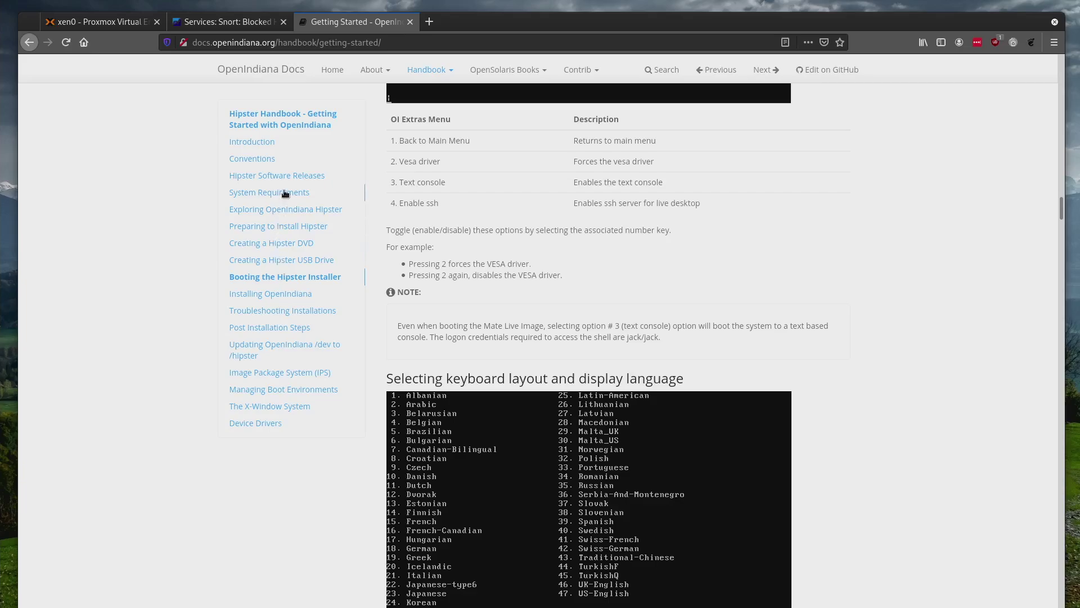
{"action": "scroll", "coordinate": [396, 155], "scroll_direction": "up", "scroll_amount": 6}
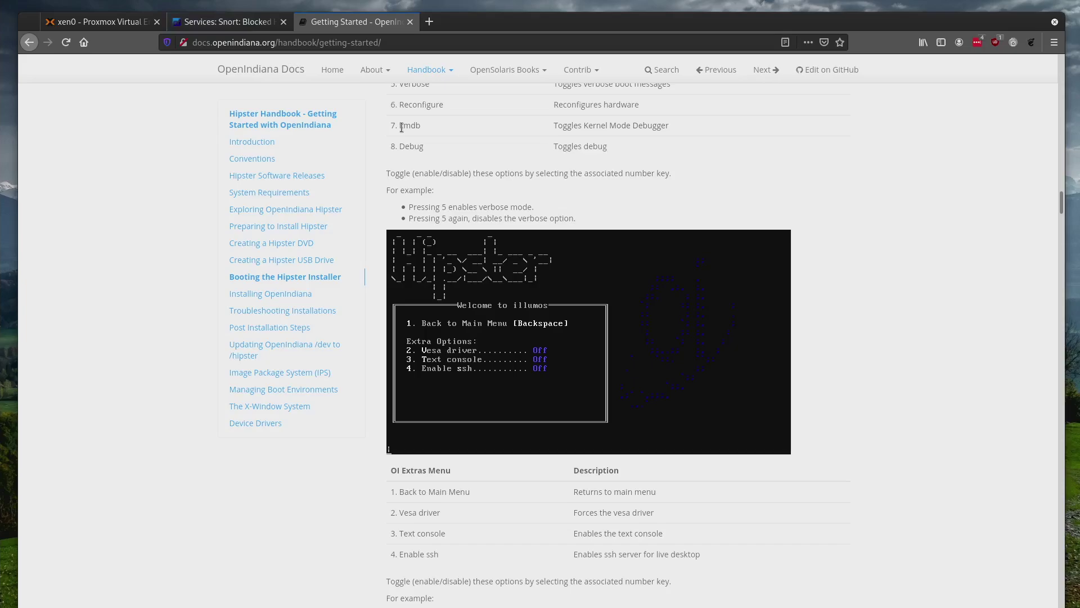
{"action": "scroll", "coordinate": [398, 126], "scroll_direction": "up", "scroll_amount": 2}
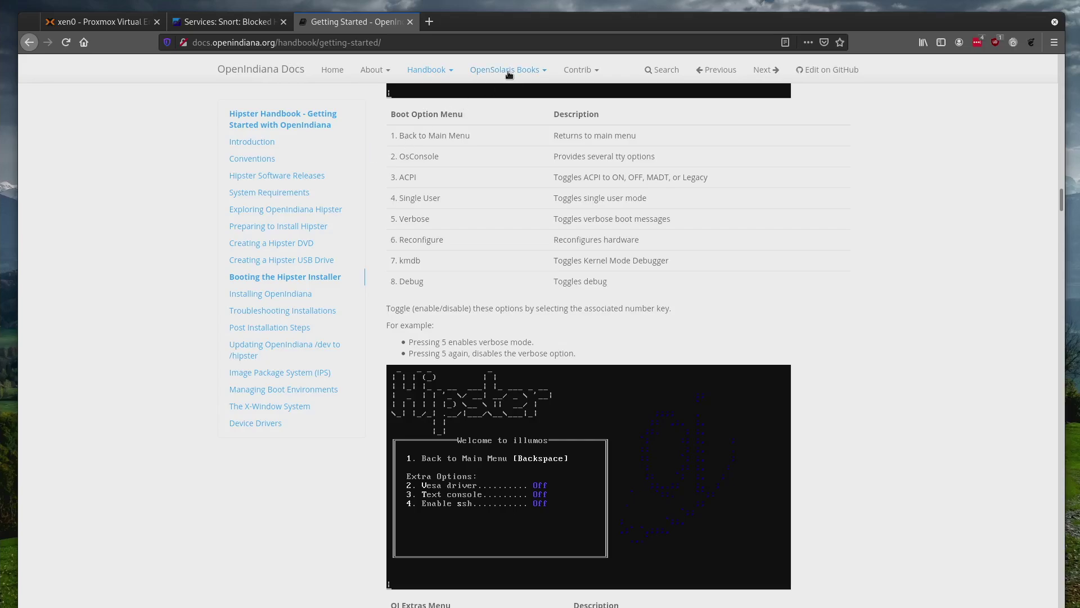
Step: Open the handbook's Network Communications page and read through the NAS section to the CIFS server configuration steps
{"action": "left_click", "coordinate": [429, 72]}
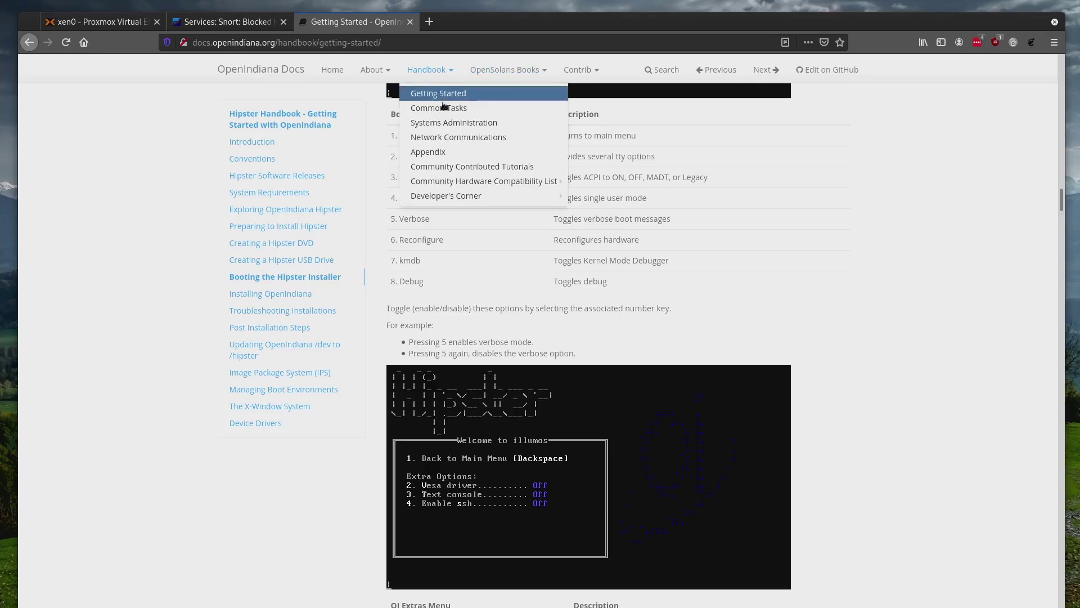
{"action": "left_click", "coordinate": [448, 140]}
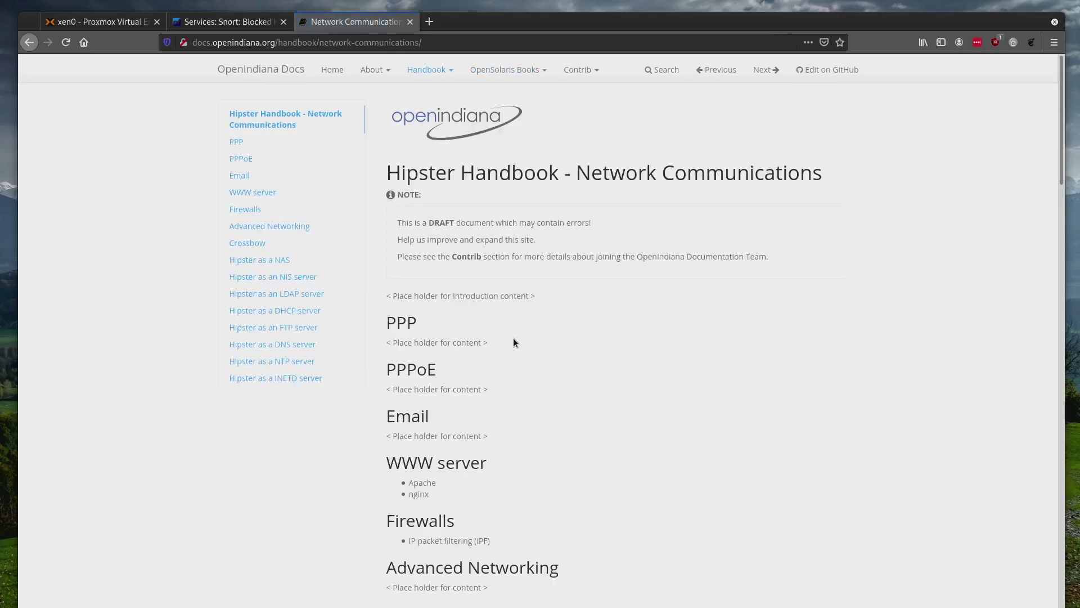
{"action": "scroll", "coordinate": [513, 343], "scroll_direction": "down", "scroll_amount": 3}
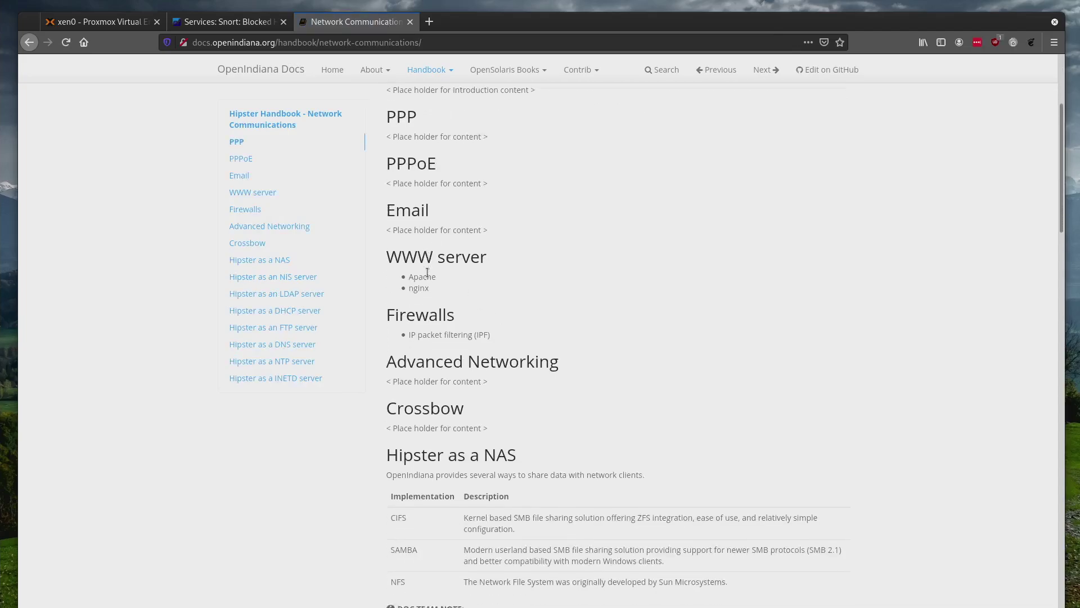
{"action": "scroll", "coordinate": [427, 272], "scroll_direction": "down", "scroll_amount": 3}
{"action": "scroll", "coordinate": [427, 273], "scroll_direction": "down", "scroll_amount": 2}
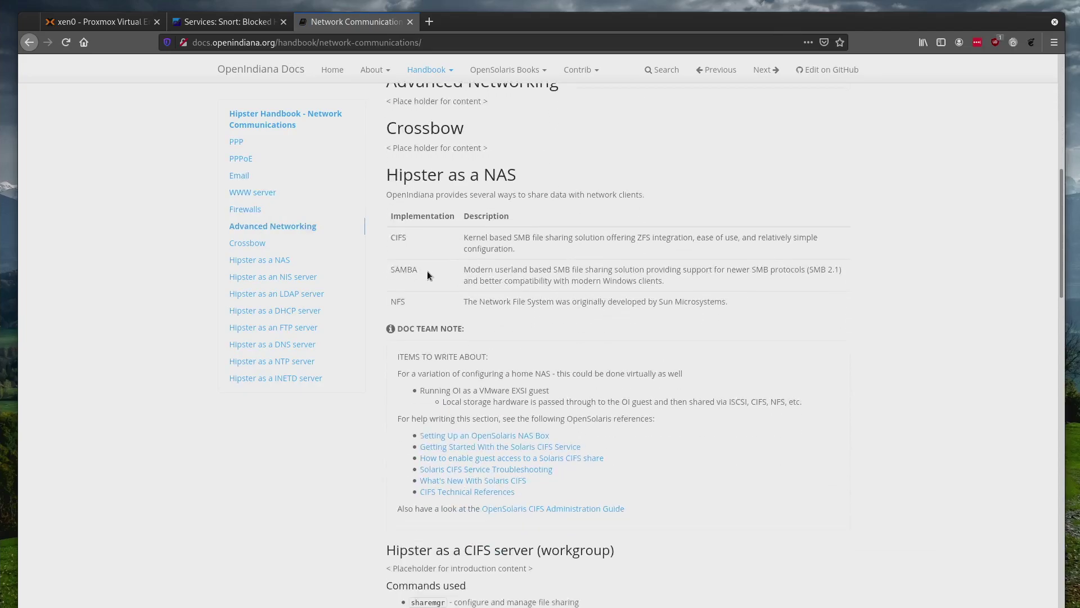
{"action": "scroll", "coordinate": [427, 272], "scroll_direction": "down", "scroll_amount": 1}
{"action": "scroll", "coordinate": [427, 271], "scroll_direction": "down", "scroll_amount": 3}
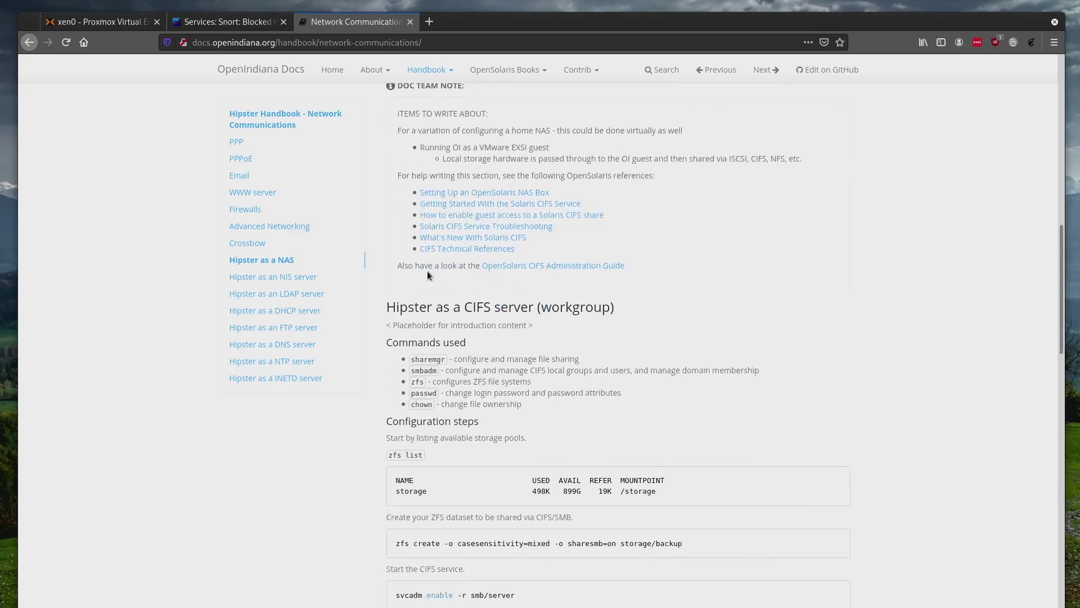
{"action": "scroll", "coordinate": [427, 271], "scroll_direction": "down", "scroll_amount": 2}
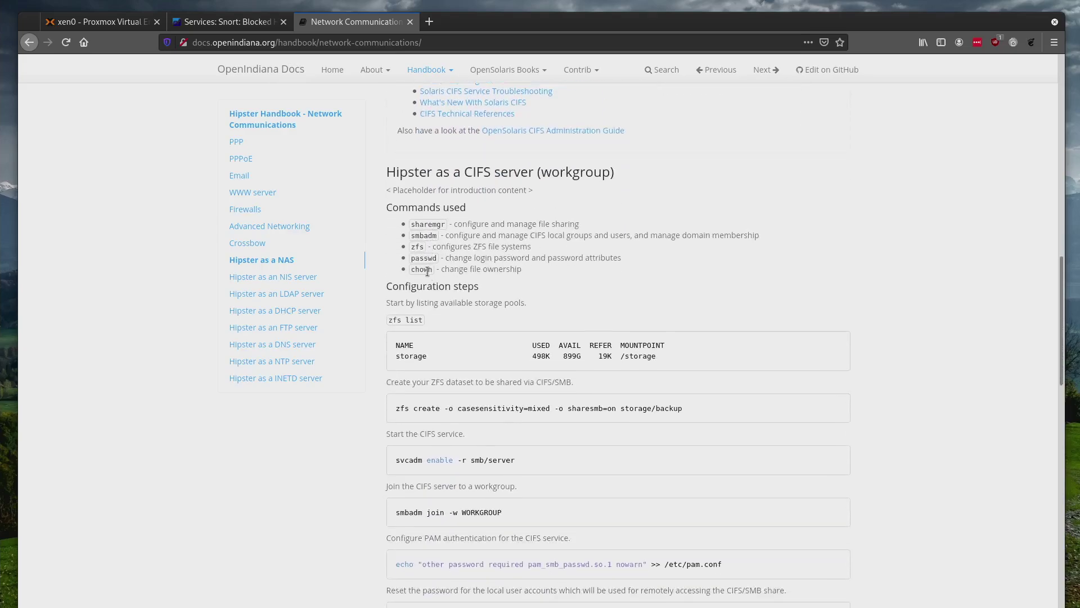
{"action": "scroll", "coordinate": [427, 271], "scroll_direction": "down", "scroll_amount": 1}
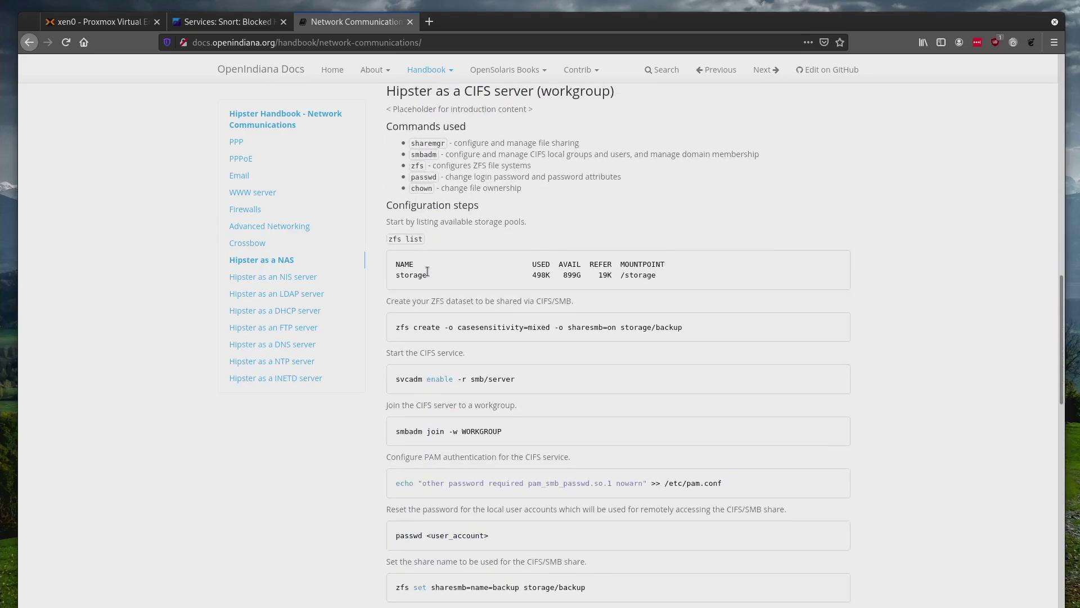
{"action": "scroll", "coordinate": [427, 271], "scroll_direction": "up", "scroll_amount": 1}
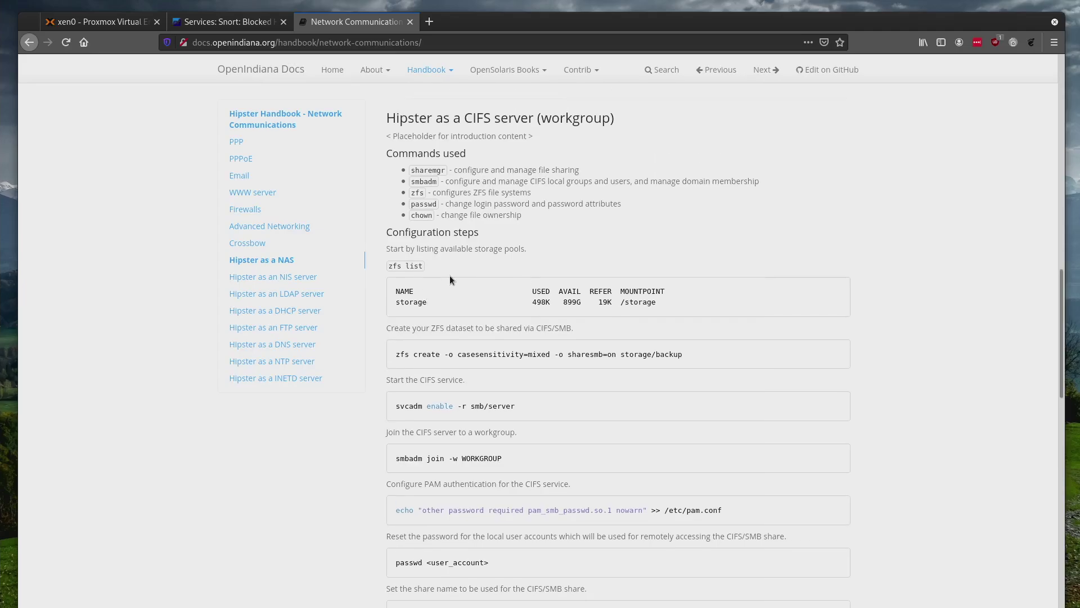
Step: Switch to Proxmox, start virtual machine 110 (OIGUI), open its console, and boot it in multi-user mode
{"action": "left_click", "coordinate": [99, 25]}
{"action": "left_click", "coordinate": [135, 291]}
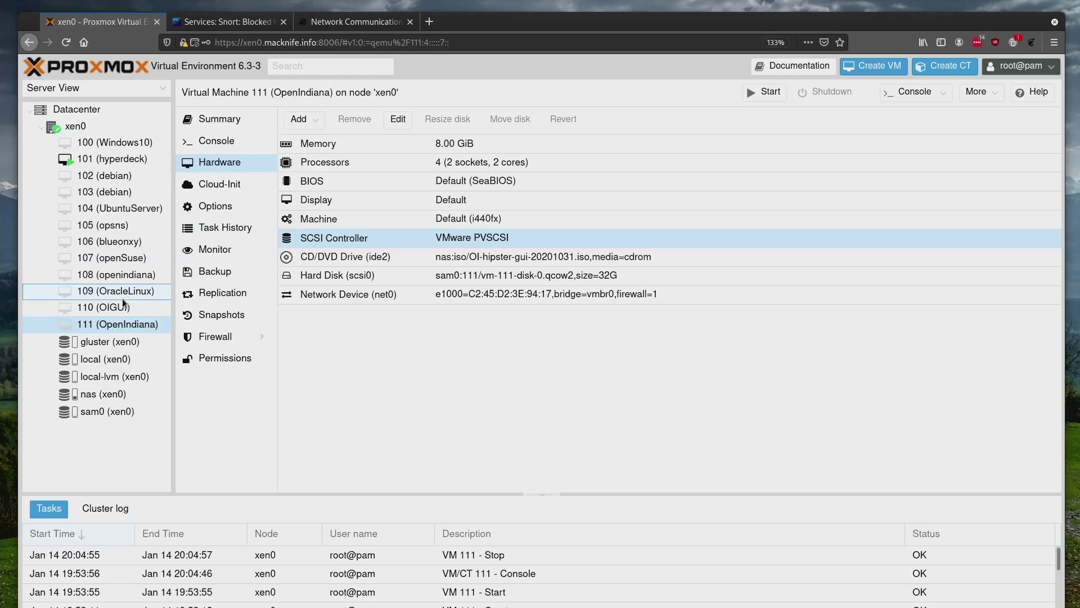
{"action": "left_click", "coordinate": [134, 308]}
{"action": "left_click", "coordinate": [764, 92]}
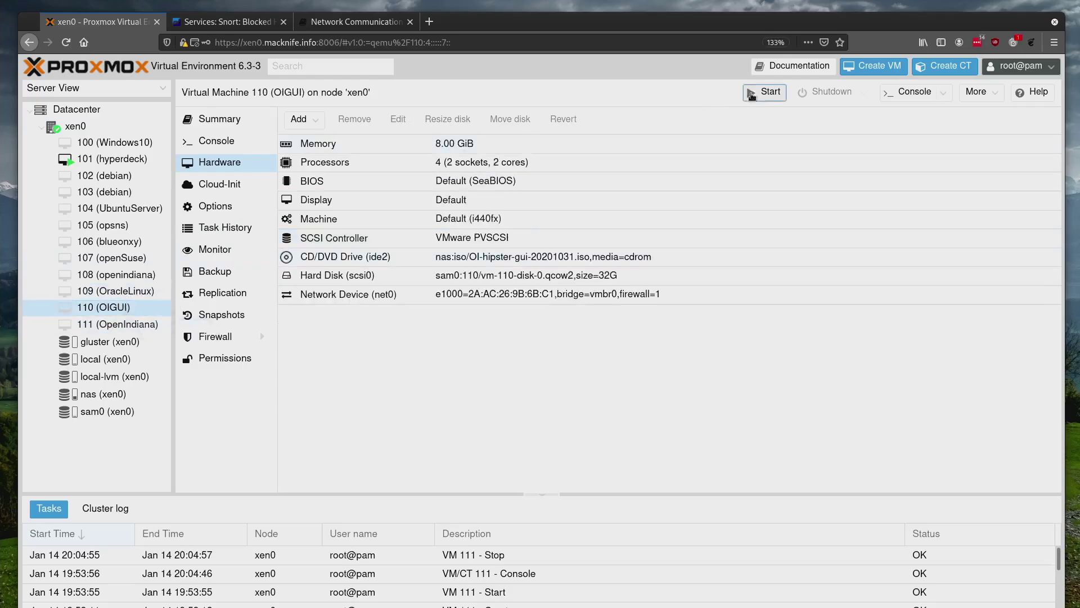
{"action": "left_click", "coordinate": [914, 92]}
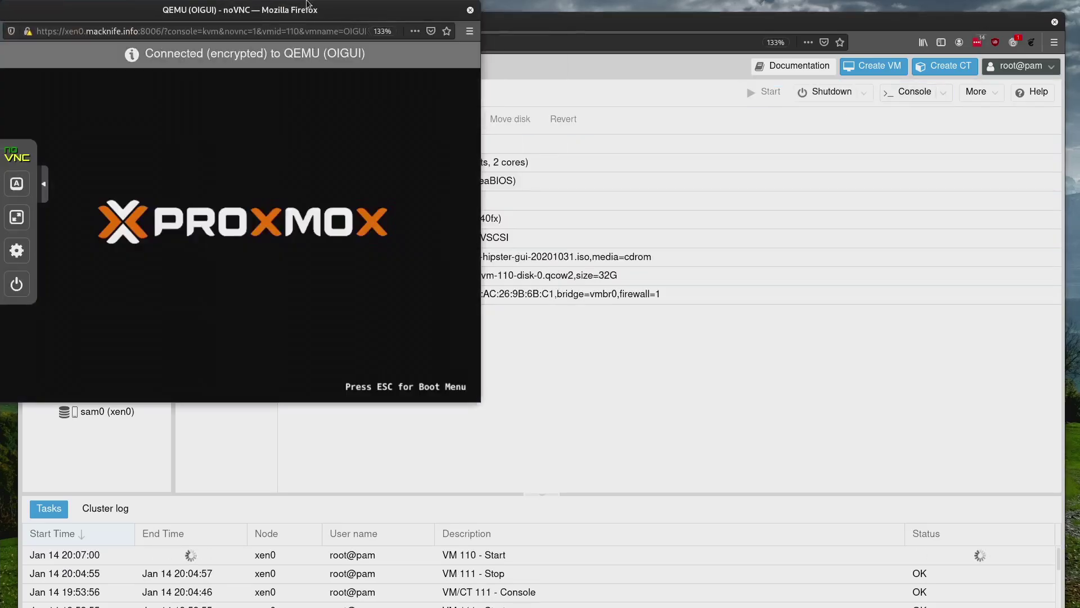
{"action": "mouse_move", "coordinate": [329, 9]}
{"action": "left_mouse_down"}
{"action": "mouse_move", "coordinate": [418, 34]}
{"action": "mouse_move", "coordinate": [340, 16]}
{"action": "left_mouse_up"}
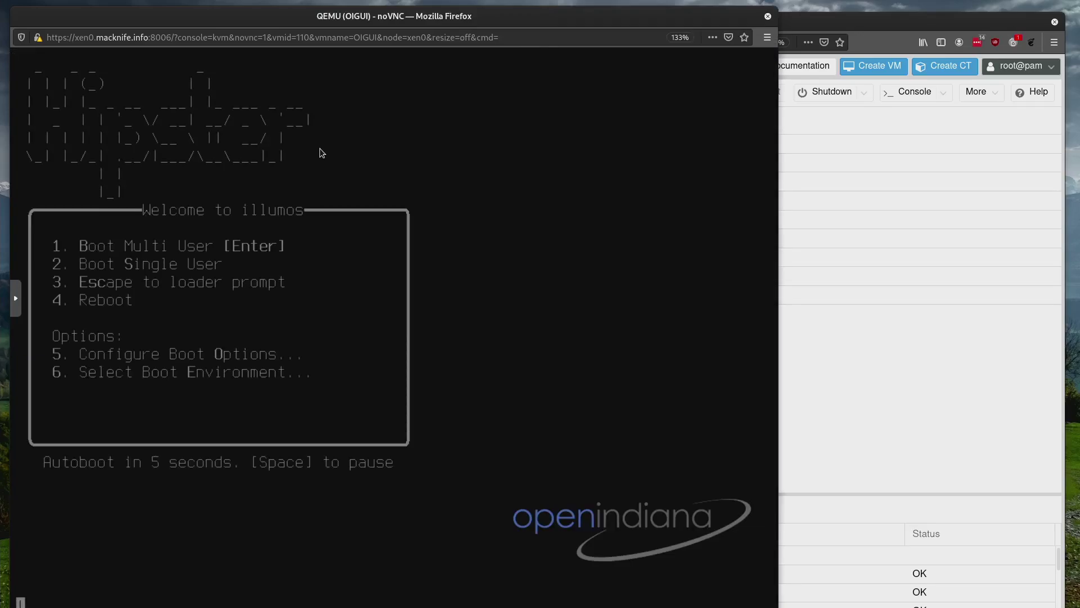
{"action": "key", "text": "Return"}
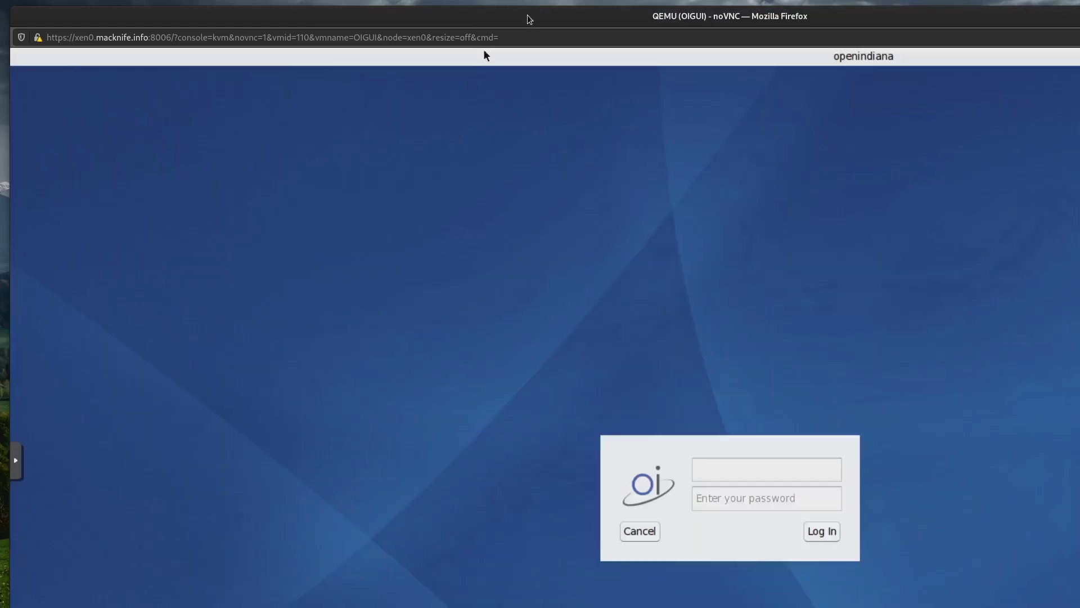
Step: Reposition the console window and log in to the OpenIndiana desktop with the account's username and password
{"action": "mouse_move", "coordinate": [529, 20]}
{"action": "left_mouse_down"}
{"action": "mouse_move", "coordinate": [490, 14]}
{"action": "mouse_move", "coordinate": [513, 16]}
{"action": "left_mouse_up"}
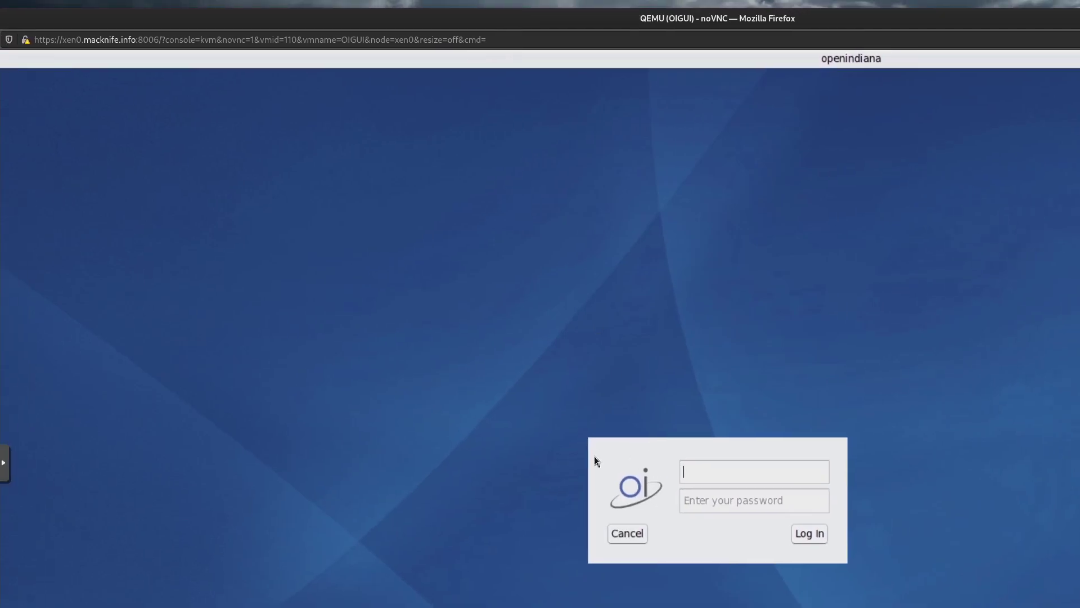
{"action": "type", "text": "djware"}
{"action": "key", "text": "Tab"}
{"action": "type", "text": "•••••••"}
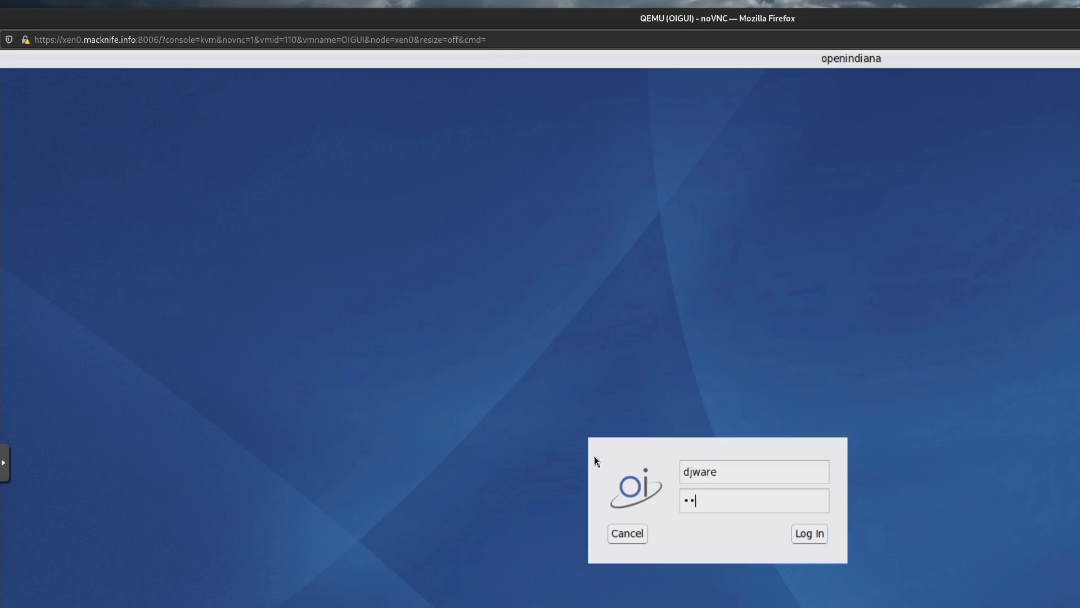
{"action": "type", "text": "••"}
{"action": "key", "text": "Return"}
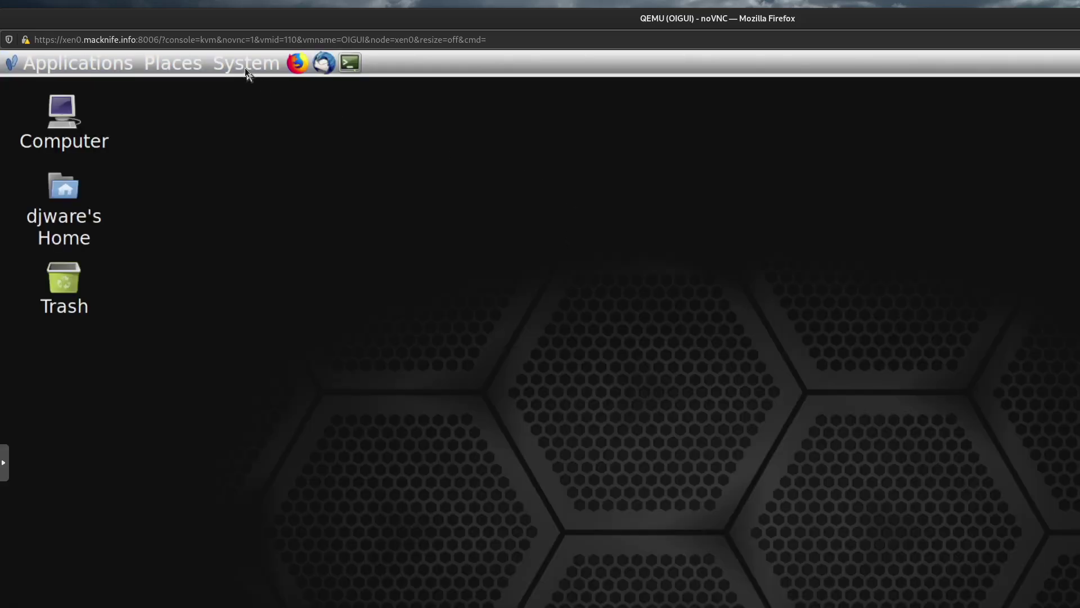
Step: Open Monitor Preferences from the system's hardware preferences and move its window so all of its settings fit on screen
{"action": "left_click", "coordinate": [245, 64]}
{"action": "mouse_move", "coordinate": [276, 96]}
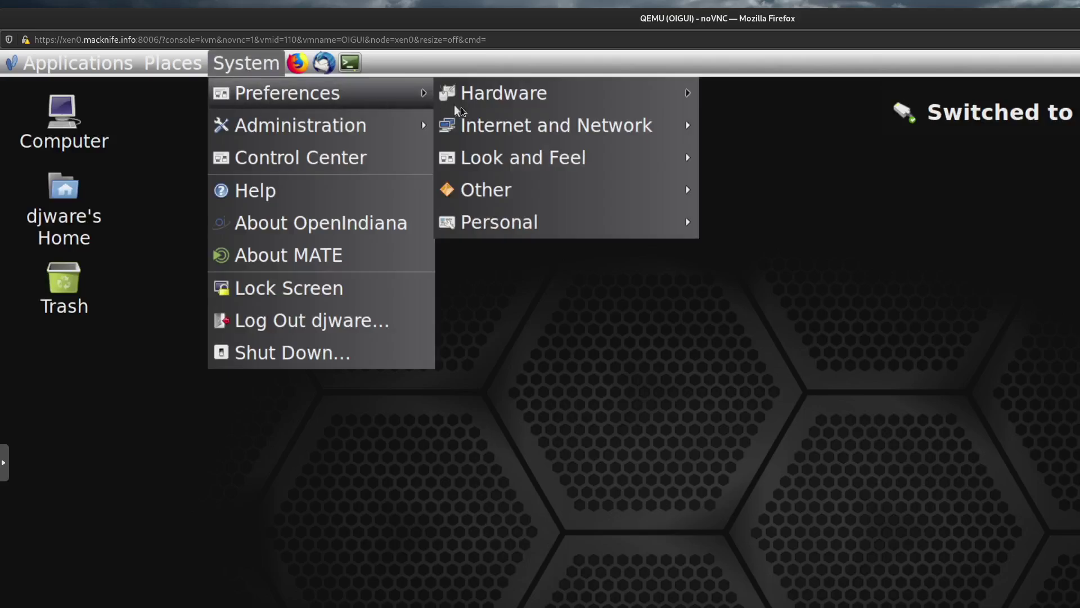
{"action": "mouse_move", "coordinate": [670, 104]}
{"action": "left_click", "coordinate": [753, 111]}
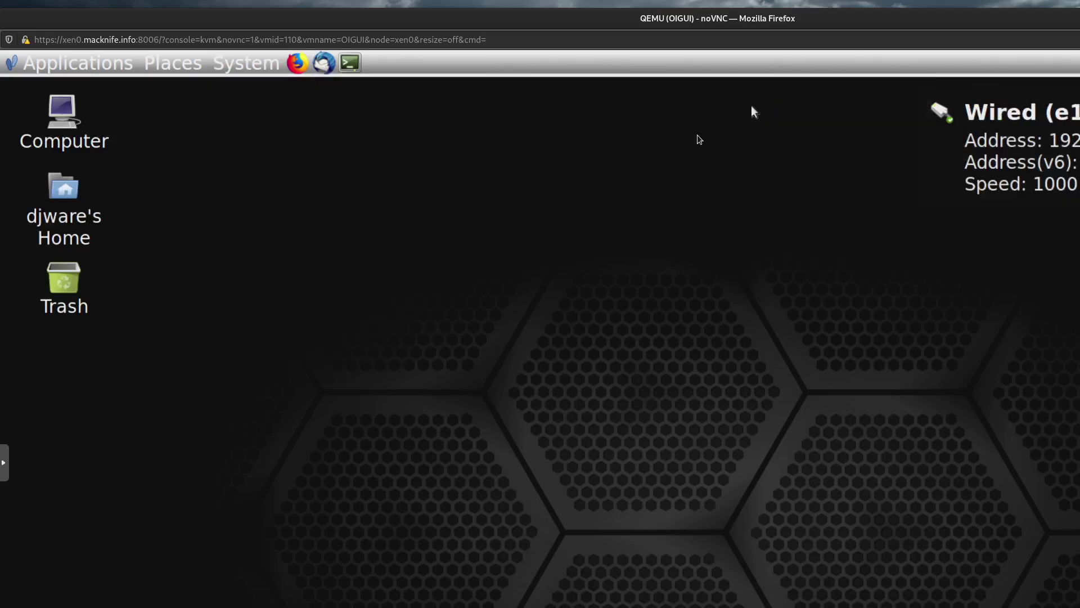
{"action": "left_click_drag", "start_coordinate": [633, 335], "coordinate": [375, 178]}
Step: Set the monitor resolution to 1280 x 960, apply and keep the configuration, and close Monitor Preferences
{"action": "left_click", "coordinate": [863, 303]}
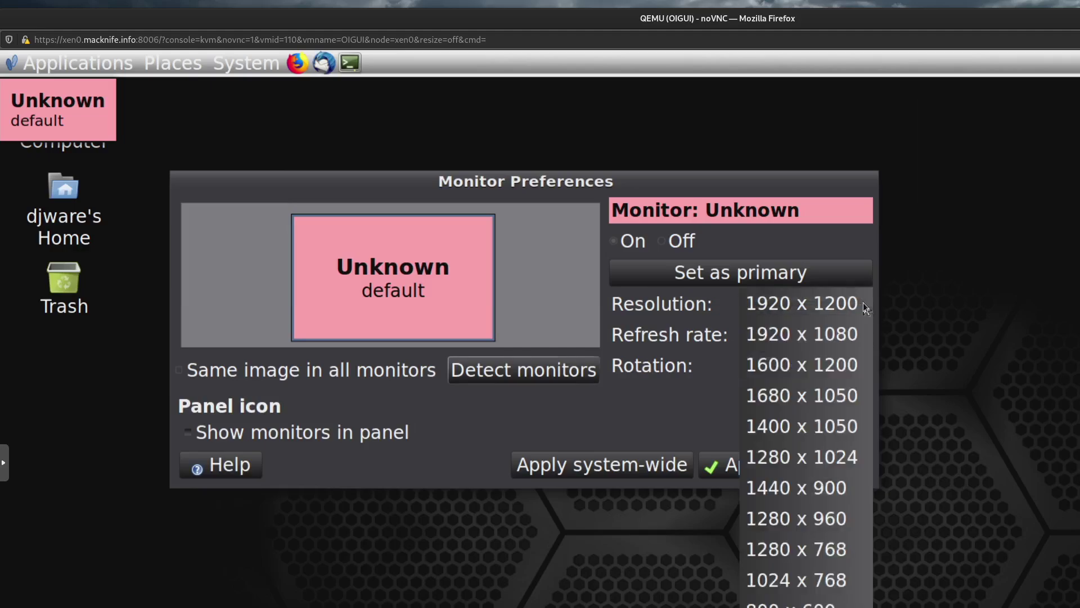
{"action": "left_click", "coordinate": [863, 303]}
{"action": "left_click", "coordinate": [863, 306]}
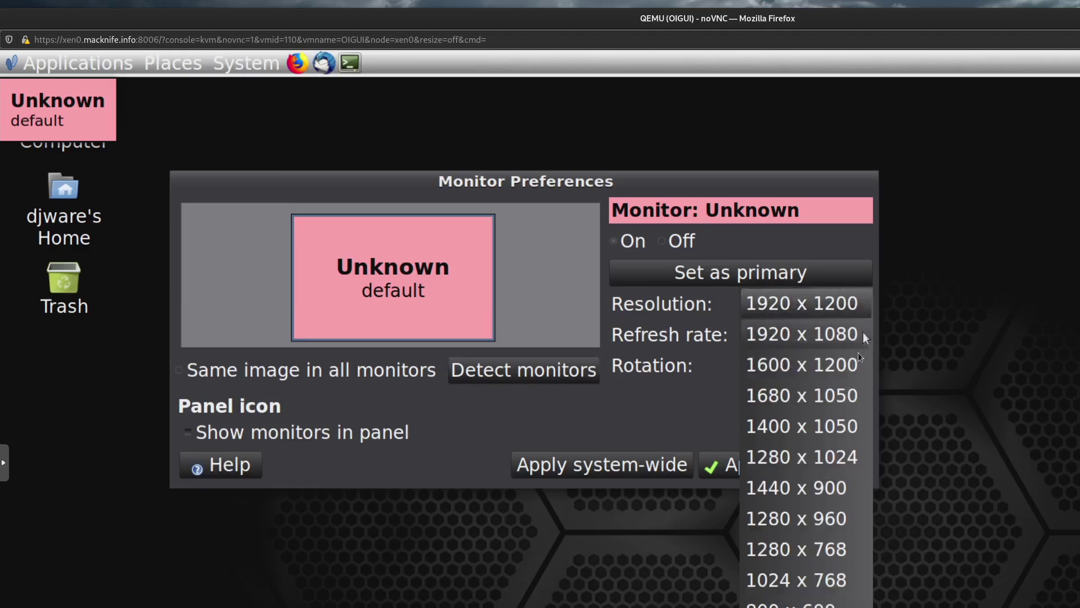
{"action": "left_click", "coordinate": [798, 519]}
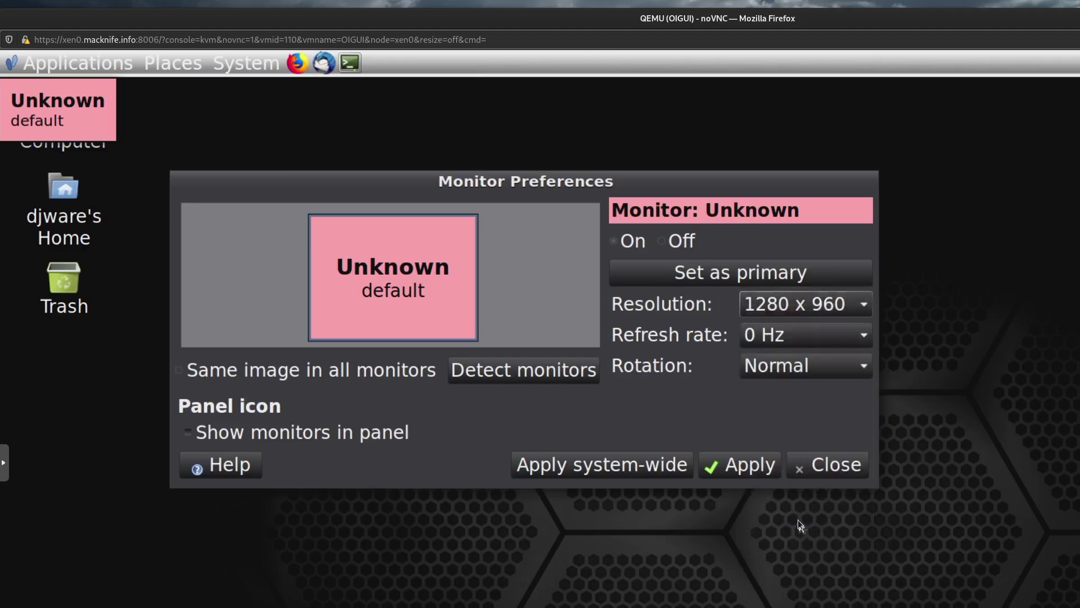
{"action": "left_click", "coordinate": [755, 458]}
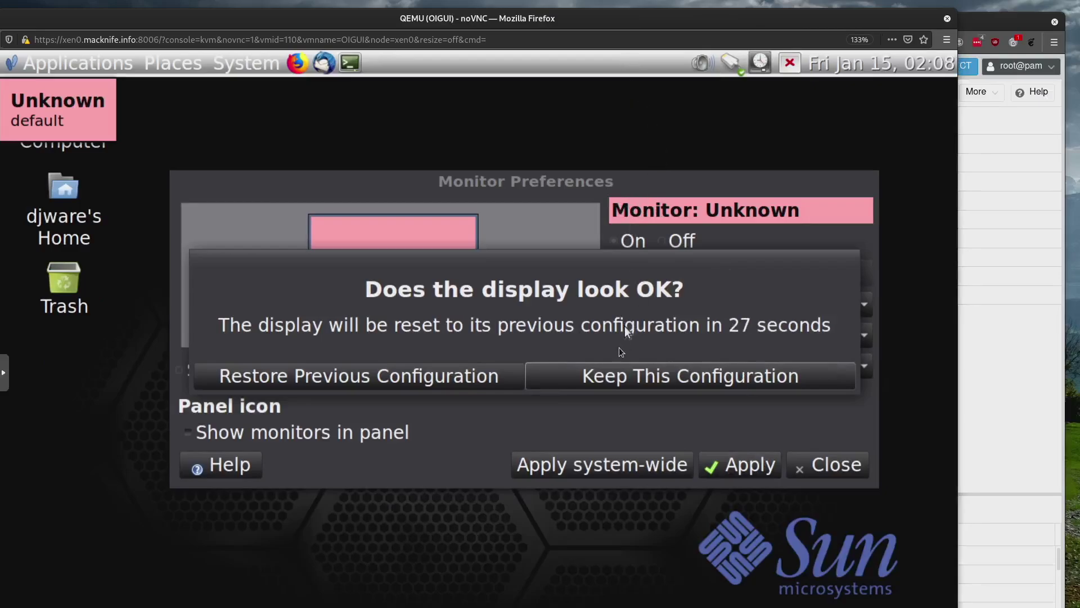
{"action": "left_click", "coordinate": [603, 374]}
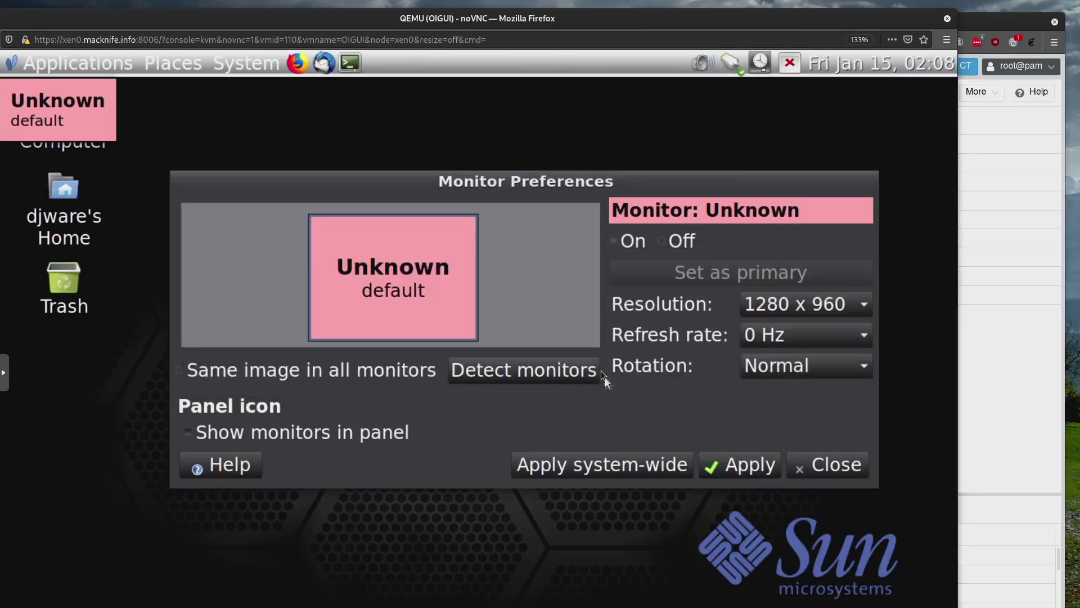
{"action": "left_click", "coordinate": [735, 467]}
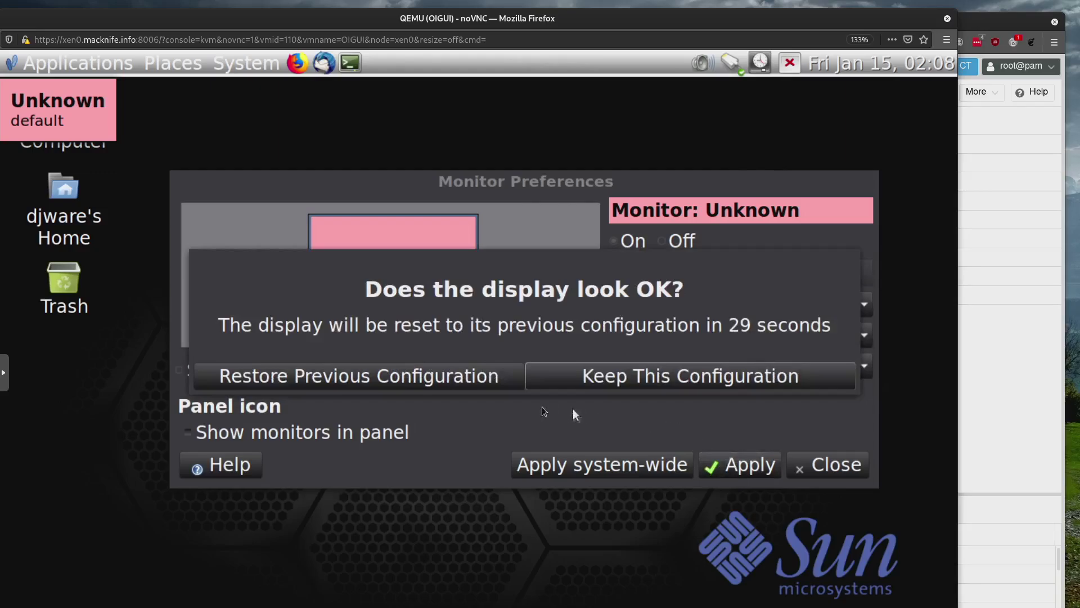
{"action": "left_click", "coordinate": [533, 375]}
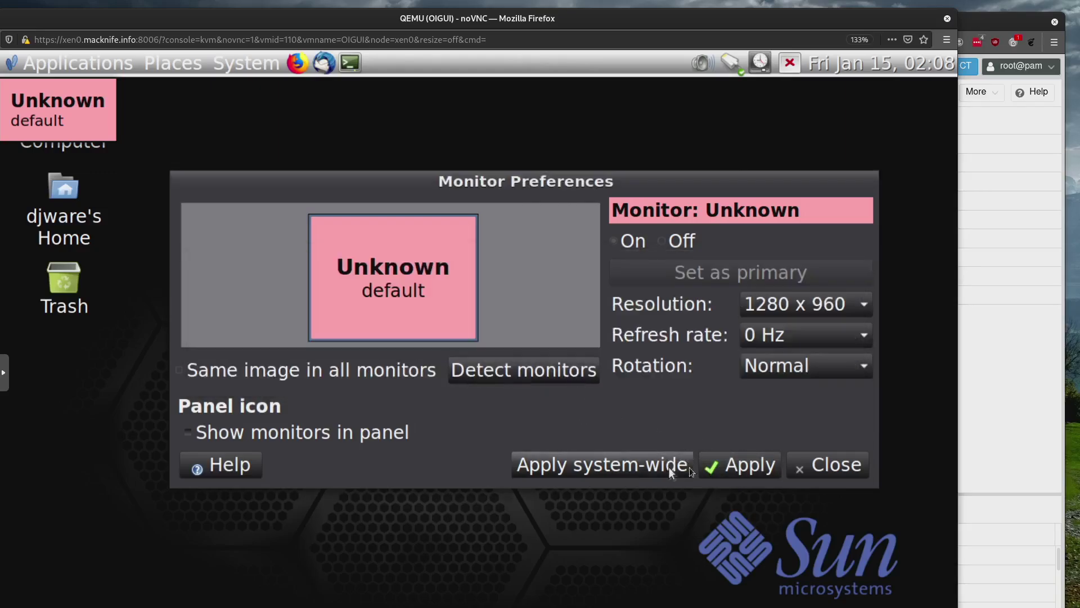
{"action": "left_click", "coordinate": [819, 463]}
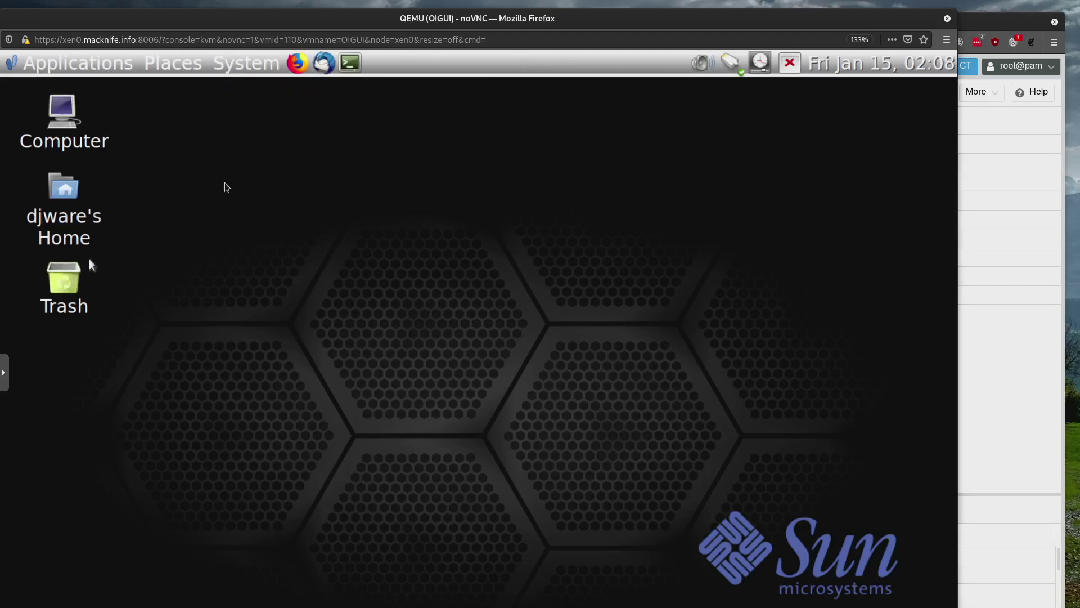
Step: View the Power Manager's About information and close it
{"action": "left_click", "coordinate": [790, 61]}
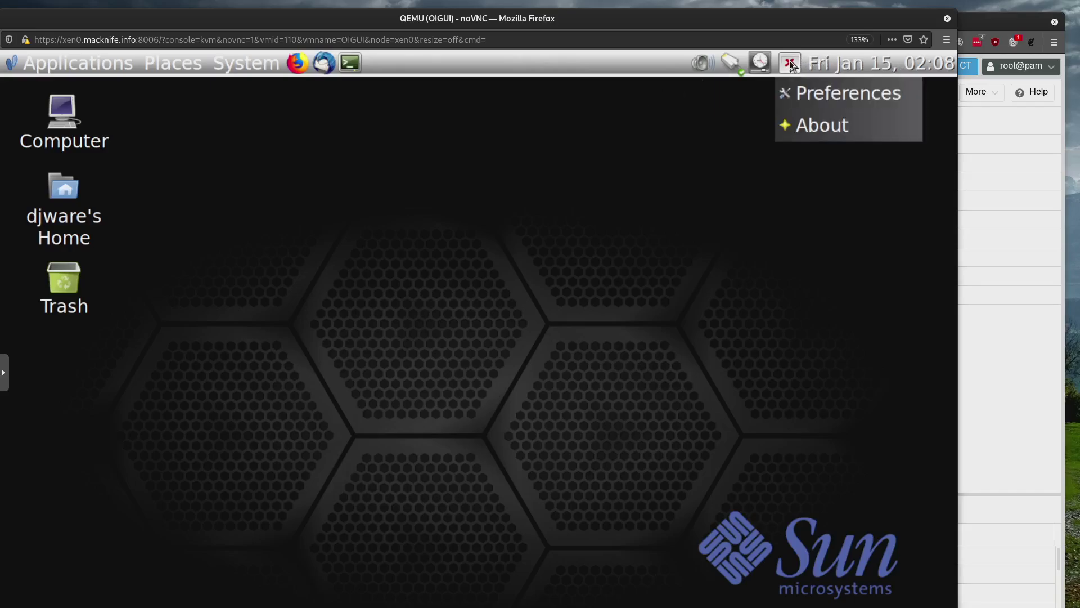
{"action": "left_click", "coordinate": [810, 126]}
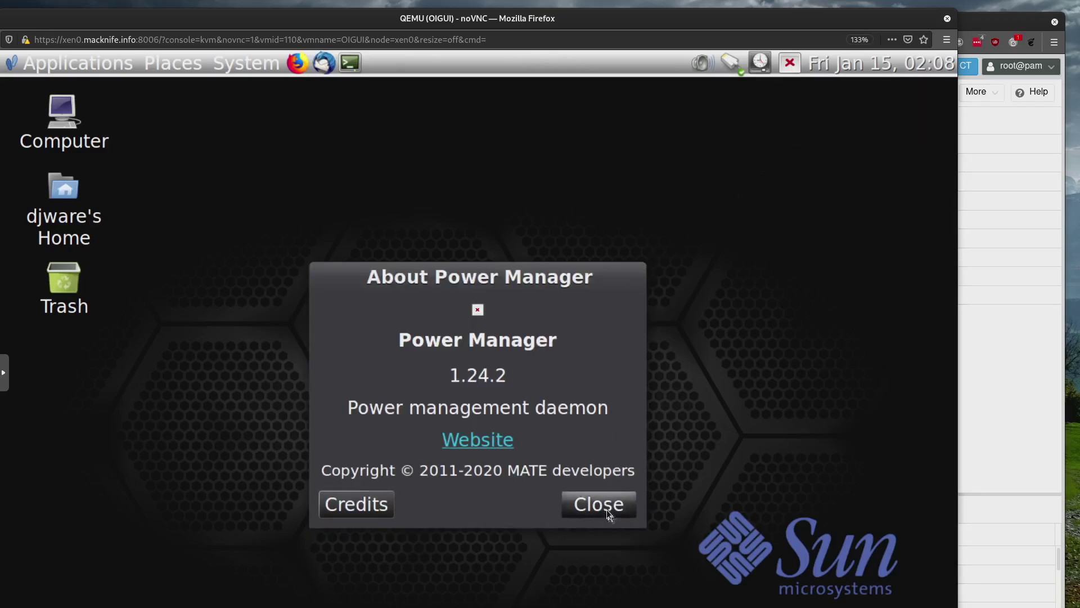
{"action": "left_click", "coordinate": [606, 509]}
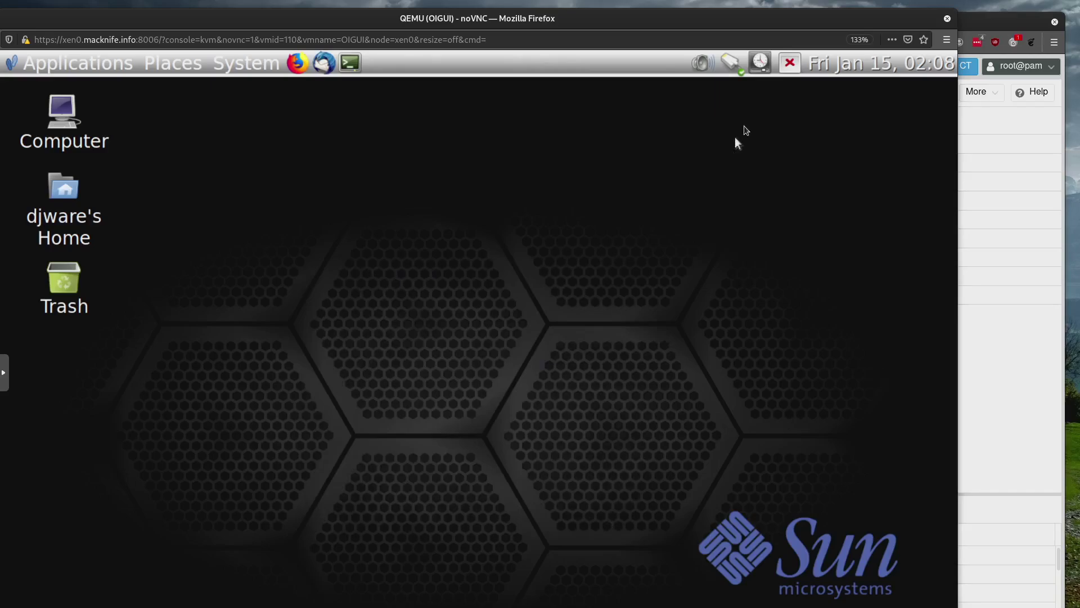
Step: Open the Time Slider configuration as root, authenticating with the administrative password
{"action": "left_click", "coordinate": [762, 65]}
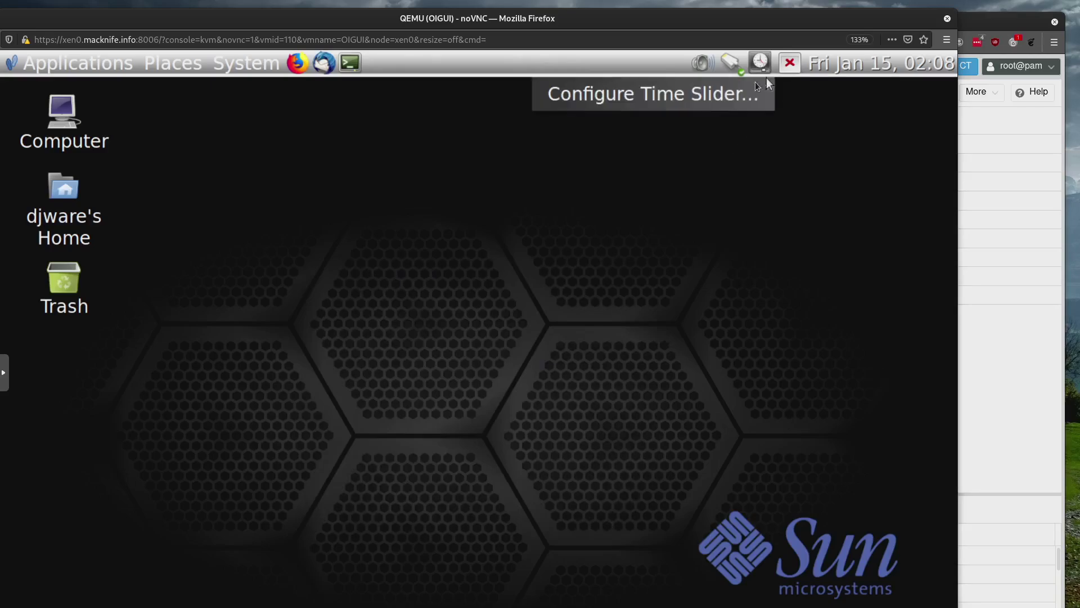
{"action": "left_click", "coordinate": [737, 95]}
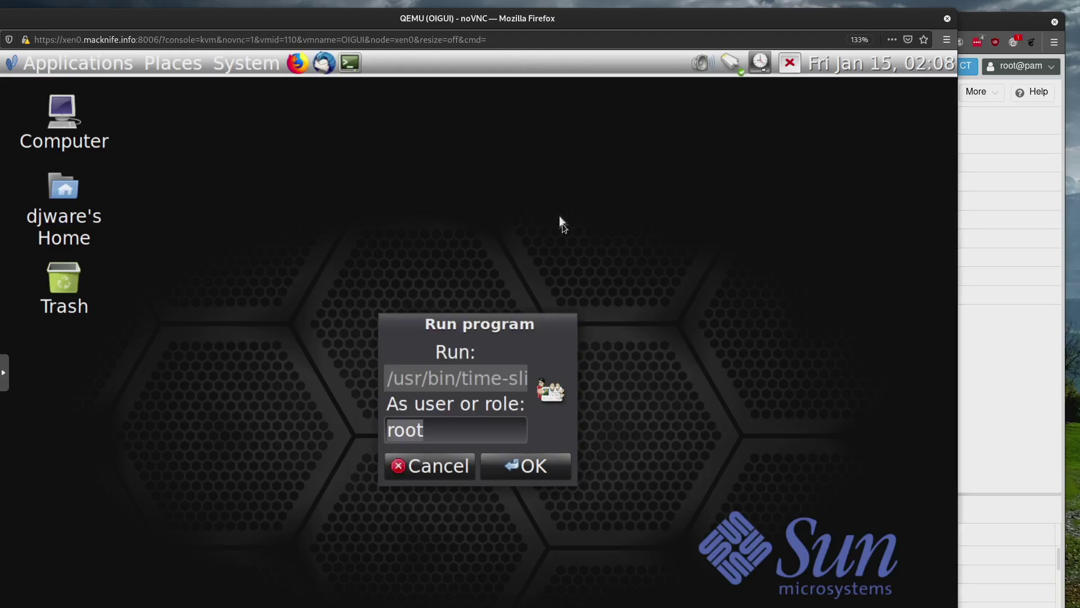
{"action": "left_click", "coordinate": [532, 467]}
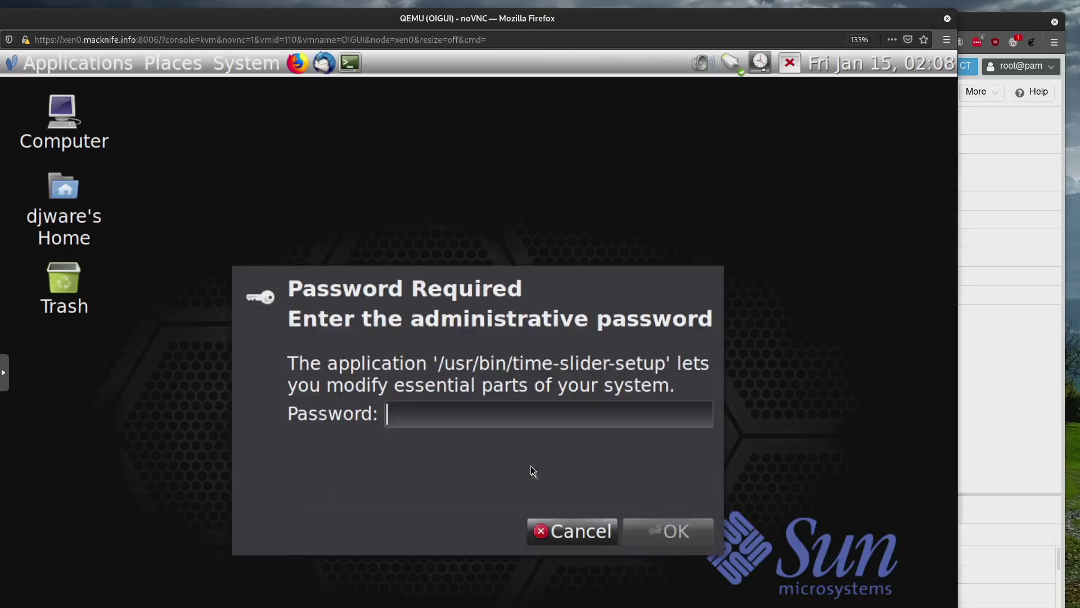
{"action": "left_click", "coordinate": [474, 410]}
{"action": "type", "text": "******"}
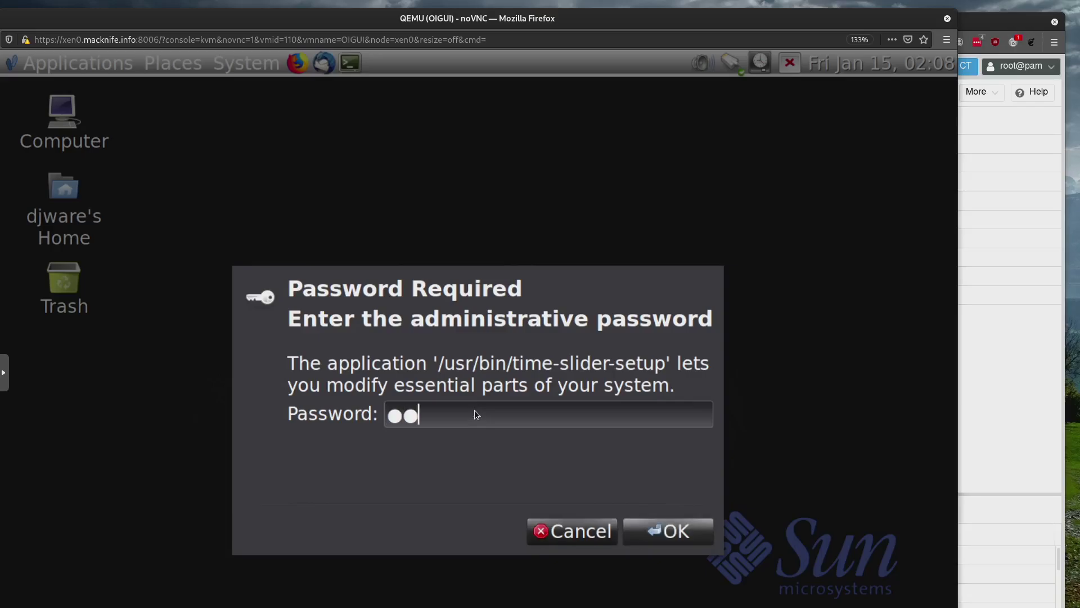
{"action": "type", "text": "*****"}
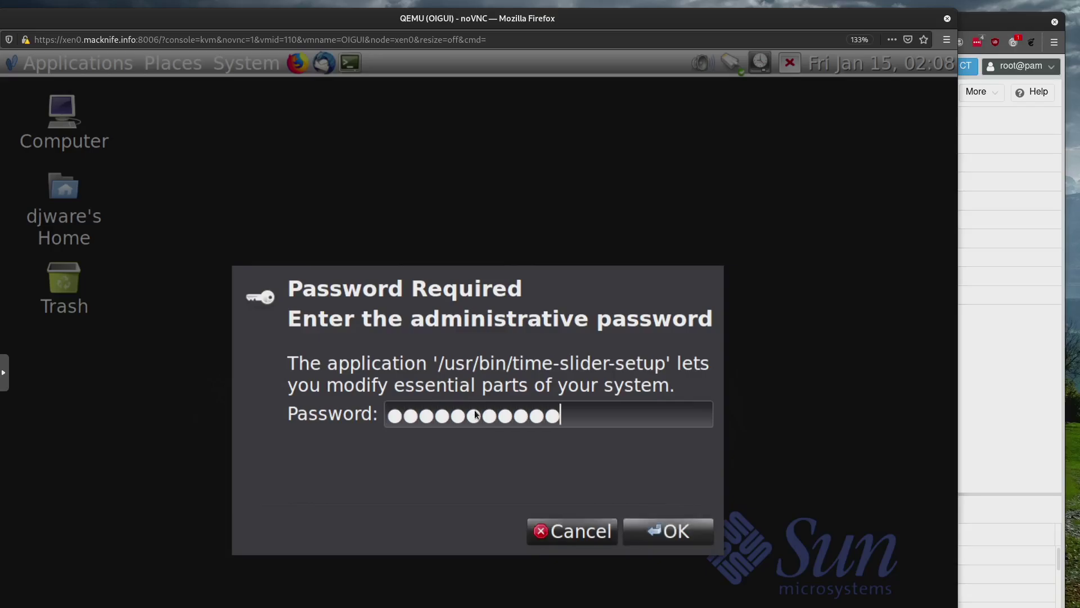
{"action": "key", "text": "Return"}
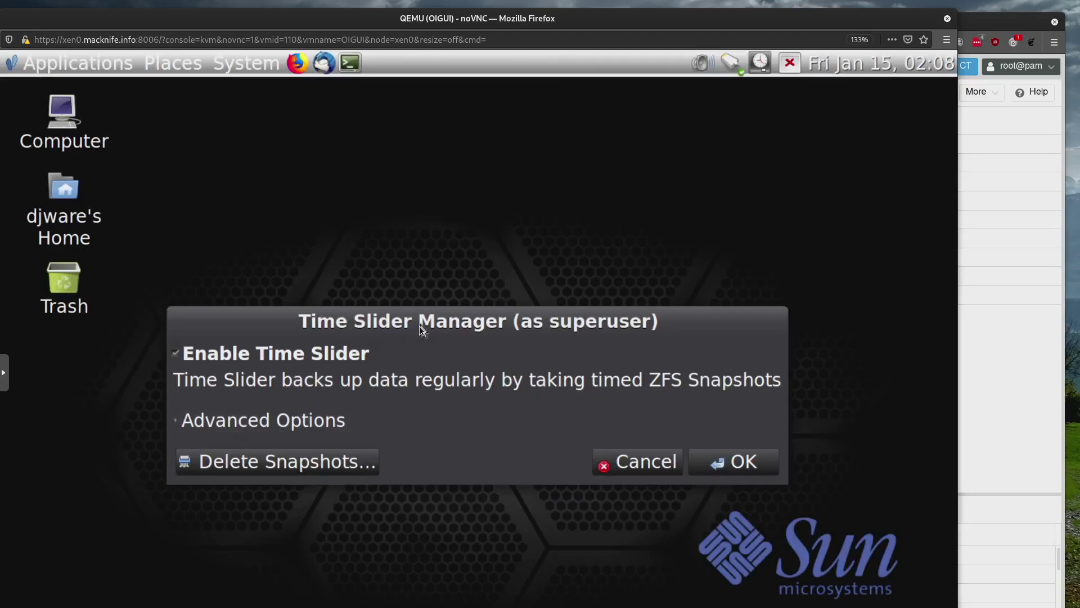
Step: Expand Time Slider Manager's Advanced Options, review the external backup, file system and capacity settings, and accept them
{"action": "left_click", "coordinate": [319, 422]}
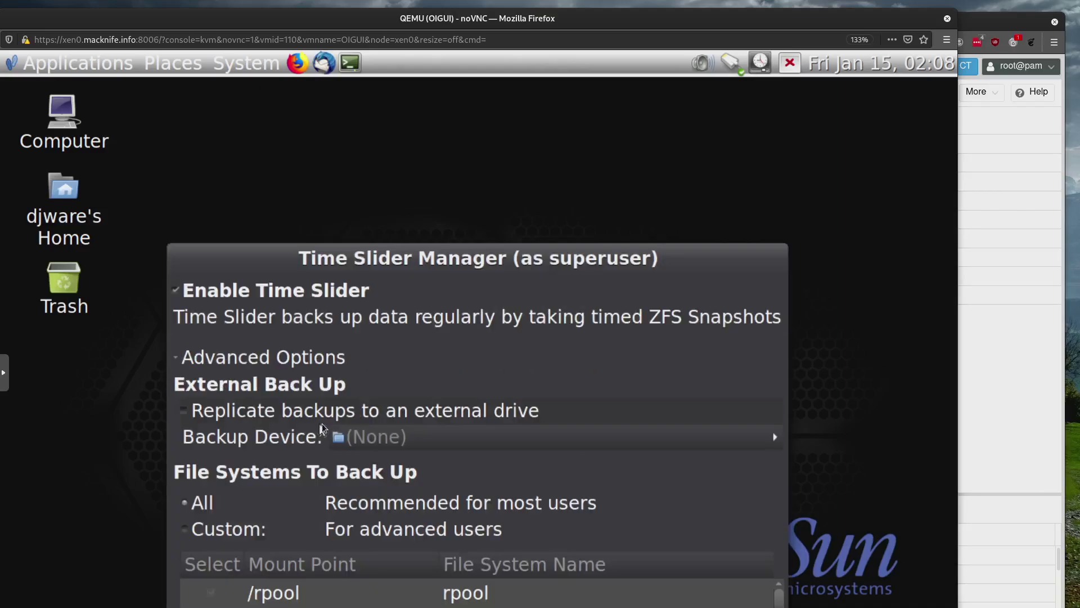
{"action": "left_click_drag", "start_coordinate": [444, 246], "coordinate": [443, 135]}
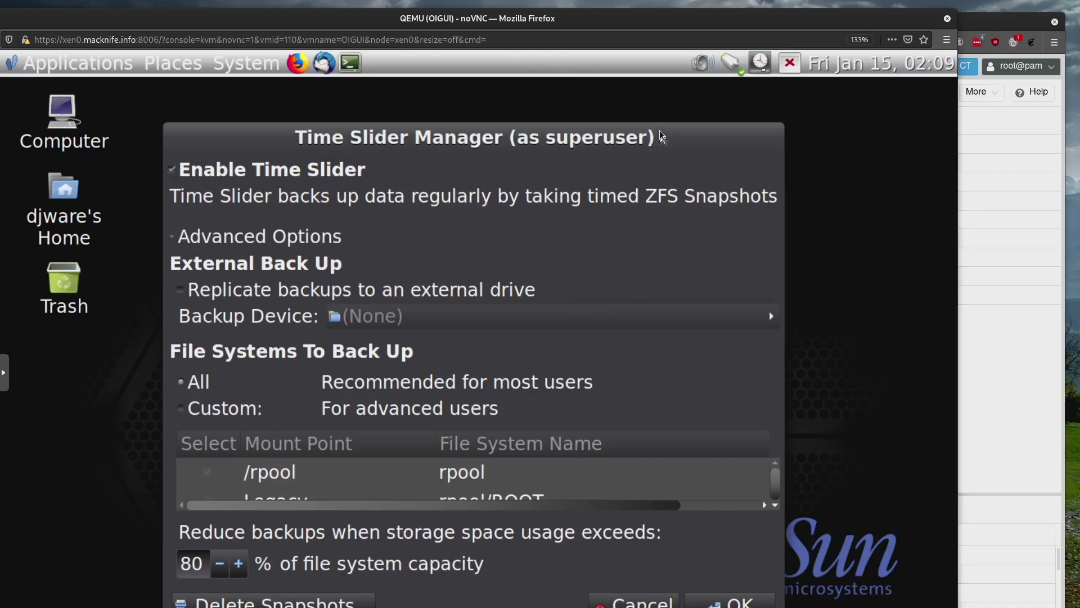
{"action": "left_click_drag", "start_coordinate": [667, 133], "coordinate": [663, 90]}
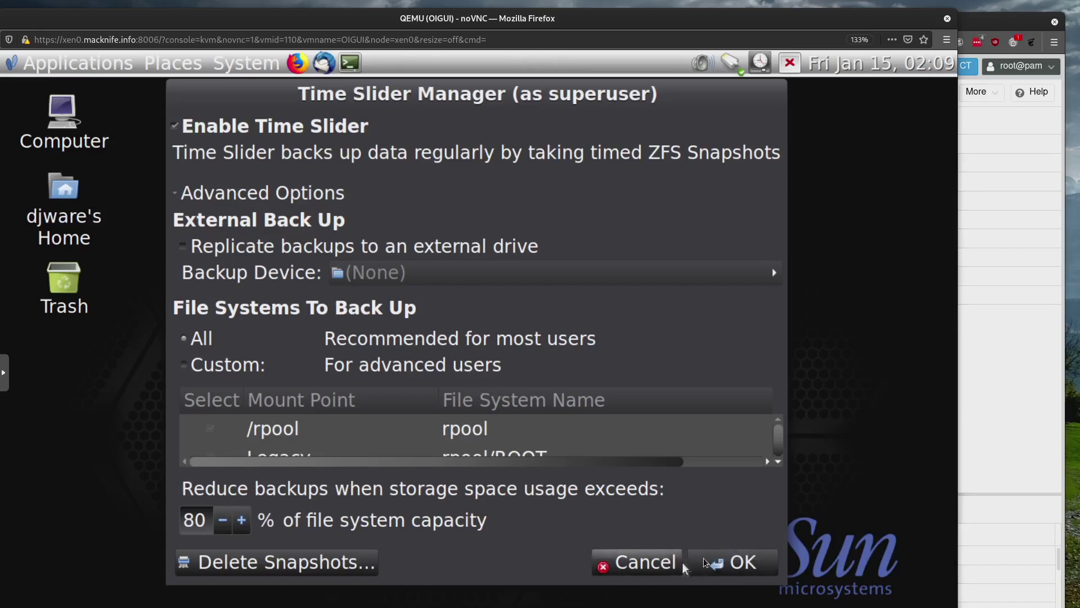
{"action": "left_click", "coordinate": [732, 561]}
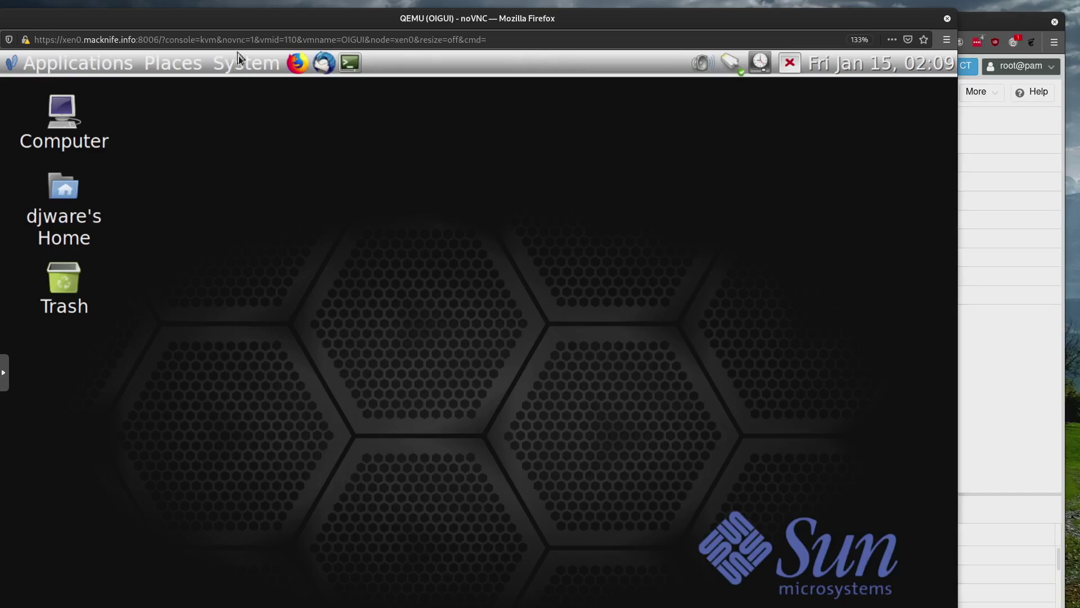
Step: Look through the desktop's installed applications in the Accessories, Education and Graphics categories
{"action": "left_click", "coordinate": [88, 61]}
{"action": "mouse_move", "coordinate": [100, 90]}
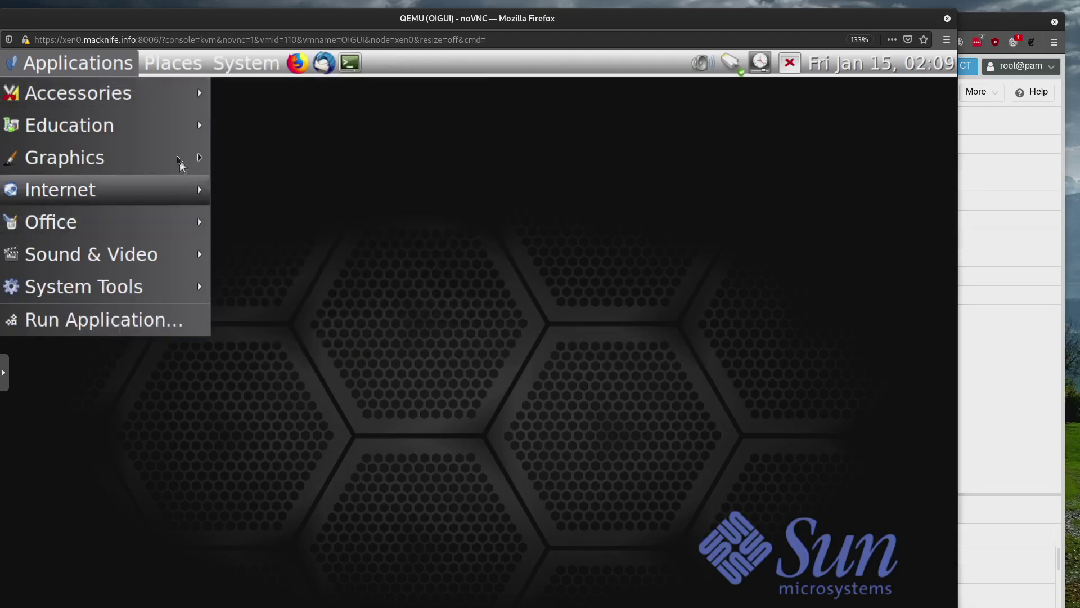
{"action": "mouse_move", "coordinate": [156, 127]}
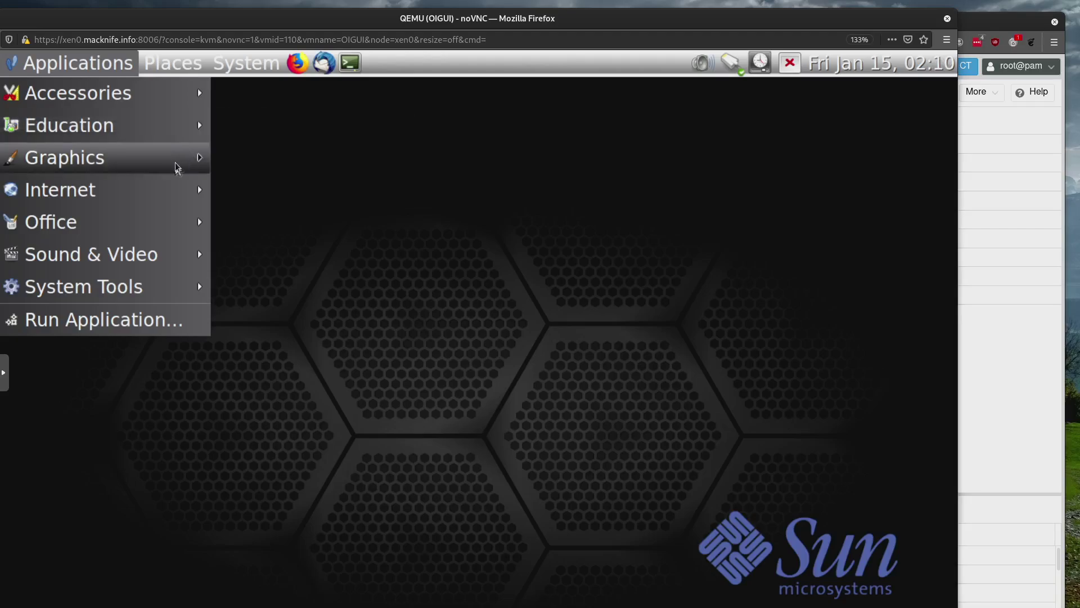
{"action": "mouse_move", "coordinate": [176, 167]}
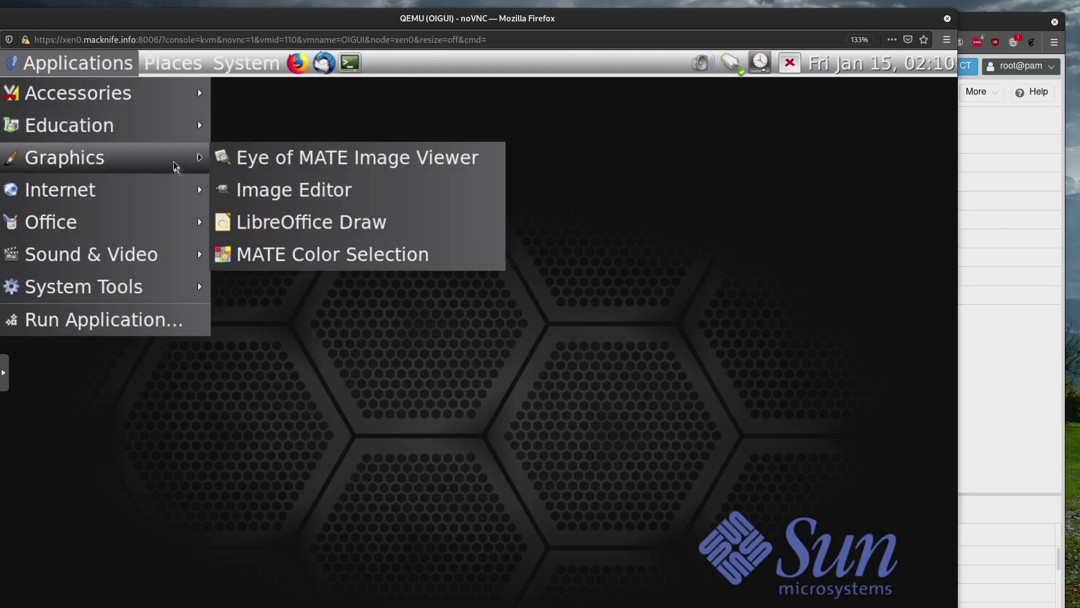
{"action": "mouse_move", "coordinate": [173, 197]}
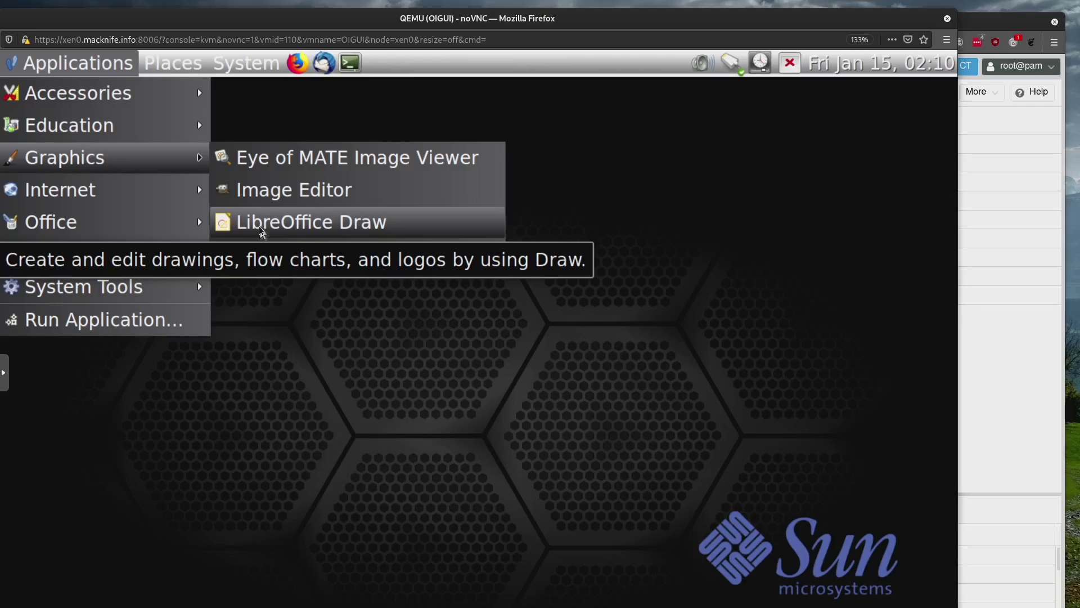
Step: Launch Firefox Web Browser, decline making it the default browser, view its main menu options, and close the browser
{"action": "mouse_move", "coordinate": [179, 190]}
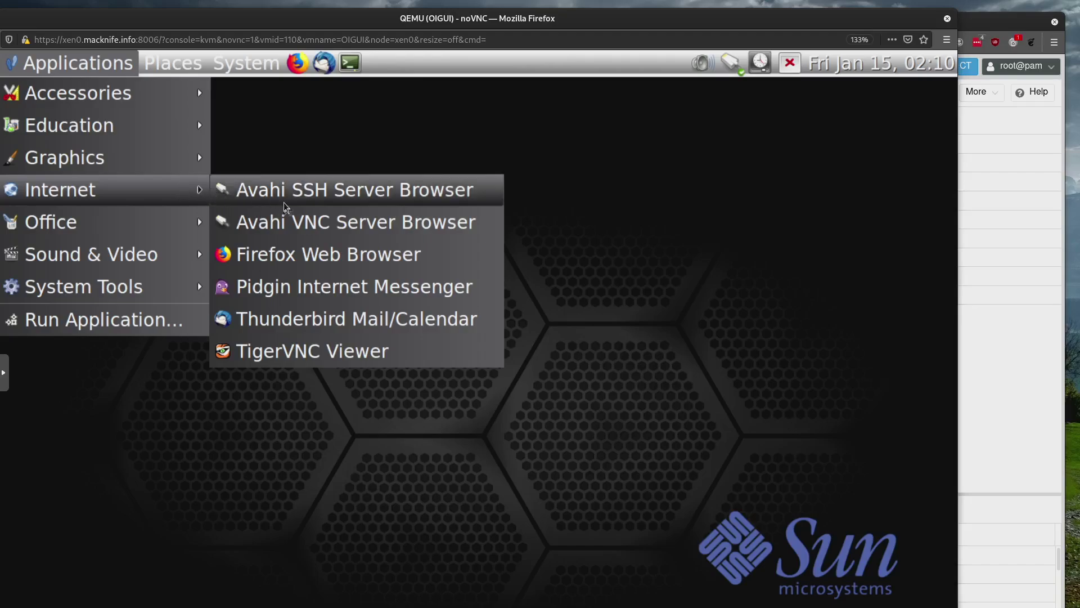
{"action": "left_click", "coordinate": [281, 263]}
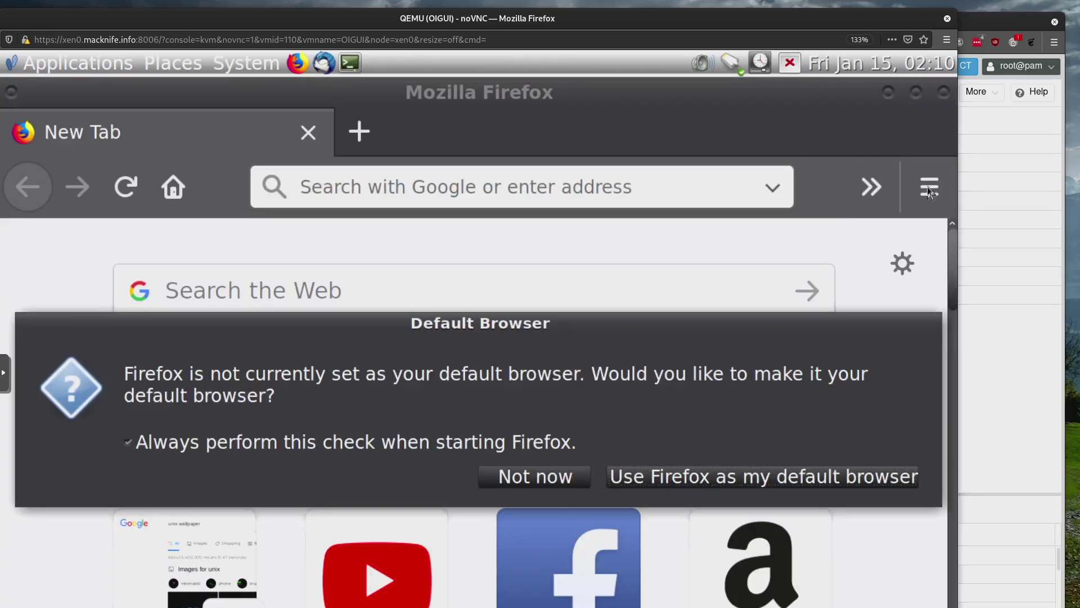
{"action": "left_click", "coordinate": [572, 472]}
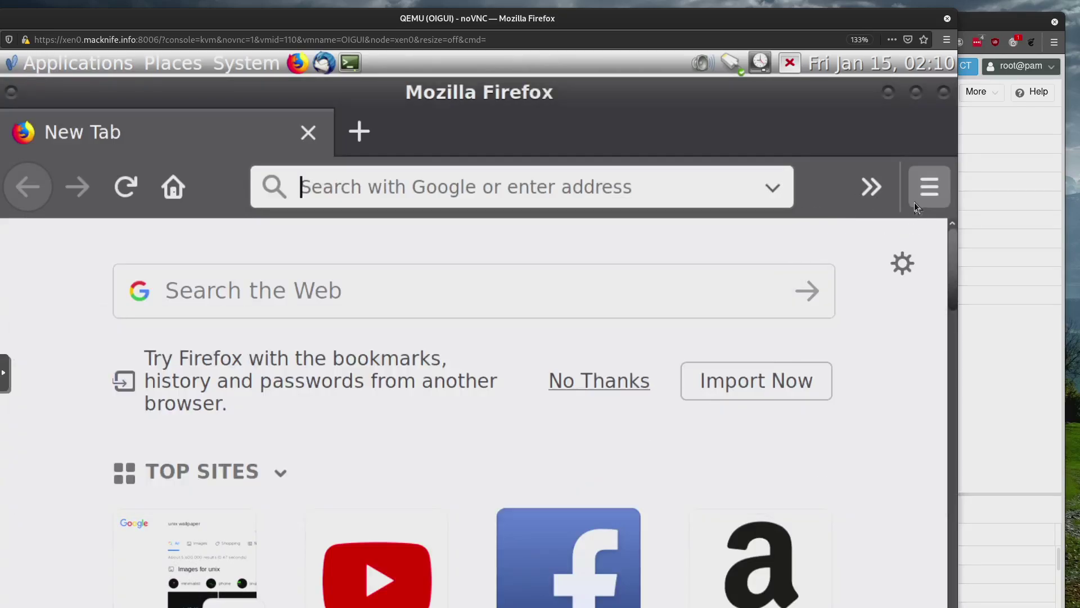
{"action": "left_click", "coordinate": [915, 201]}
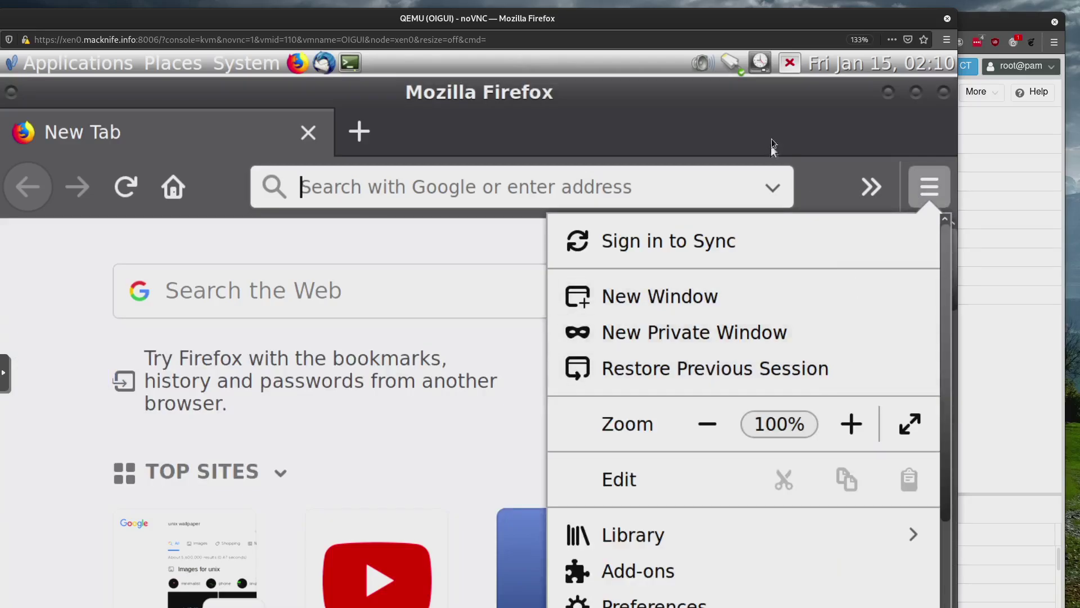
{"action": "left_click", "coordinate": [809, 147]}
{"action": "double_click", "coordinate": [788, 133]}
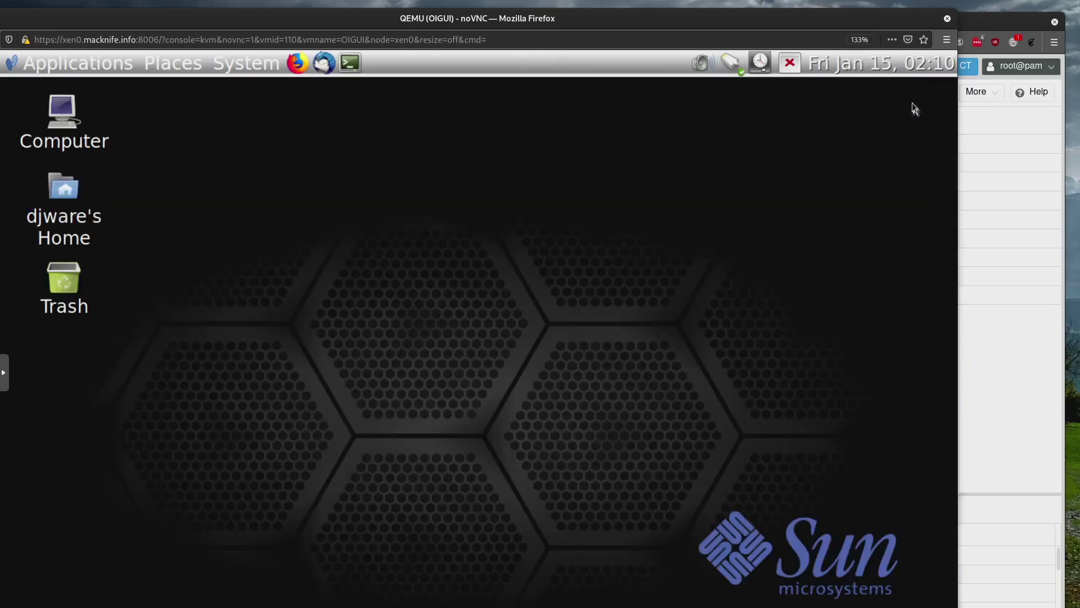
{"action": "left_click", "coordinate": [915, 103]}
Step: Look through the installed applications in the Internet, Office, Sound & Video and System Tools categories
{"action": "left_click", "coordinate": [65, 67]}
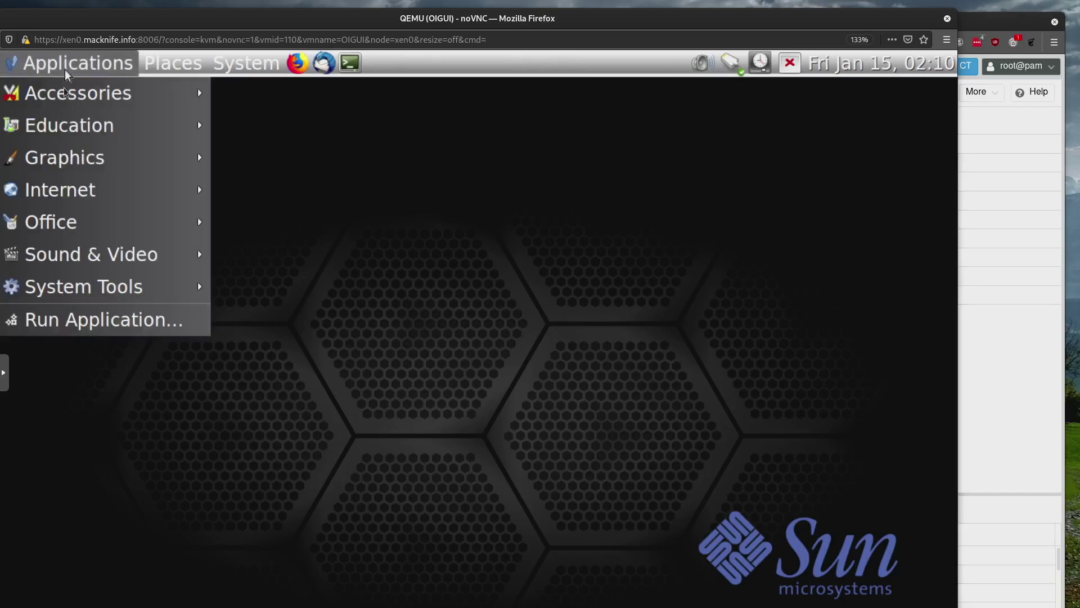
{"action": "mouse_move", "coordinate": [86, 203]}
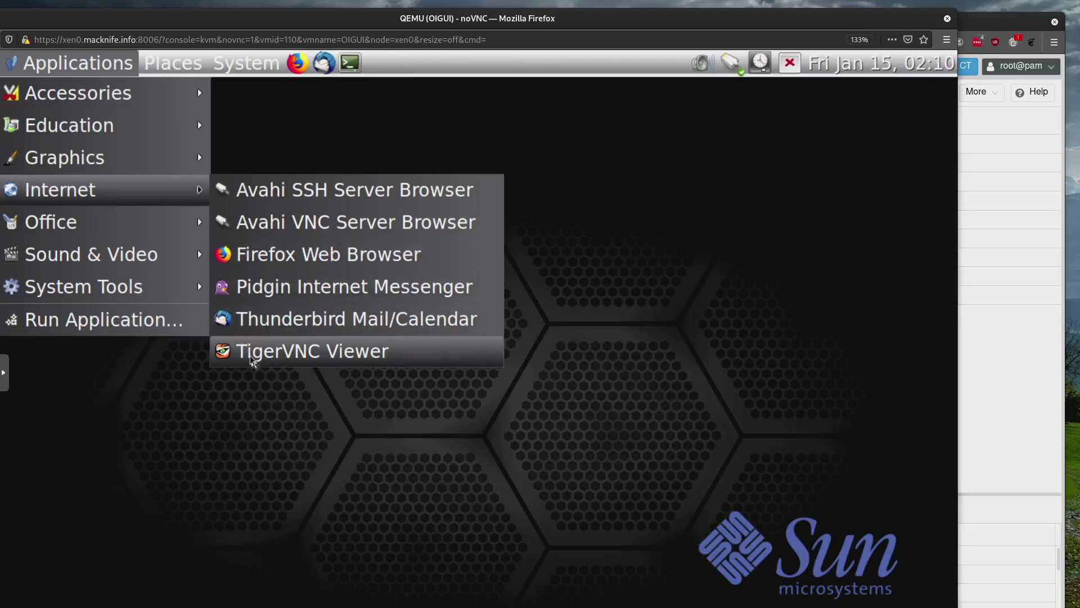
{"action": "mouse_move", "coordinate": [109, 224]}
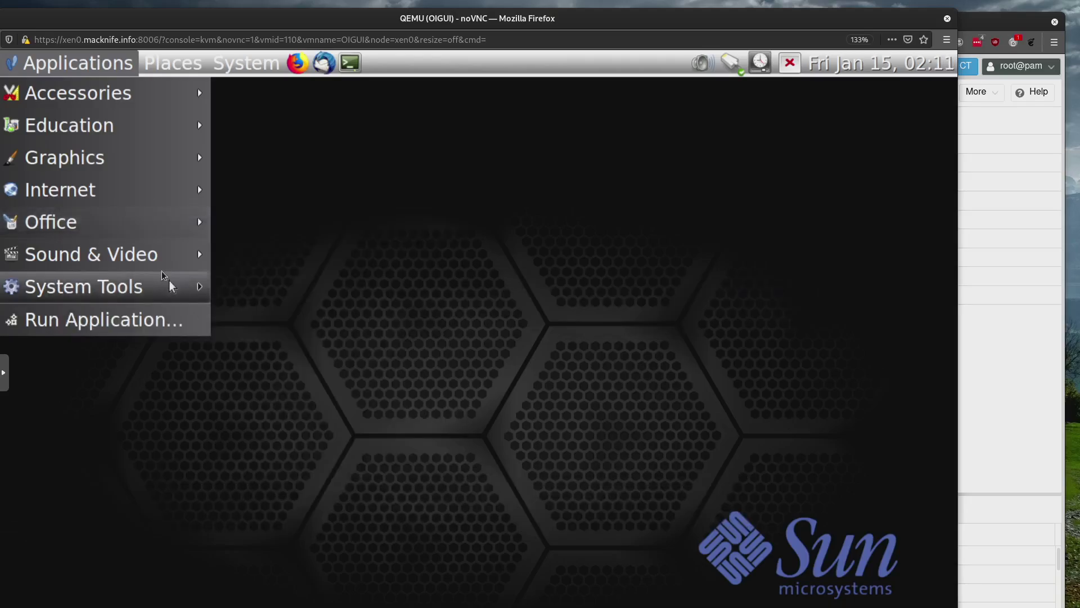
{"action": "mouse_move", "coordinate": [156, 256]}
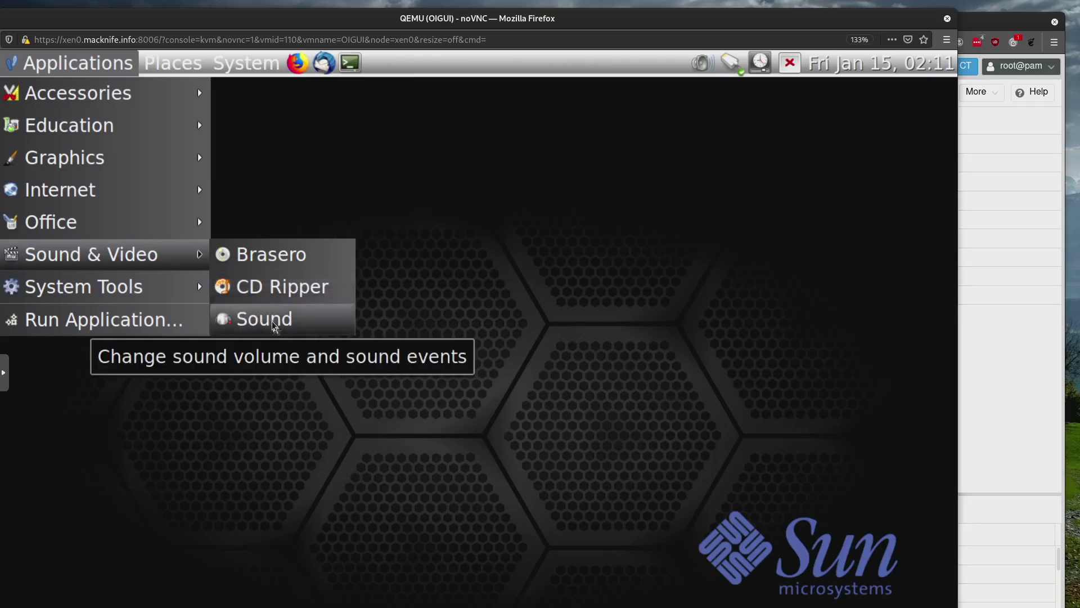
{"action": "mouse_move", "coordinate": [159, 289]}
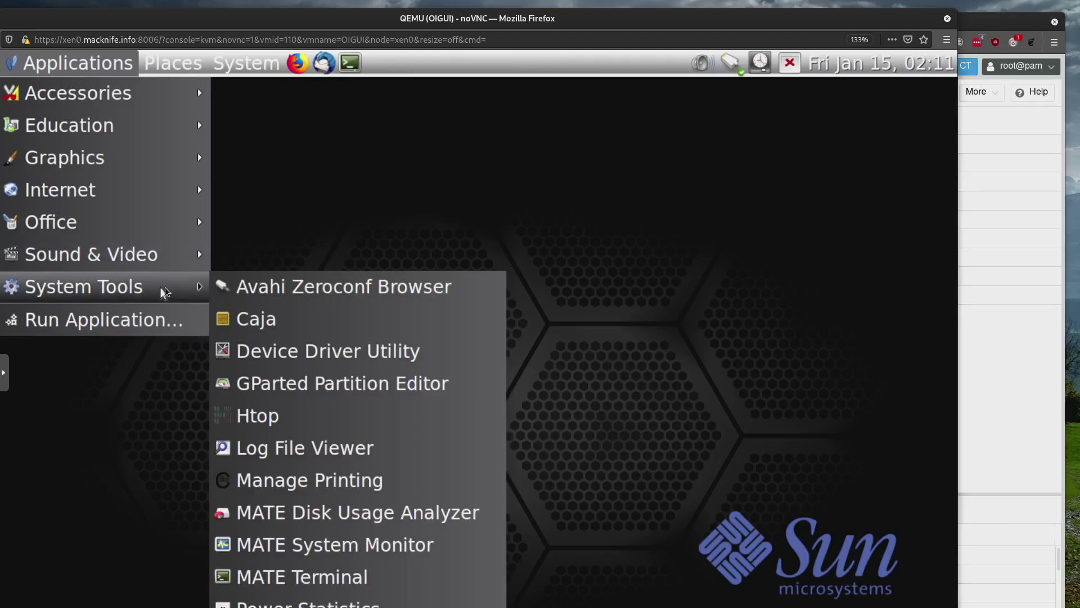
Step: Launch the Caja file manager, view the home folder's contents, and close the file manager
{"action": "left_click", "coordinate": [288, 323]}
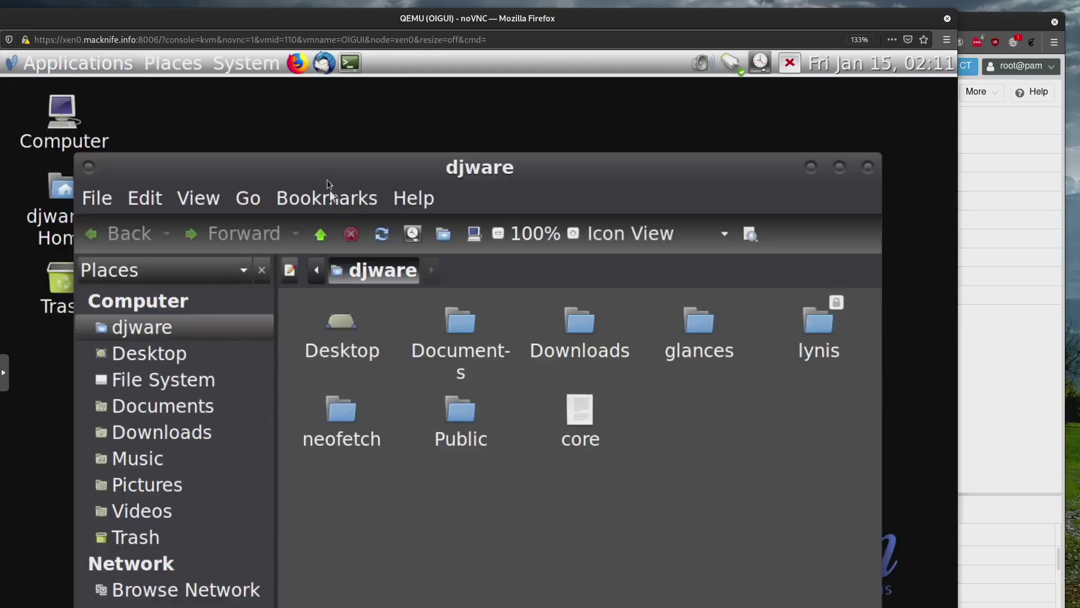
{"action": "left_click_drag", "start_coordinate": [326, 166], "coordinate": [359, 113]}
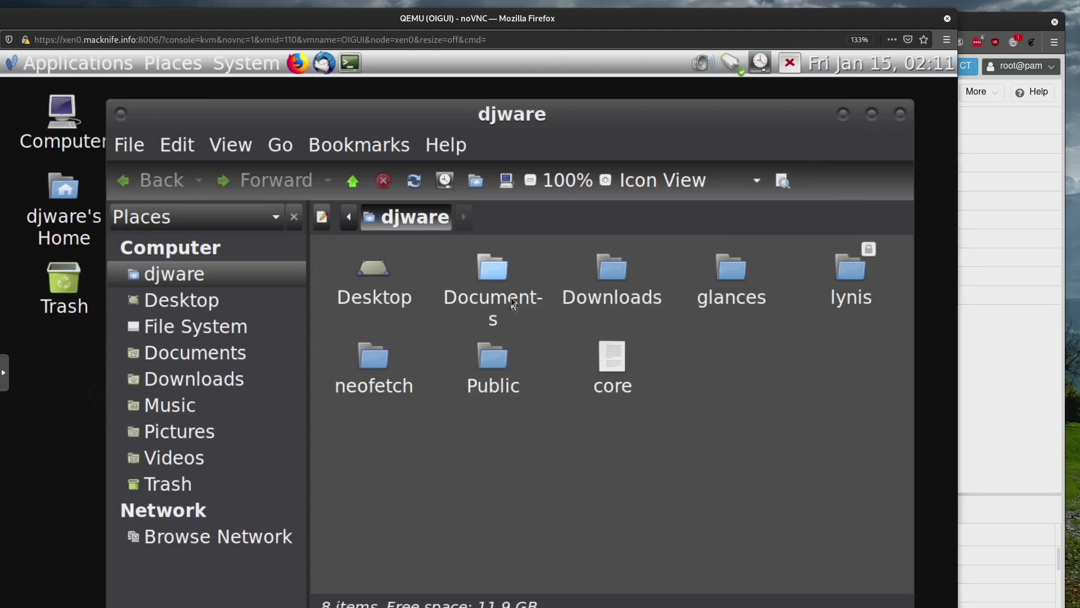
{"action": "left_click", "coordinate": [899, 116]}
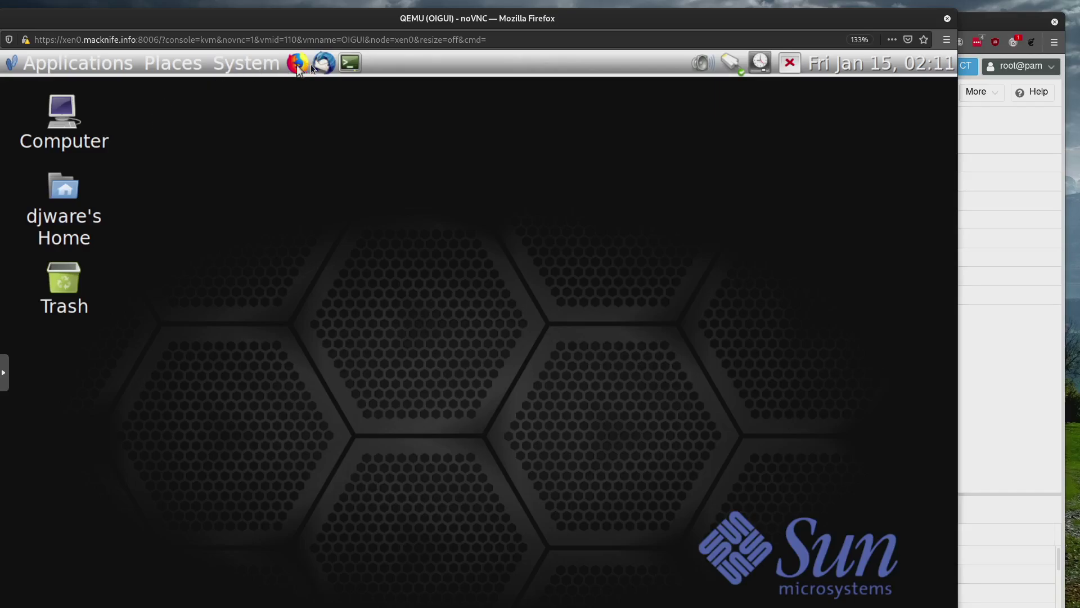
Step: Open a terminal and try to run the neofetch command from the home directory
{"action": "left_click", "coordinate": [353, 62]}
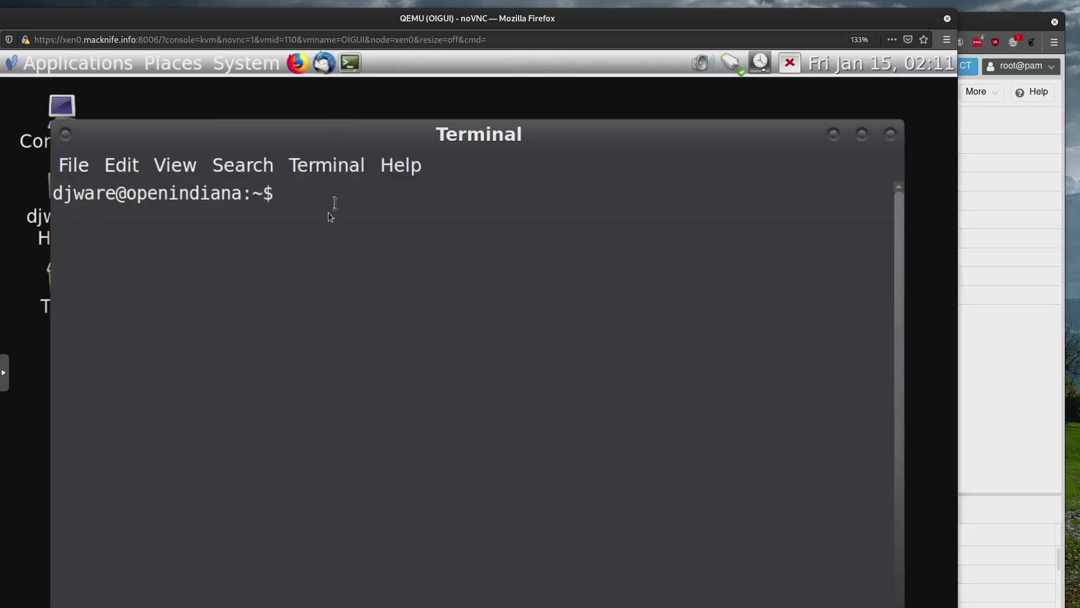
{"action": "type", "text": "neof"}
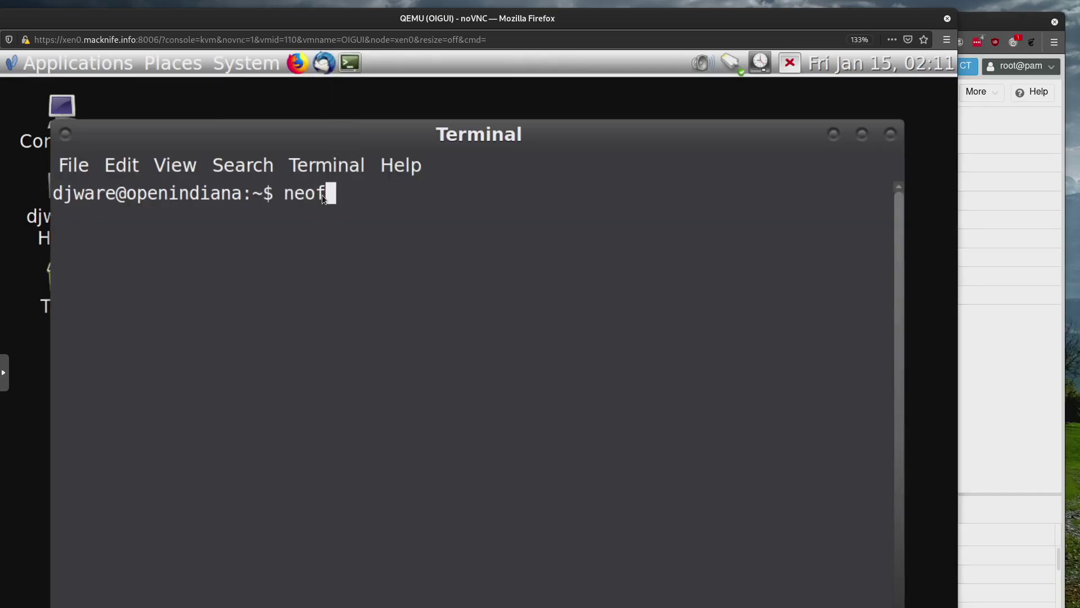
{"action": "type", "text": "etch"}
{"action": "key", "text": "Return"}
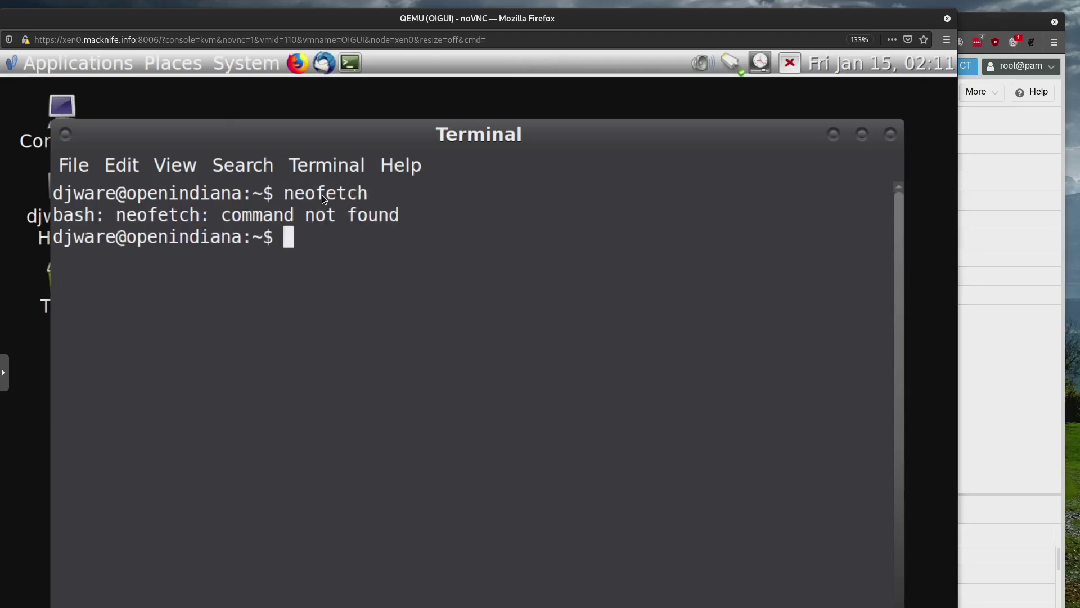
Step: Change into the neofetch directory, run ./neofetch to view the system information, and close the terminal
{"action": "type", "text": "cd ne"}
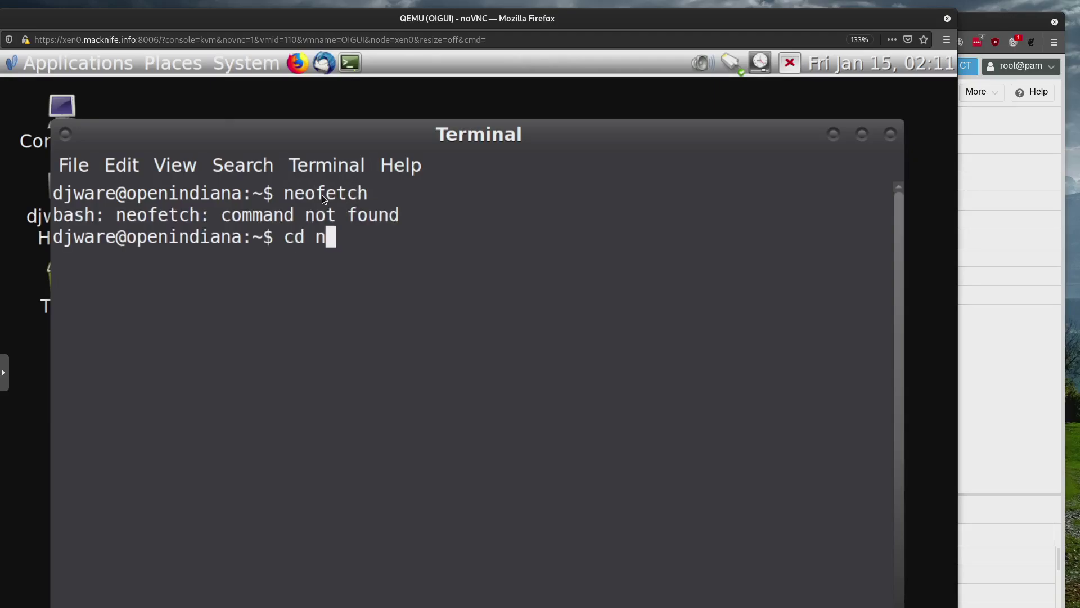
{"action": "key", "text": "Tab"}
{"action": "key", "text": "Return"}
{"action": "type", "text": "./ne"}
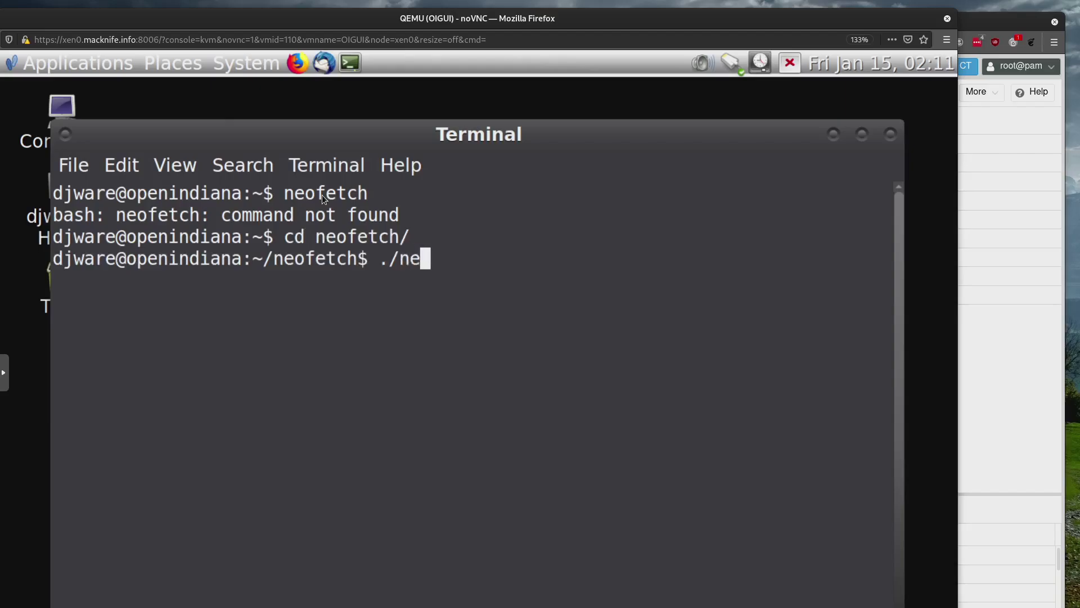
{"action": "key", "text": "Tab"}
{"action": "key", "text": "Return"}
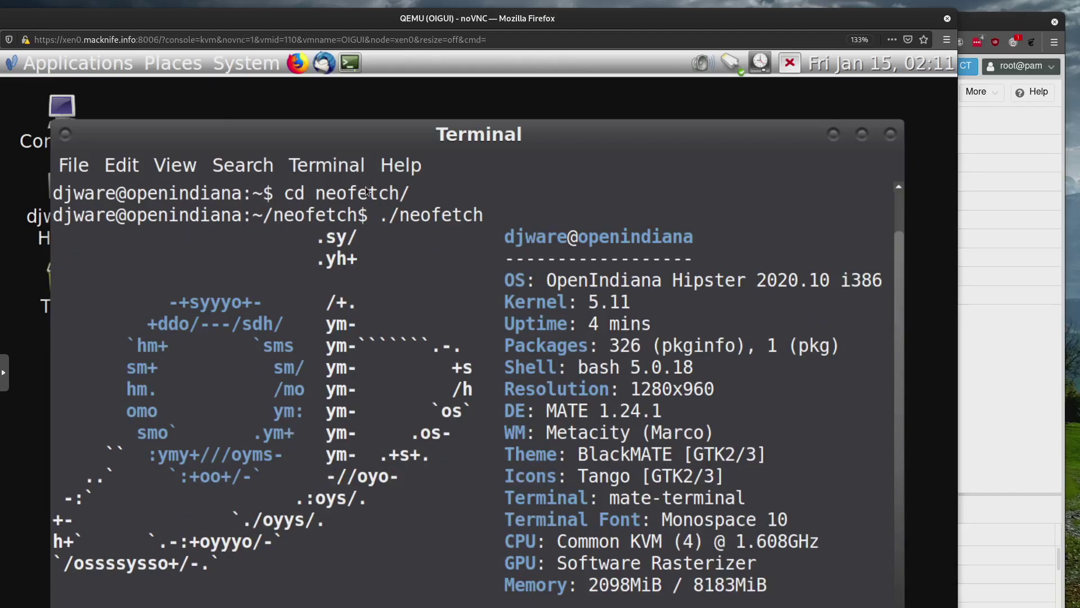
{"action": "left_click_drag", "start_coordinate": [571, 137], "coordinate": [579, 85]}
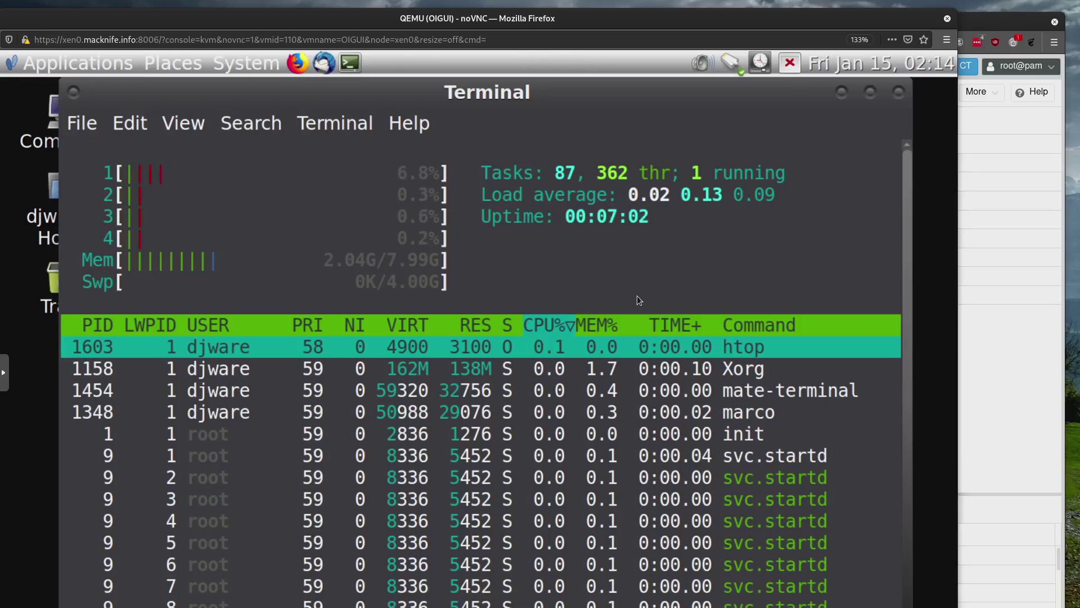
{"action": "left_click", "coordinate": [899, 95]}
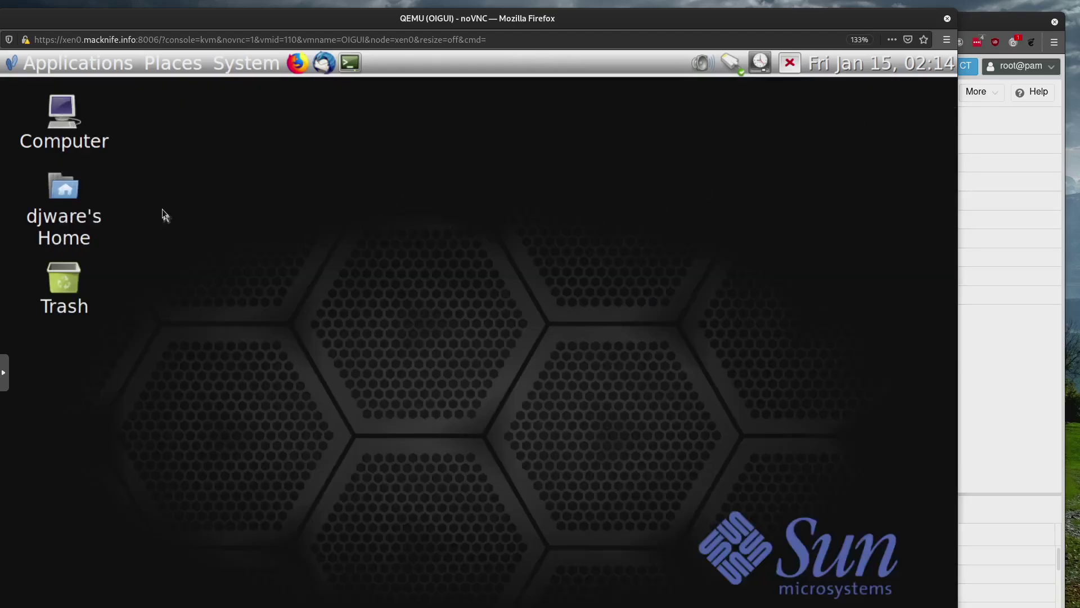
Step: Look over the system preference categories, the Places entries and the list of recent documents
{"action": "left_click", "coordinate": [227, 60]}
{"action": "mouse_move", "coordinate": [269, 80]}
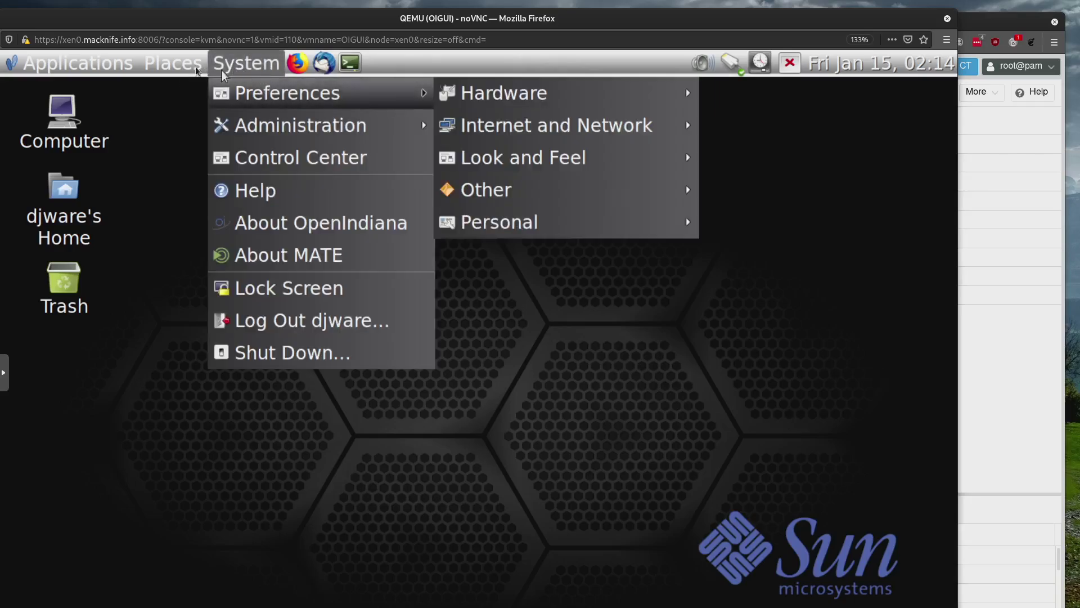
{"action": "mouse_move", "coordinate": [175, 65]}
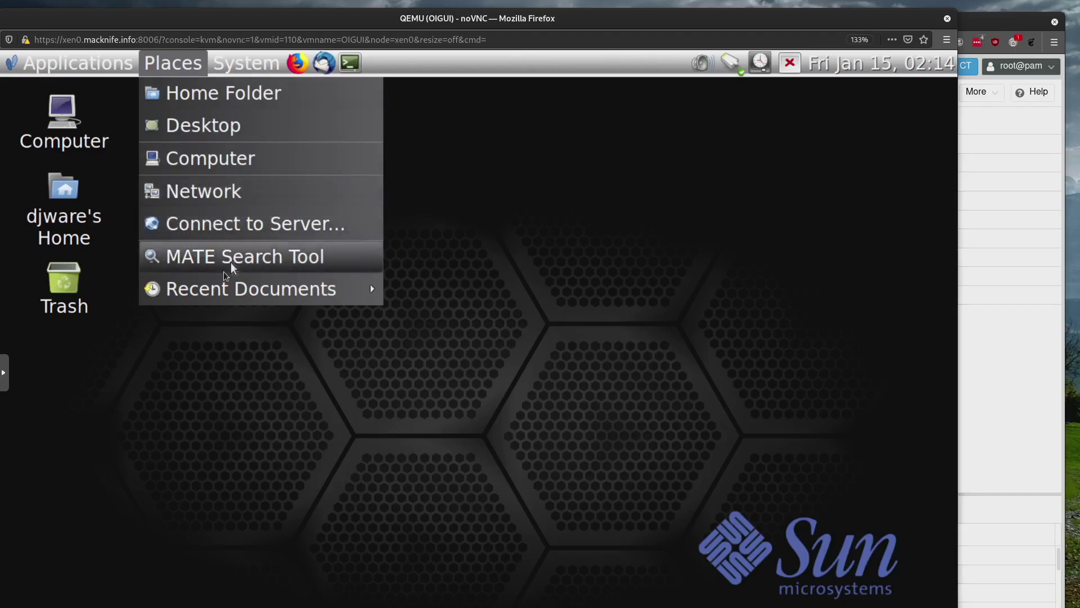
{"action": "mouse_move", "coordinate": [204, 291]}
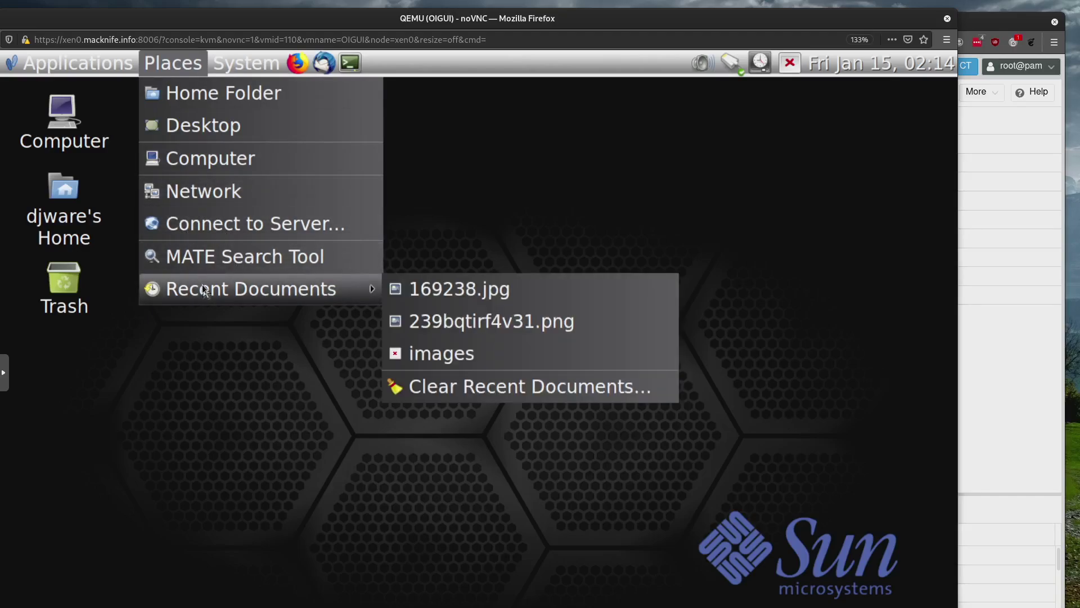
Step: Browse the system preference categories and open CompizConfig Settings Manager from the Look and Feel group
{"action": "mouse_move", "coordinate": [239, 62]}
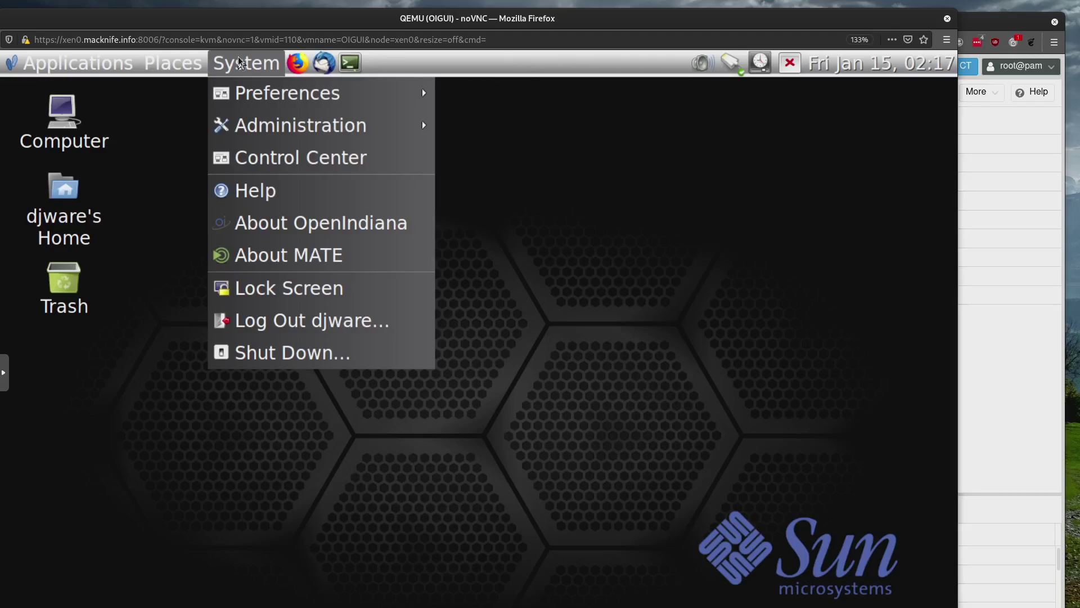
{"action": "mouse_move", "coordinate": [287, 93]}
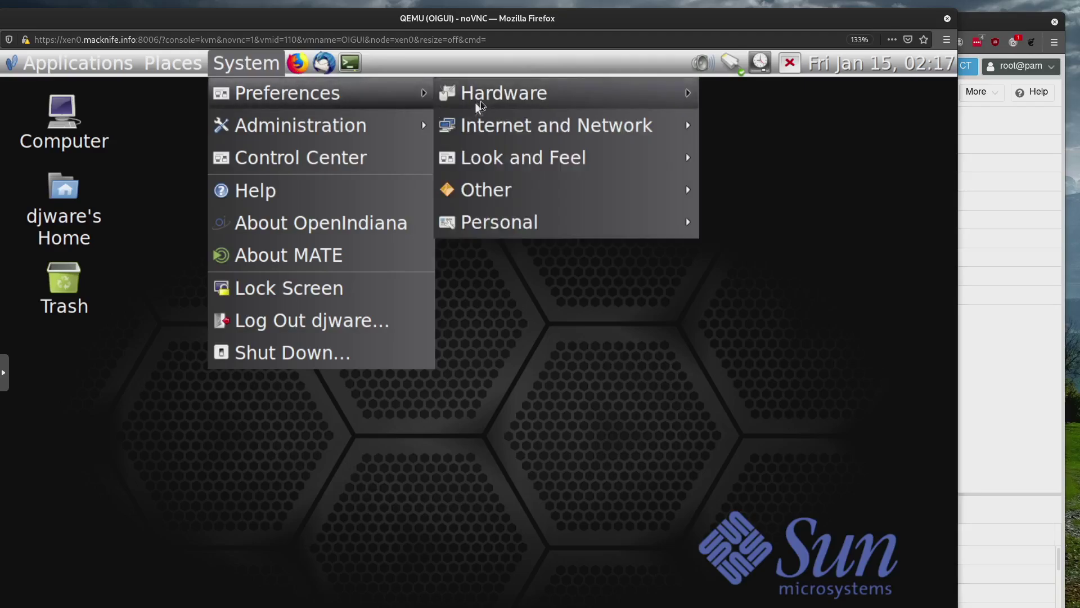
{"action": "mouse_move", "coordinate": [490, 97]}
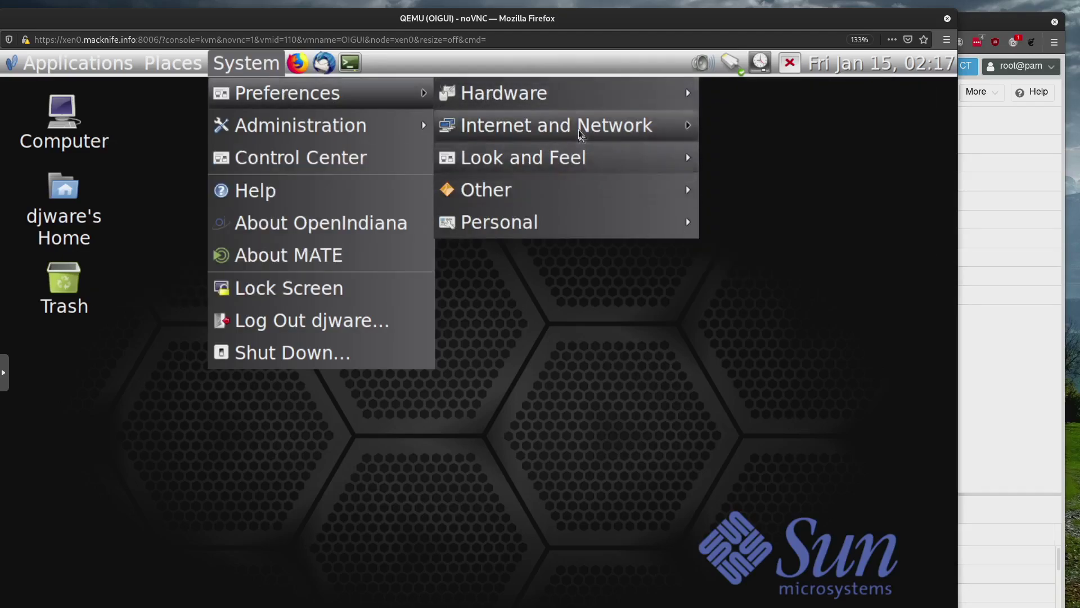
{"action": "mouse_move", "coordinate": [584, 133]}
{"action": "mouse_move", "coordinate": [601, 164]}
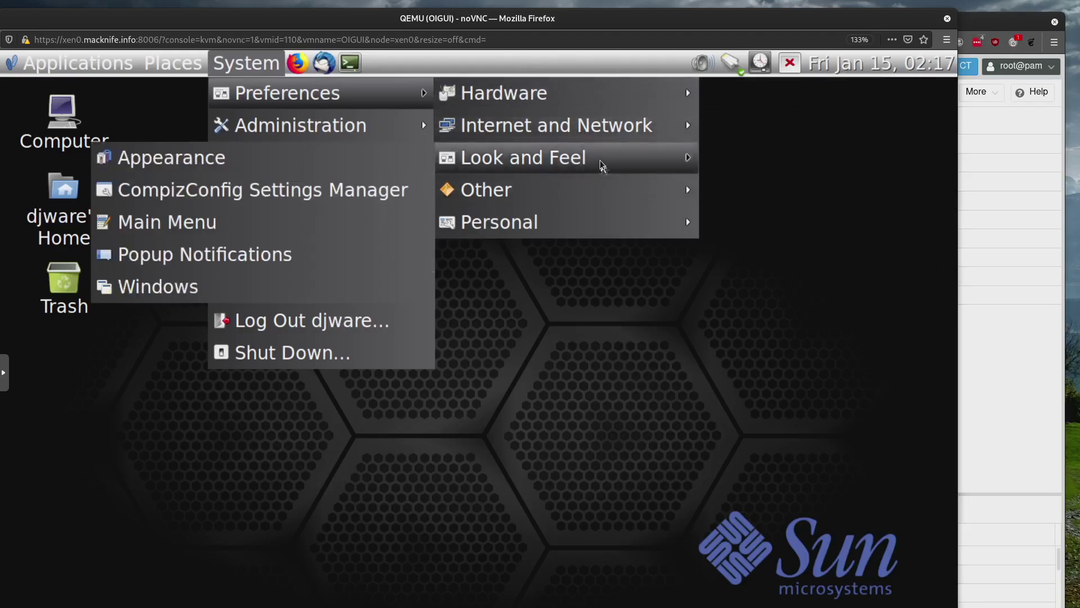
{"action": "left_click", "coordinate": [284, 196]}
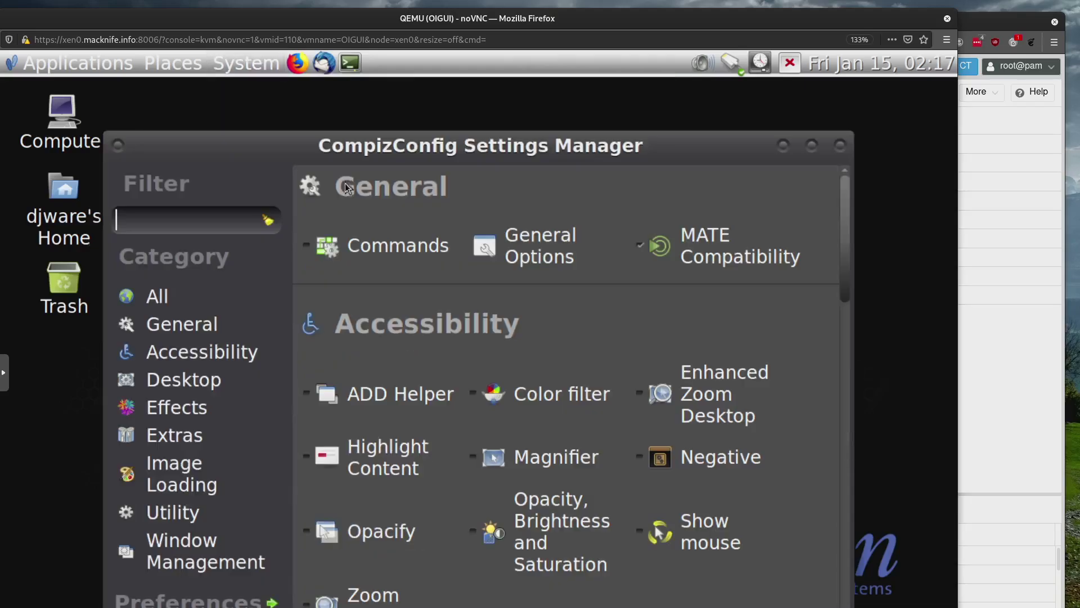
{"action": "left_click_drag", "start_coordinate": [360, 139], "coordinate": [376, 82]}
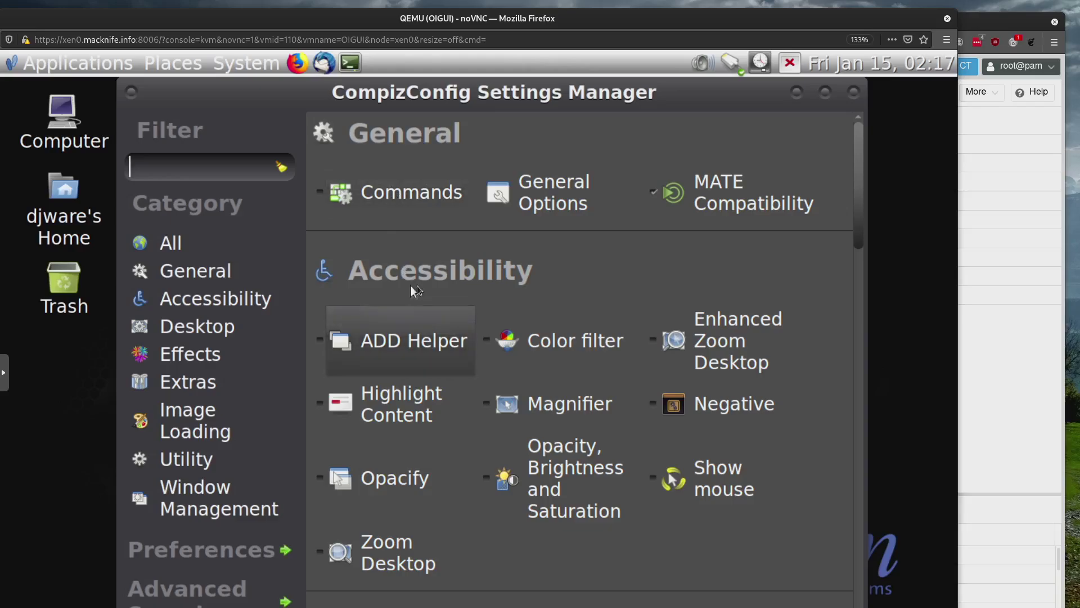
Step: Review CompizConfig's Extras, Image Loading and Utility categories, and close the settings manager
{"action": "left_click", "coordinate": [197, 382]}
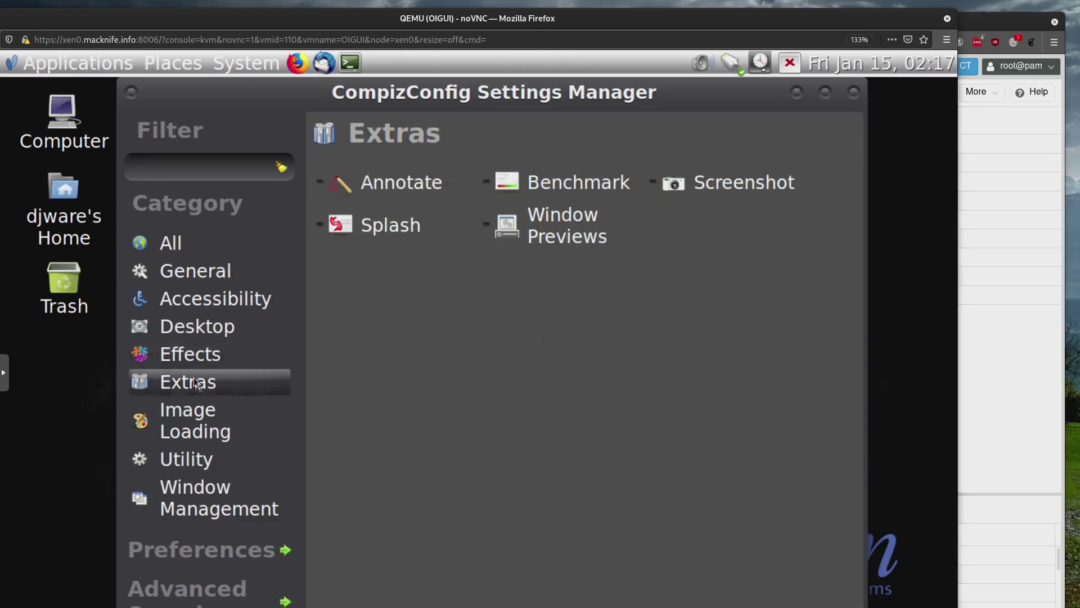
{"action": "left_click", "coordinate": [201, 419]}
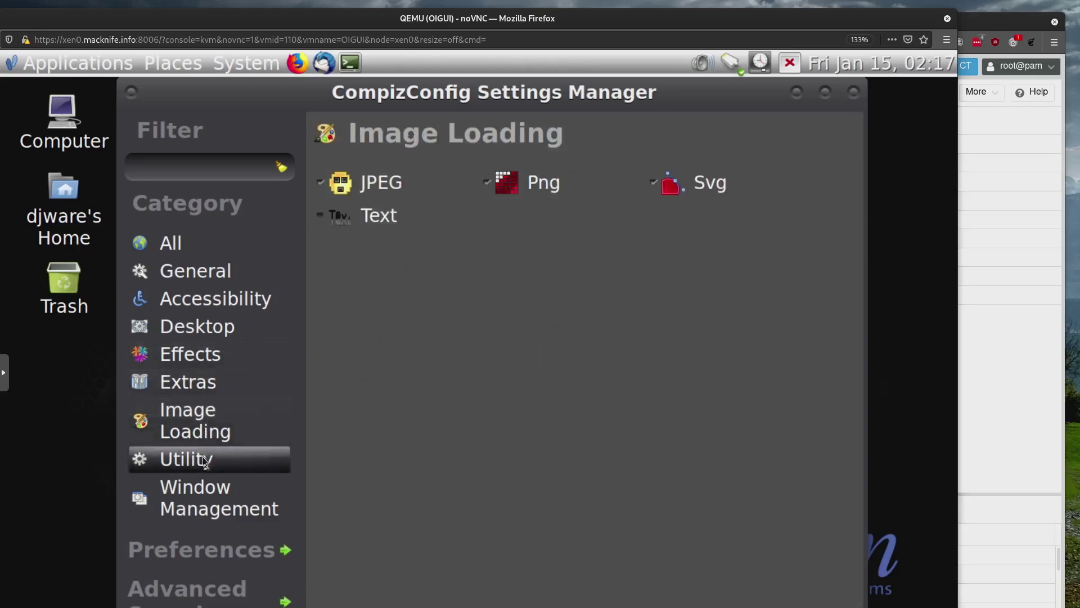
{"action": "left_click", "coordinate": [204, 458]}
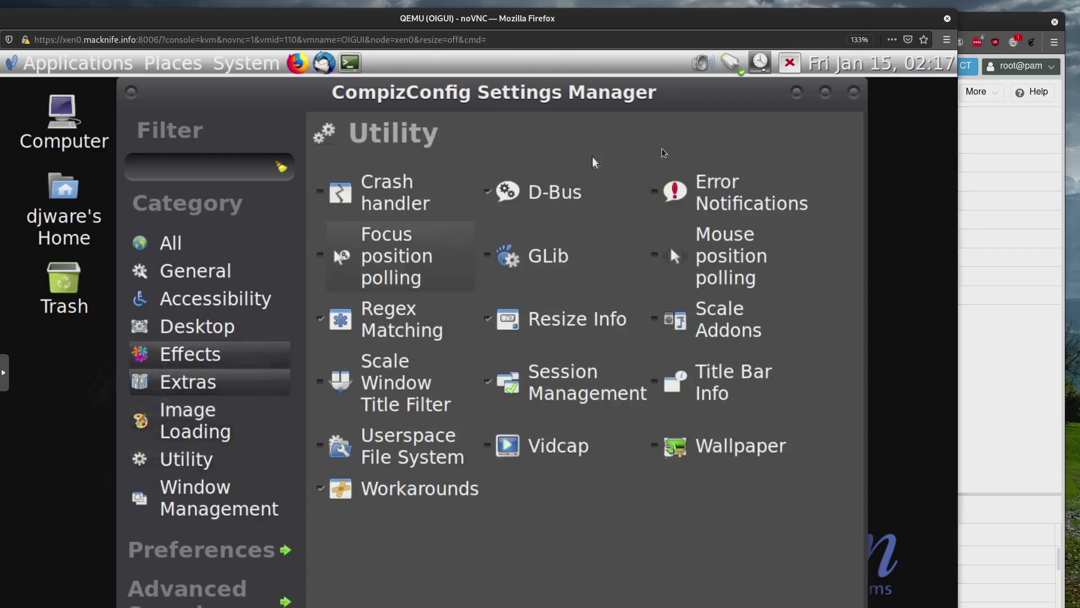
{"action": "left_click", "coordinate": [854, 93]}
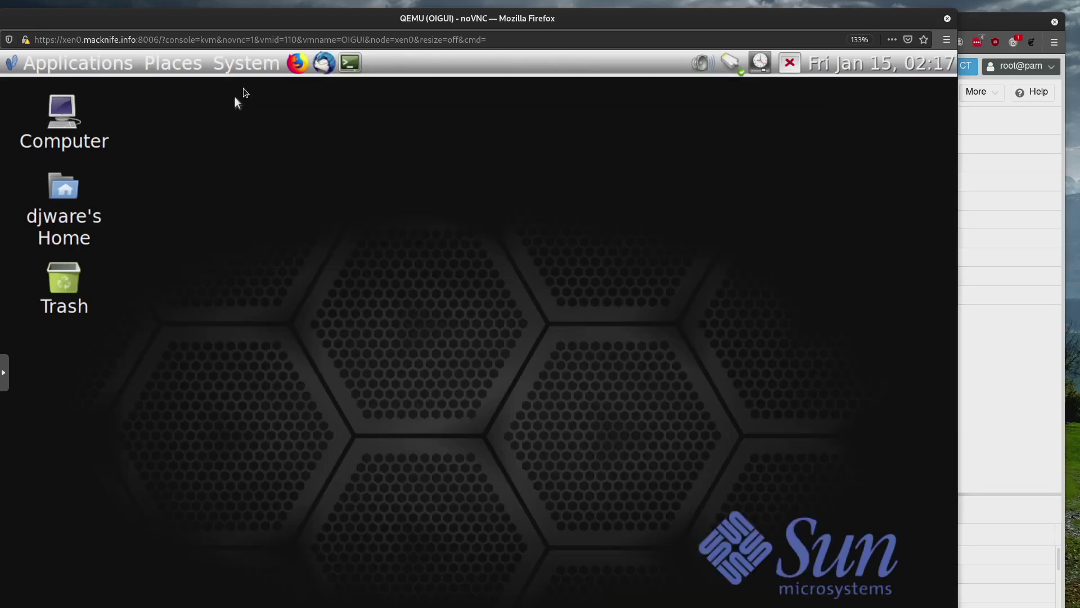
Step: Open the Control Center to review its settings groups, close it, and look over the remaining System entries
{"action": "left_click", "coordinate": [237, 61]}
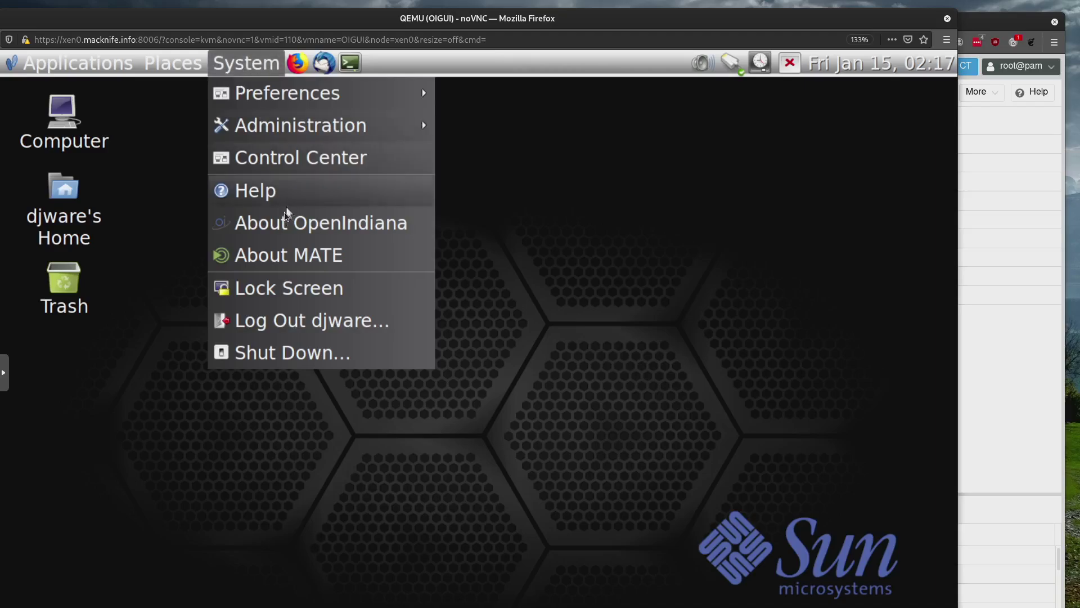
{"action": "left_click", "coordinate": [313, 161]}
{"action": "left_click_drag", "start_coordinate": [386, 209], "coordinate": [427, 109]}
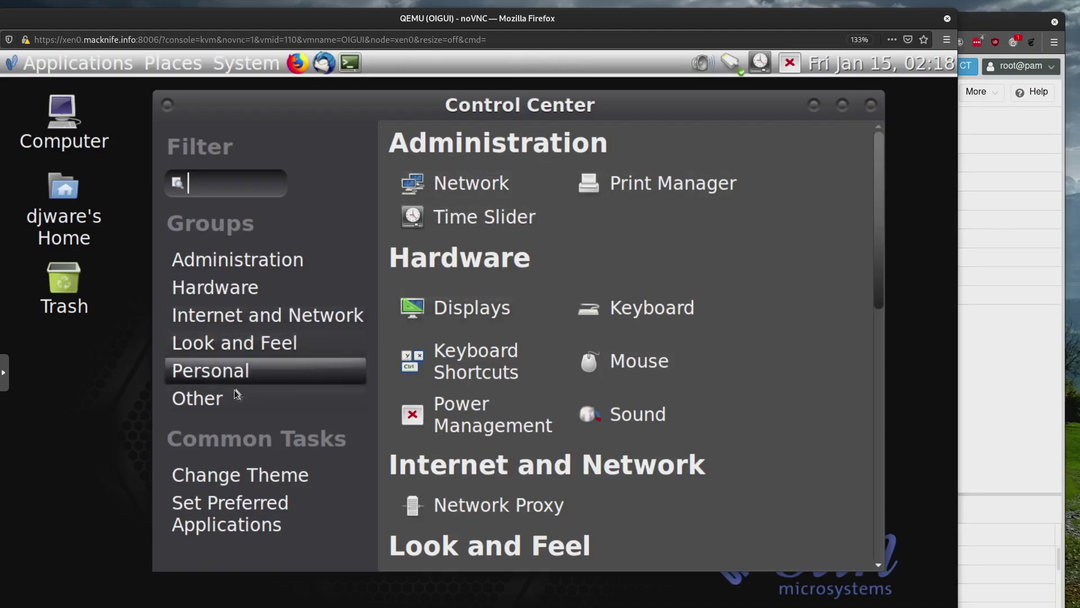
{"action": "left_click", "coordinate": [871, 106]}
{"action": "left_click", "coordinate": [254, 65]}
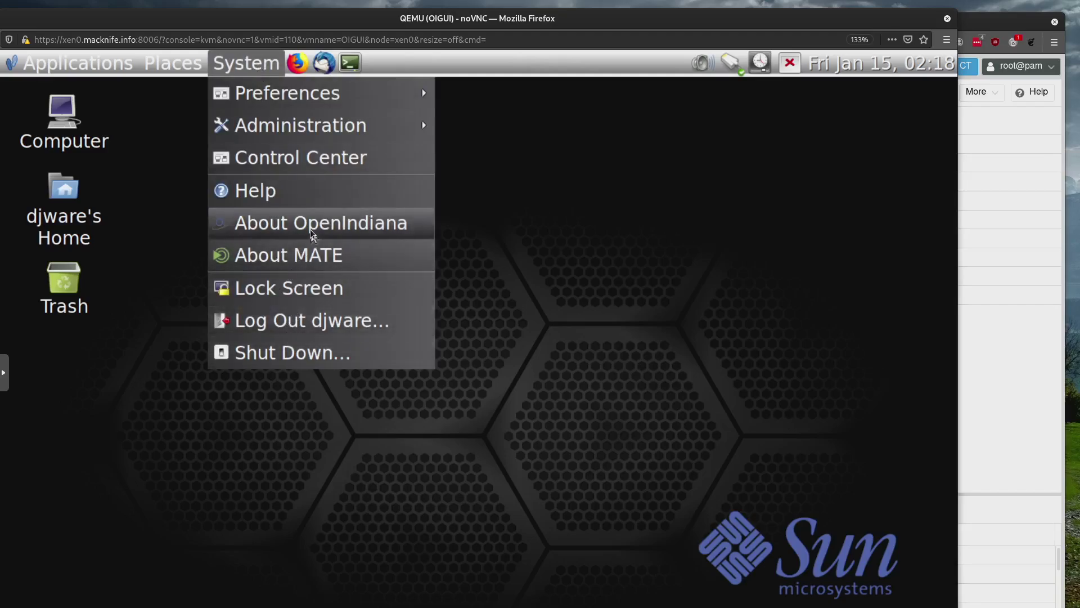
{"action": "left_click", "coordinate": [526, 330]}
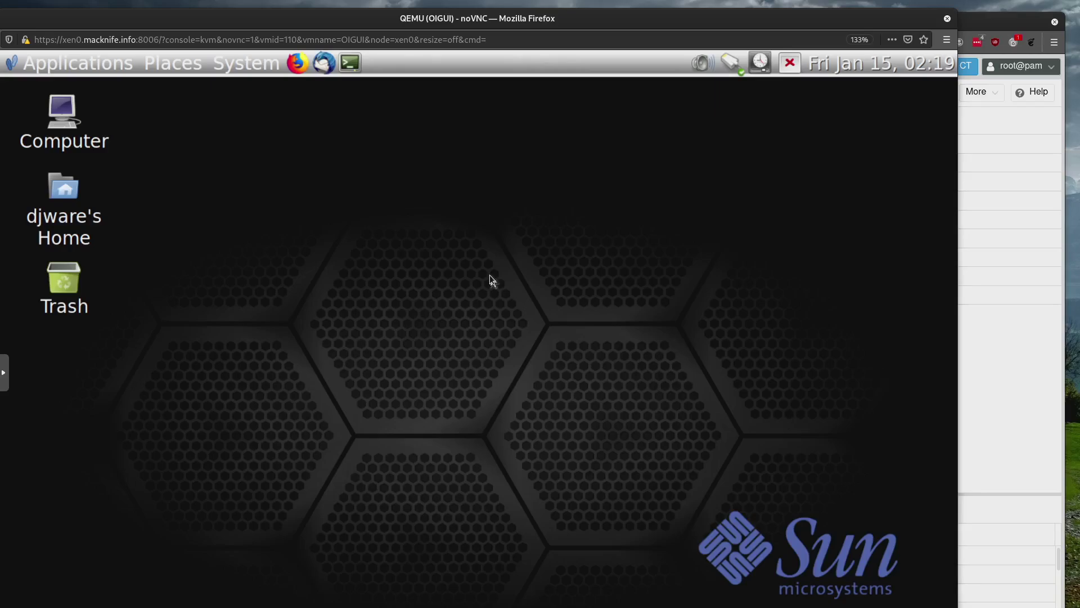
Step: Open a terminal and print the full system and kernel information with uname -a
{"action": "left_click", "coordinate": [354, 59]}
{"action": "left_click_drag", "start_coordinate": [389, 136], "coordinate": [410, 115]}
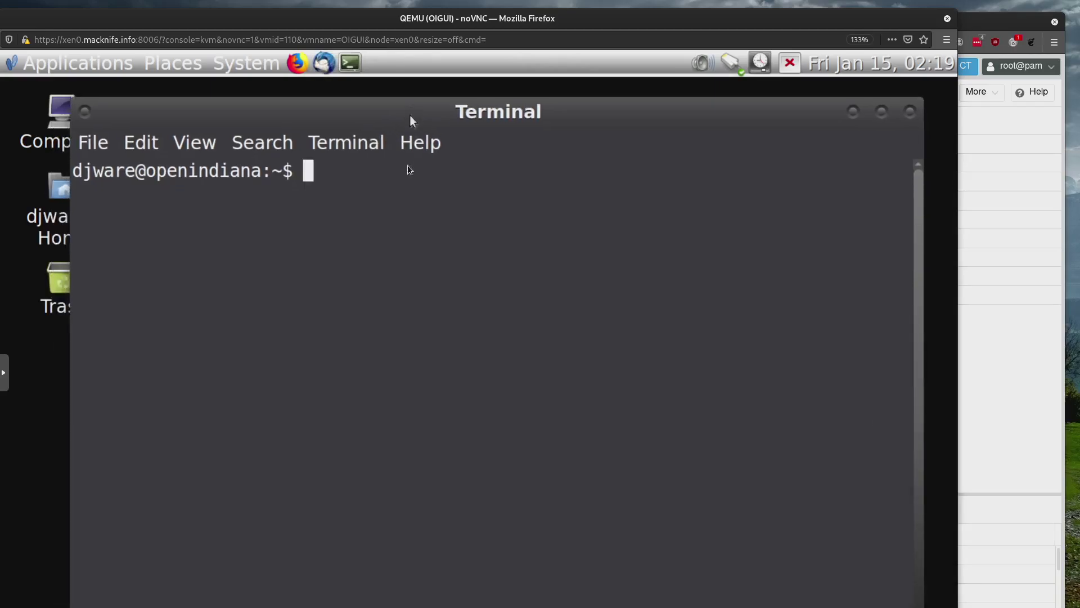
{"action": "type", "text": "uname -a"}
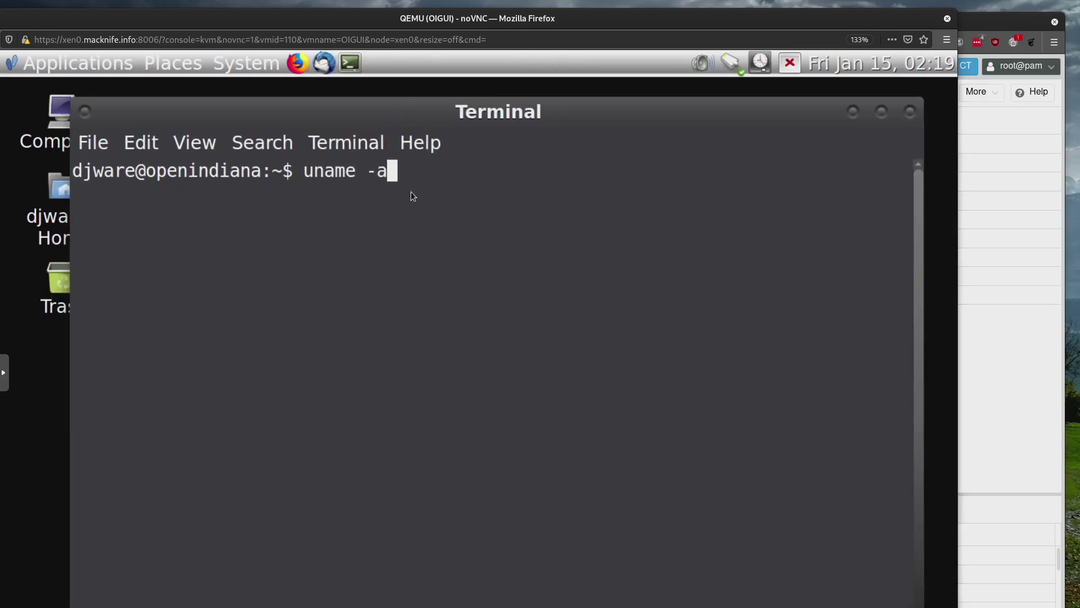
{"action": "key", "text": "Return"}
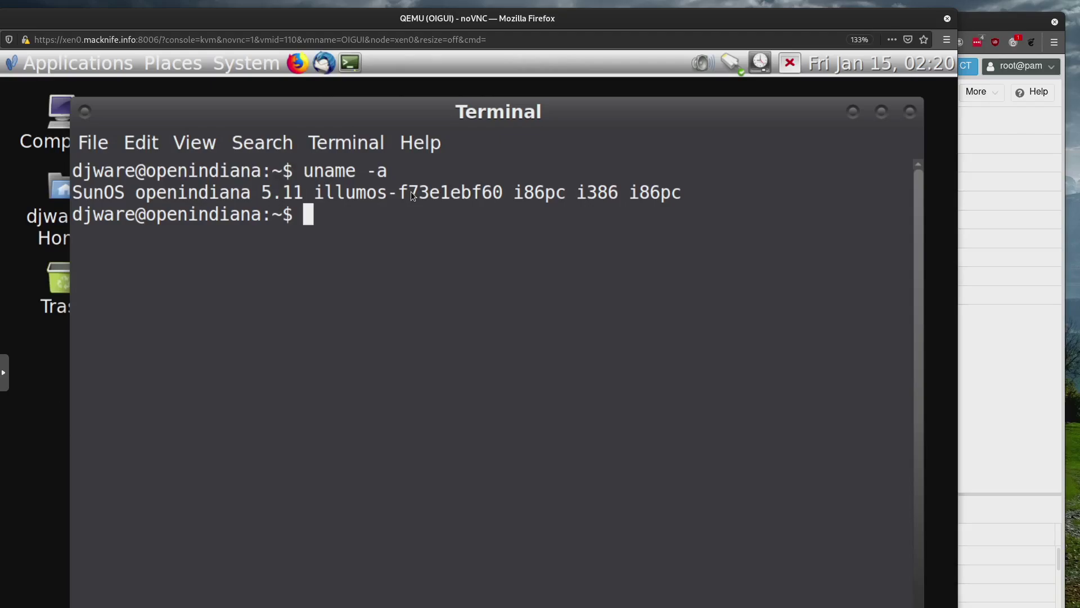
Step: List the home directory with pfexec ls, then try sudo ls and abort it at the password prompt
{"action": "type", "text": "pfe"}
{"action": "type", "text": "xe"}
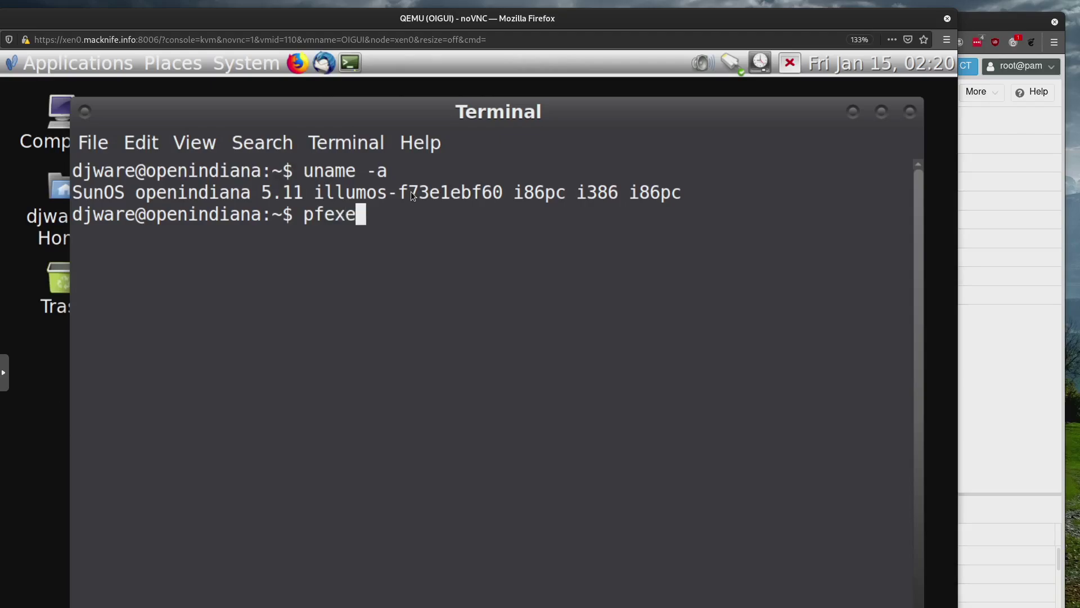
{"action": "type", "text": "c ls"}
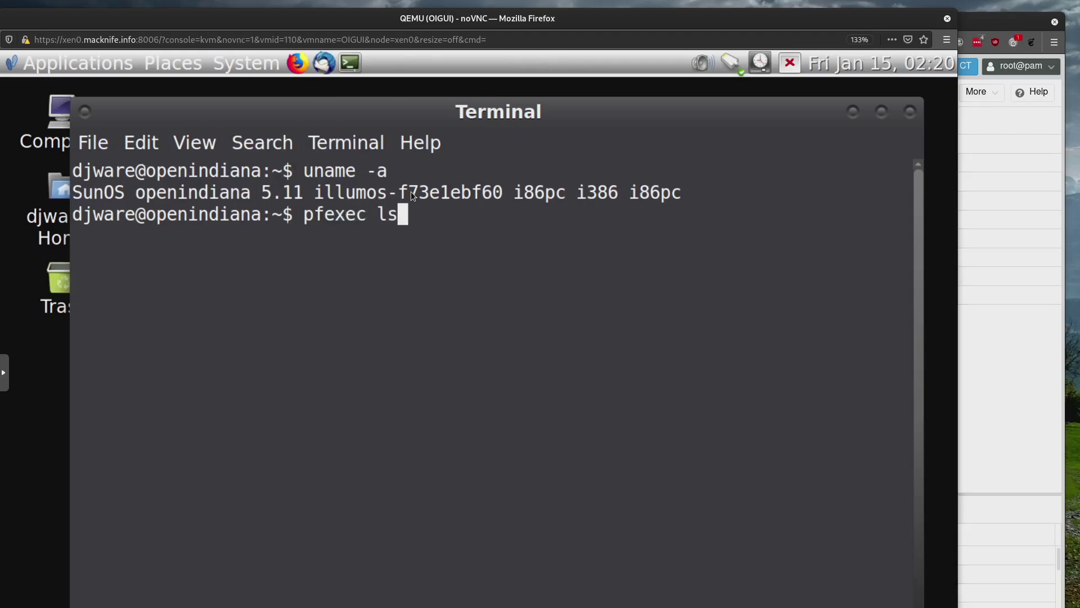
{"action": "key", "text": "Return"}
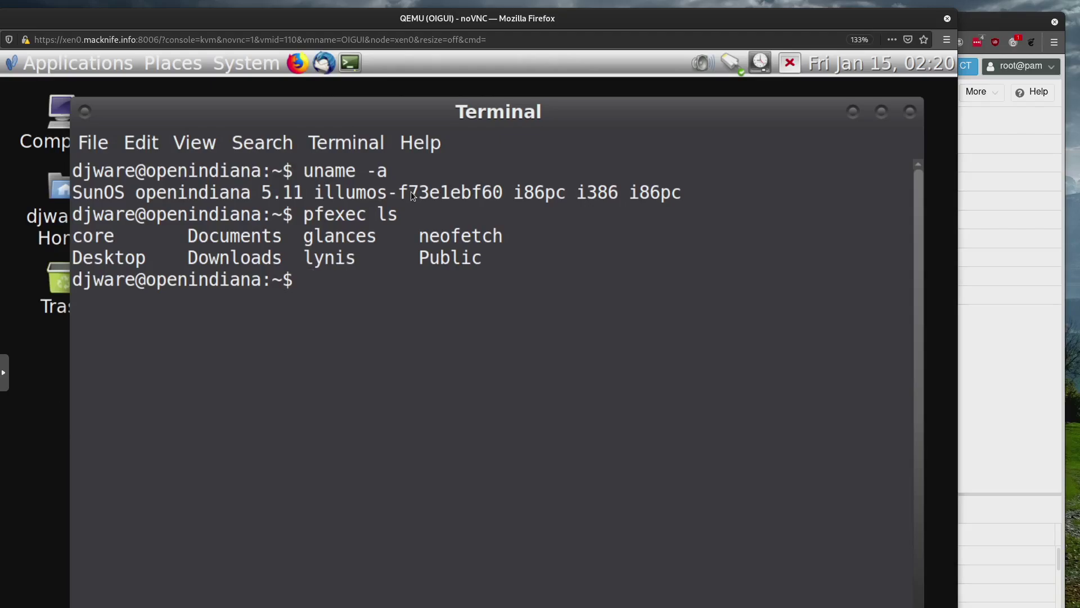
{"action": "type", "text": "sudo ls"}
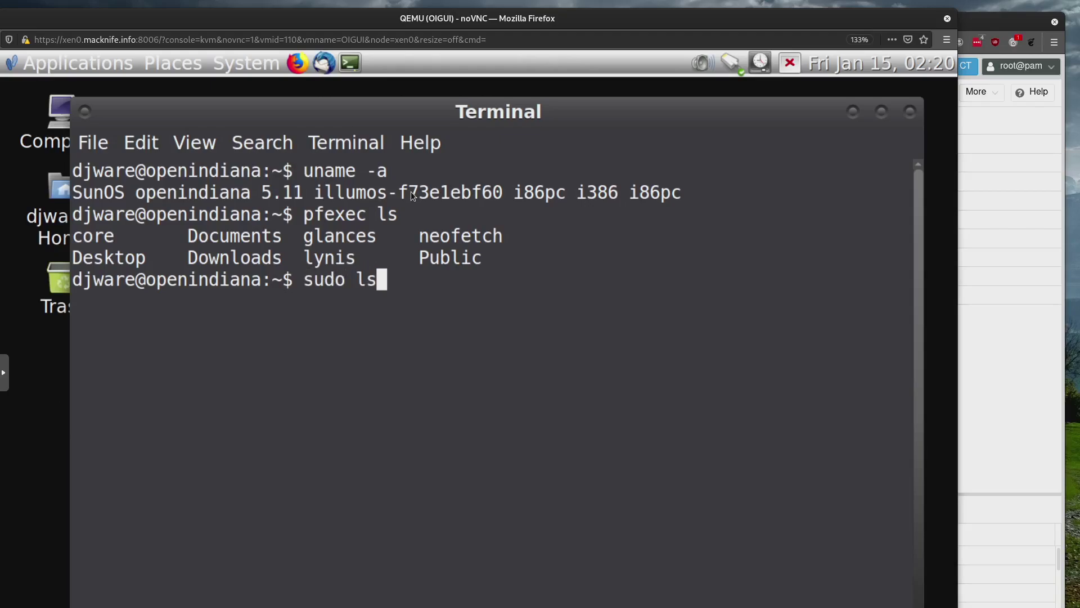
{"action": "key", "text": "Return"}
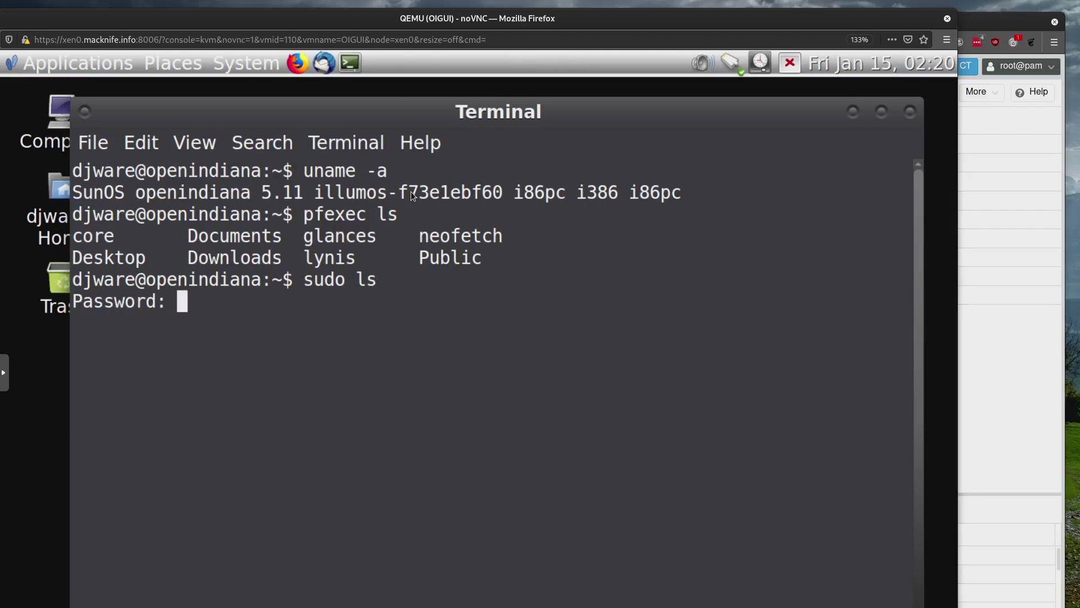
{"action": "key", "text": "ctrl+c"}
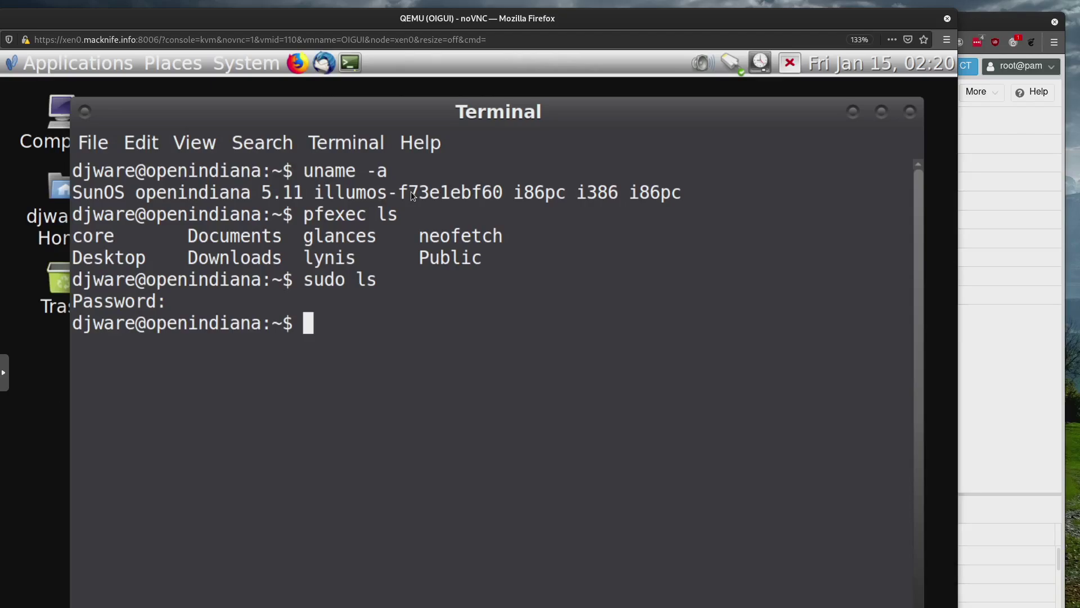
Step: Check the ZFS pools with zpool status and zpool list, repositioning the terminal window so the whole listing is readable
{"action": "type", "text": "zpool status"}
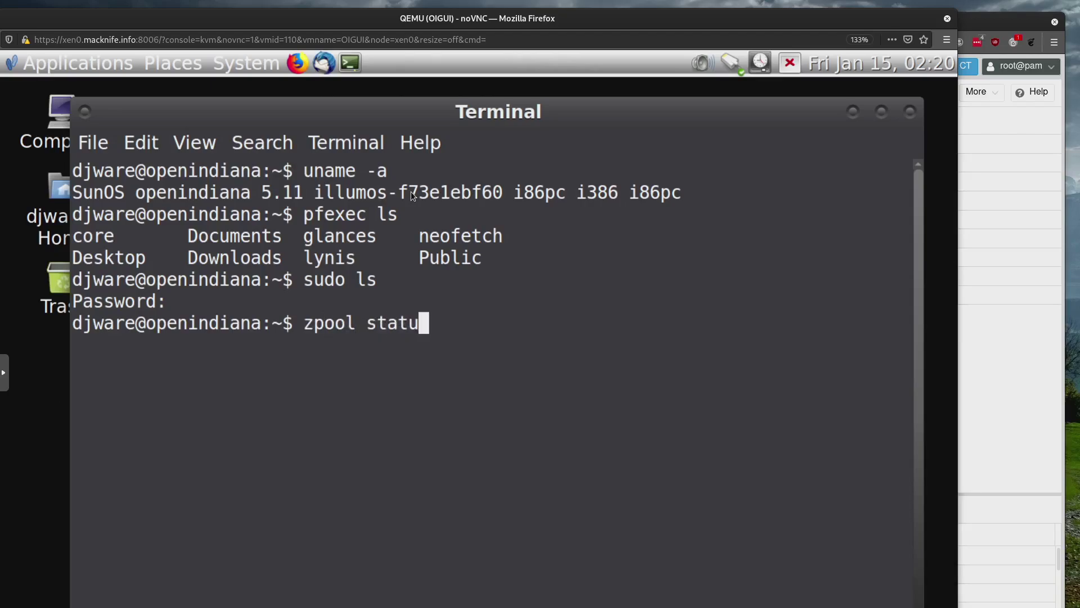
{"action": "key", "text": "Return"}
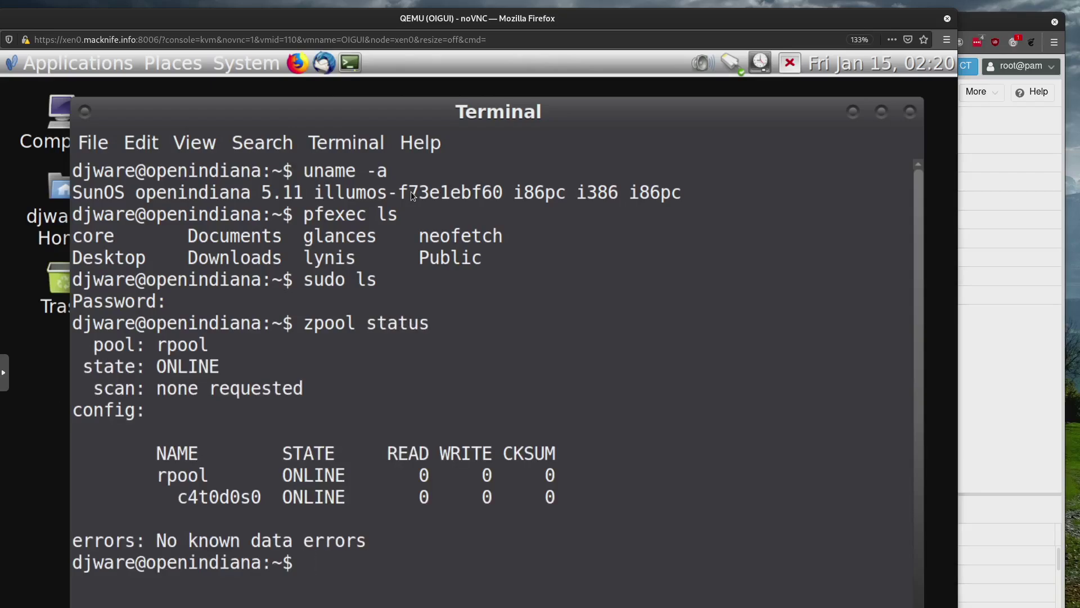
{"action": "type", "text": "zpool list"}
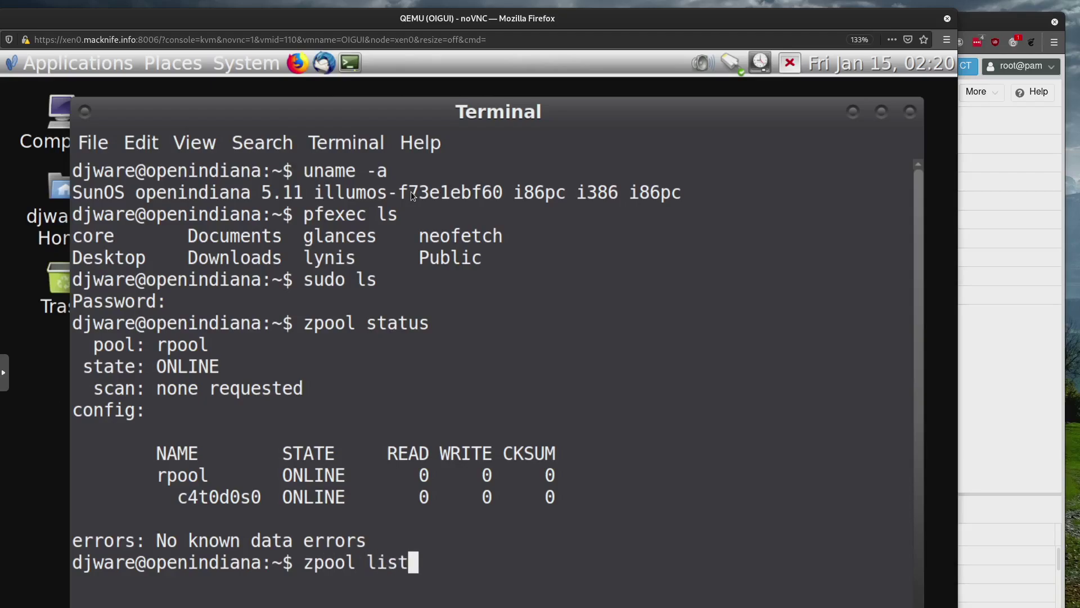
{"action": "key", "text": "Return"}
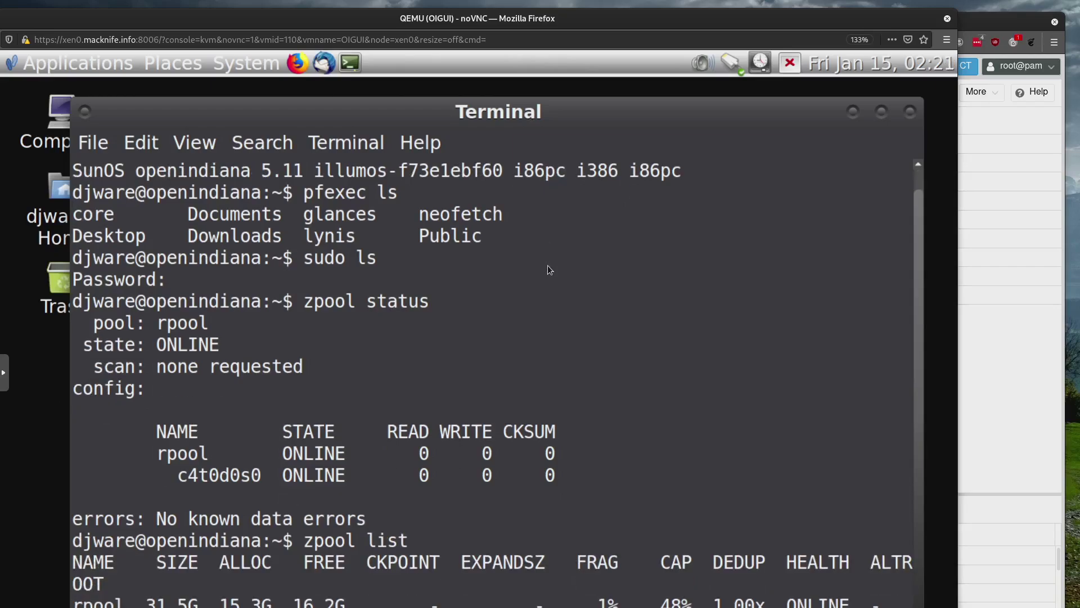
{"action": "key", "text": "Return"}
{"action": "key", "text": "Return"}
{"action": "key", "text": "Return"}
{"action": "key", "text": "Return"}
{"action": "key", "text": "Return"}
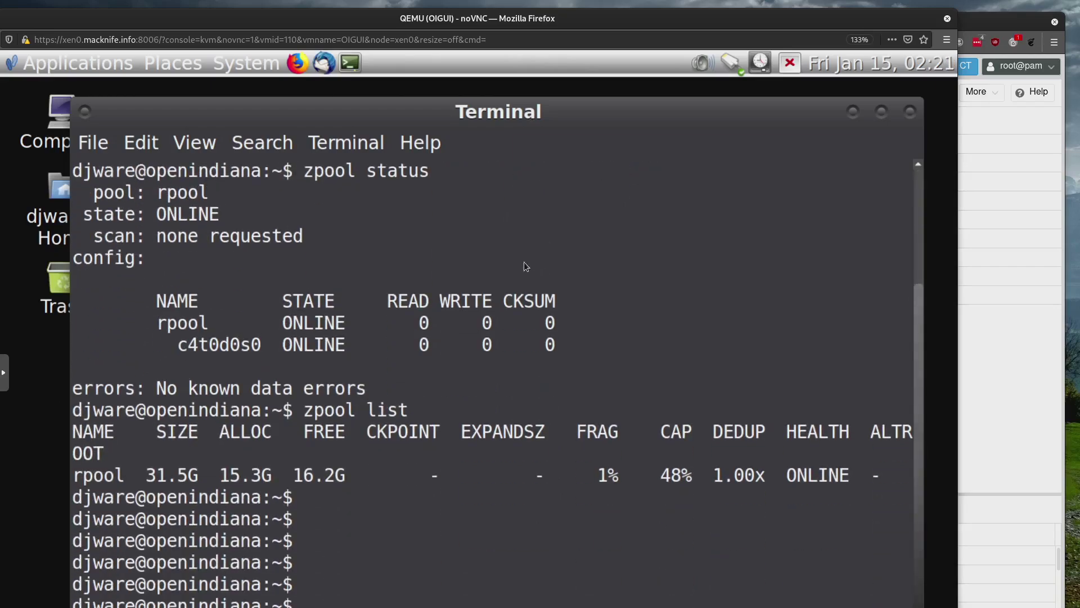
{"action": "left_click_drag", "start_coordinate": [547, 111], "coordinate": [538, 72]}
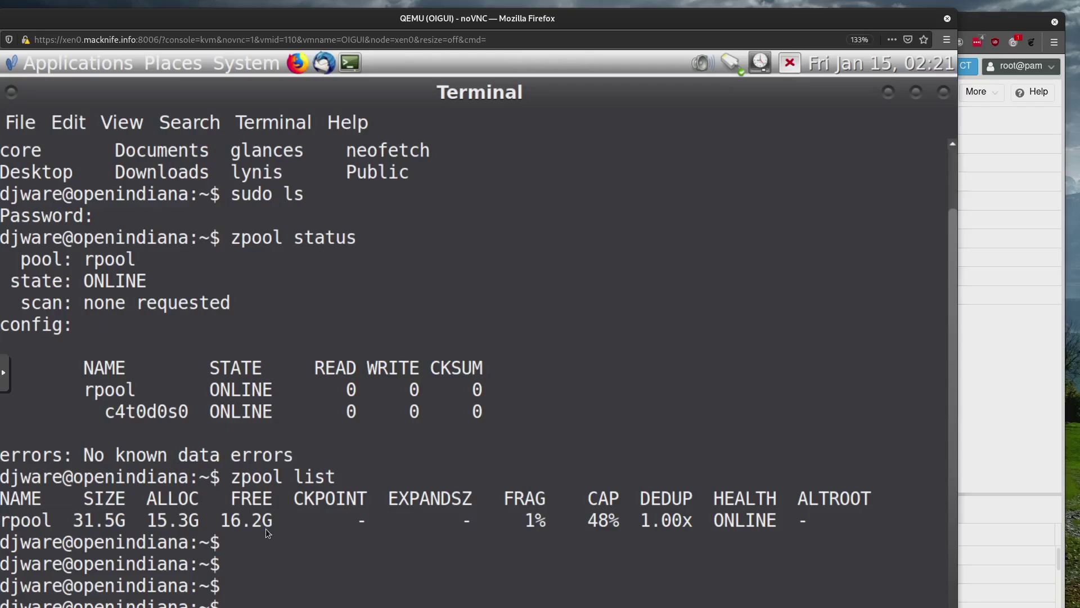
{"action": "key", "text": "Return"}
{"action": "key", "text": "Return"}
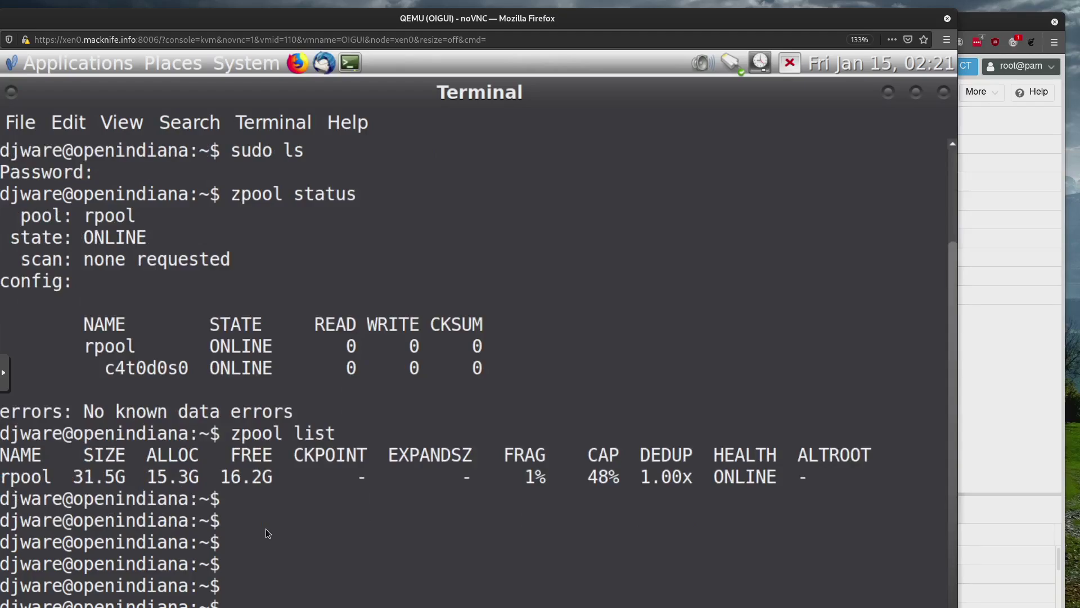
Step: Clear the terminal and list the ZFS datasets with zfs list
{"action": "key", "text": "ctrl+l"}
{"action": "type", "text": "zfs list"}
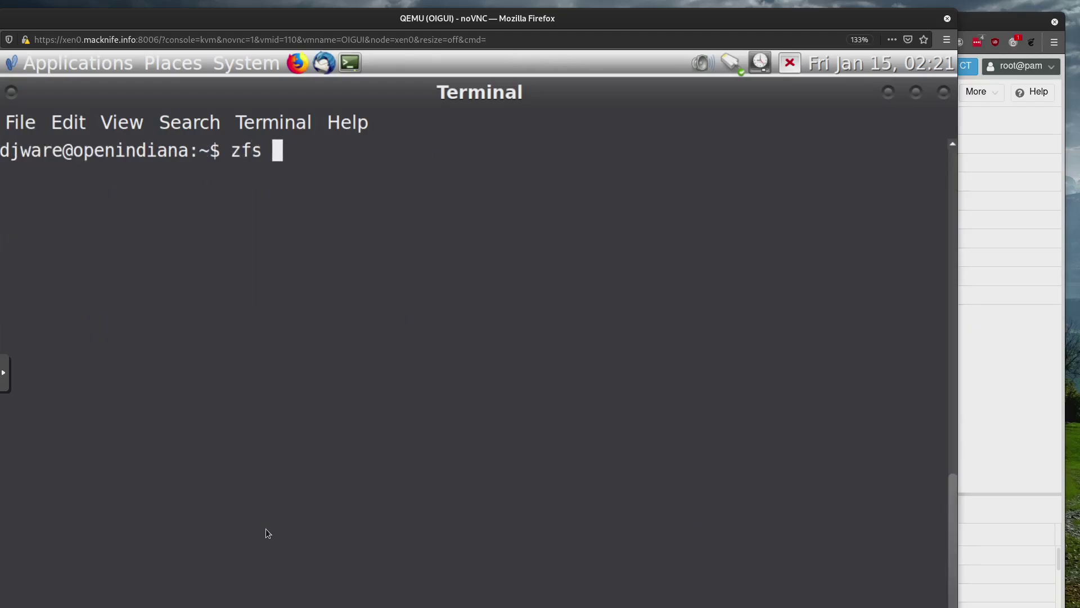
{"action": "key", "text": "Return"}
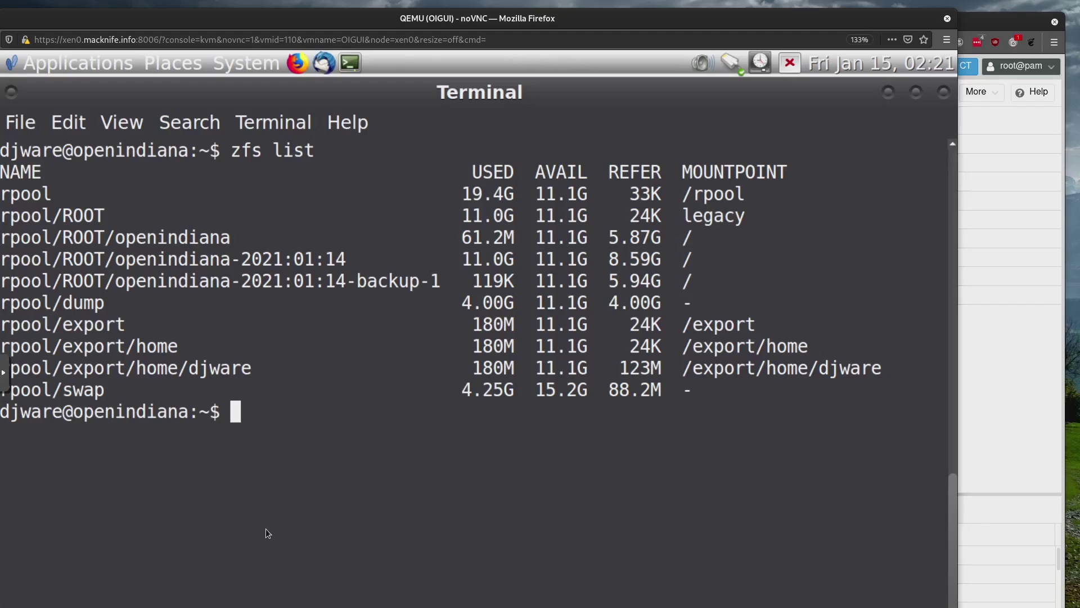
Step: Follow the system log with pfexec tail -f /var/log/syslog, and stop it after reviewing the entries
{"action": "type", "text": "pf"}
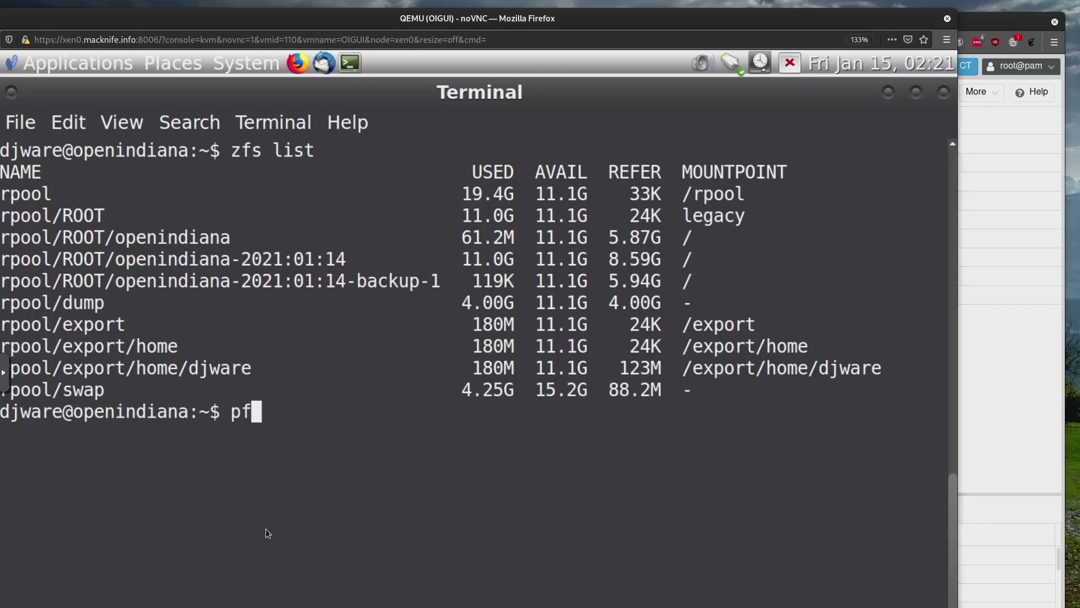
{"action": "type", "text": "ee"}
{"action": "key", "text": "BackSpace"}
{"action": "type", "text": "xec "}
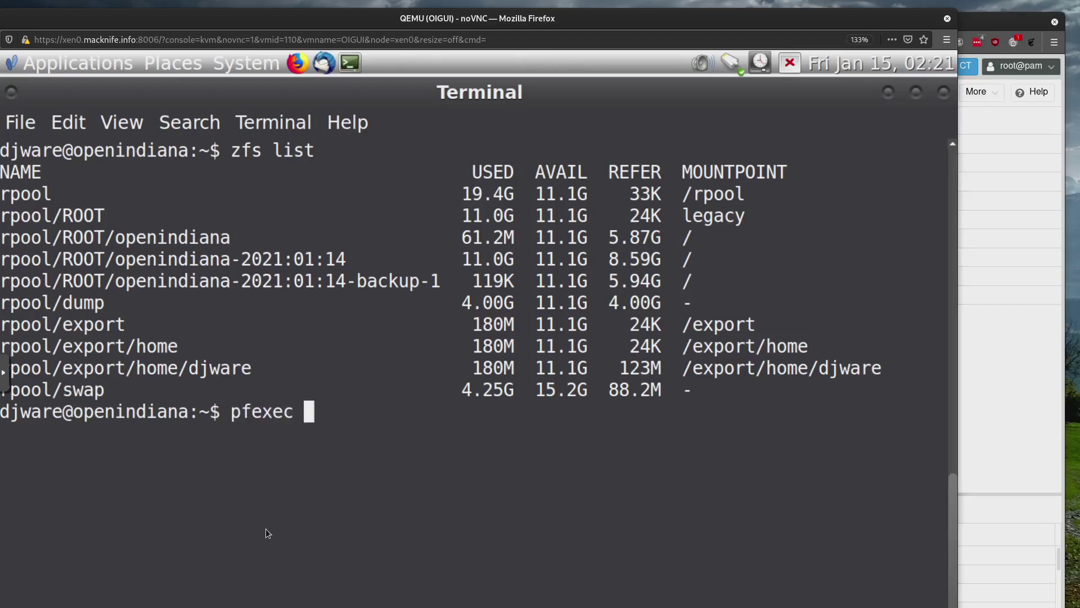
{"action": "type", "text": "tail -f .v"}
{"action": "key", "text": "BackSpace"}
{"action": "type", "text": ".v"}
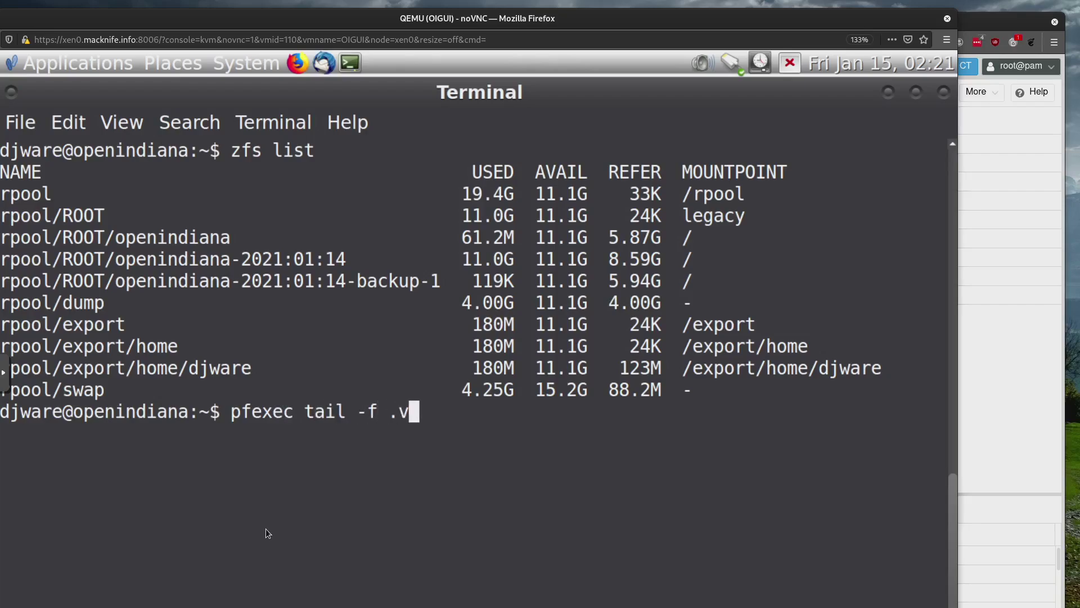
{"action": "key", "text": "BackSpace"}
{"action": "key", "text": "BackSpace"}
{"action": "type", "text": "/var/log/syslog"}
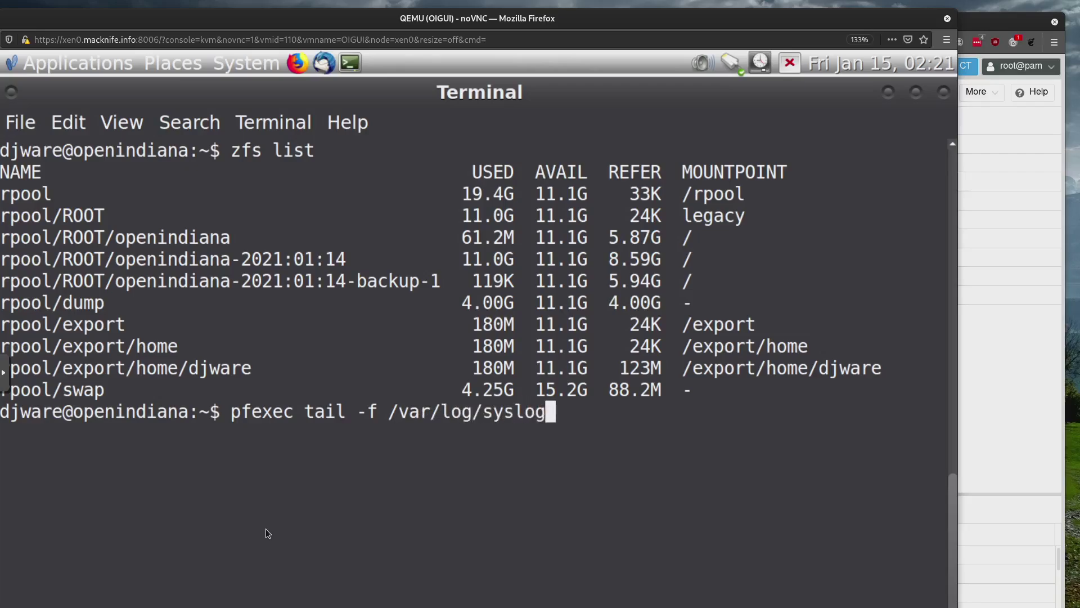
{"action": "key", "text": "Return"}
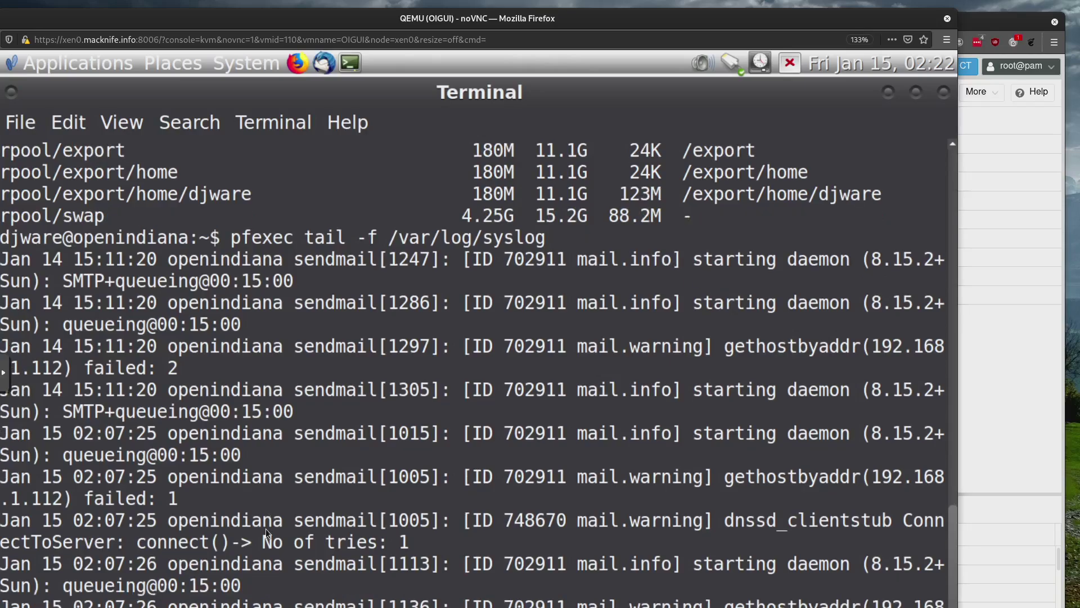
{"action": "key", "text": "ctrl+c"}
Step: Clear the terminal and end the shell session with exit to return to the desktop
{"action": "key", "text": "ctrl+l"}
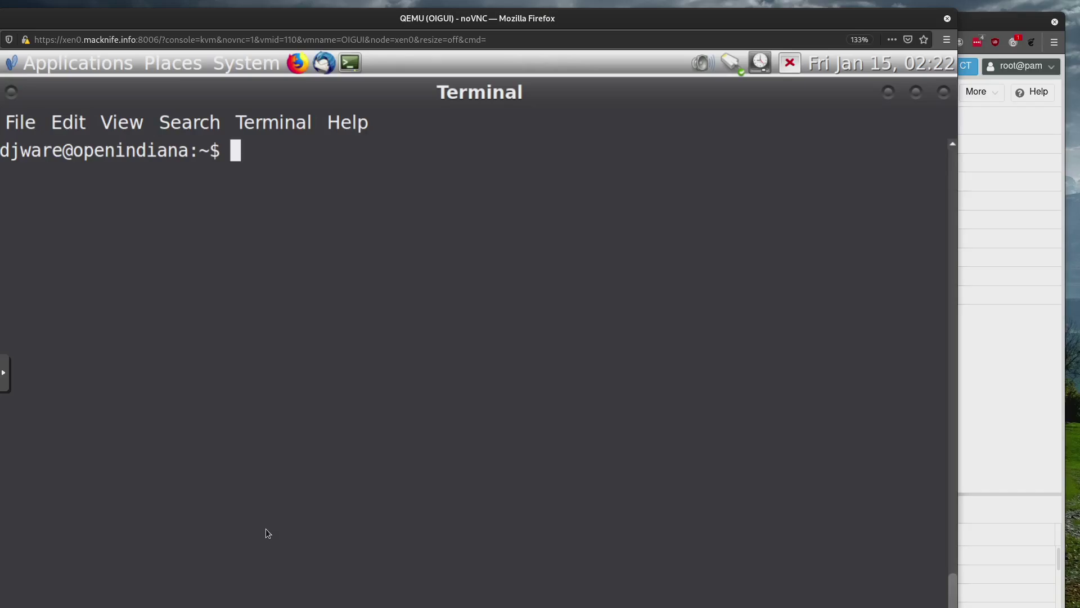
{"action": "type", "text": "exit"}
{"action": "key", "text": "Return"}
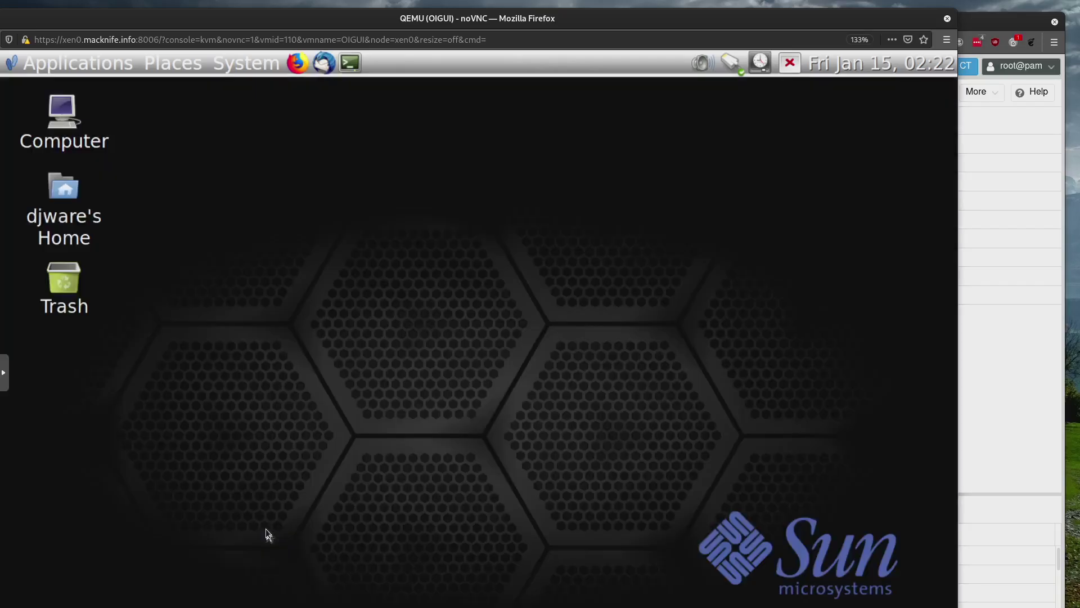